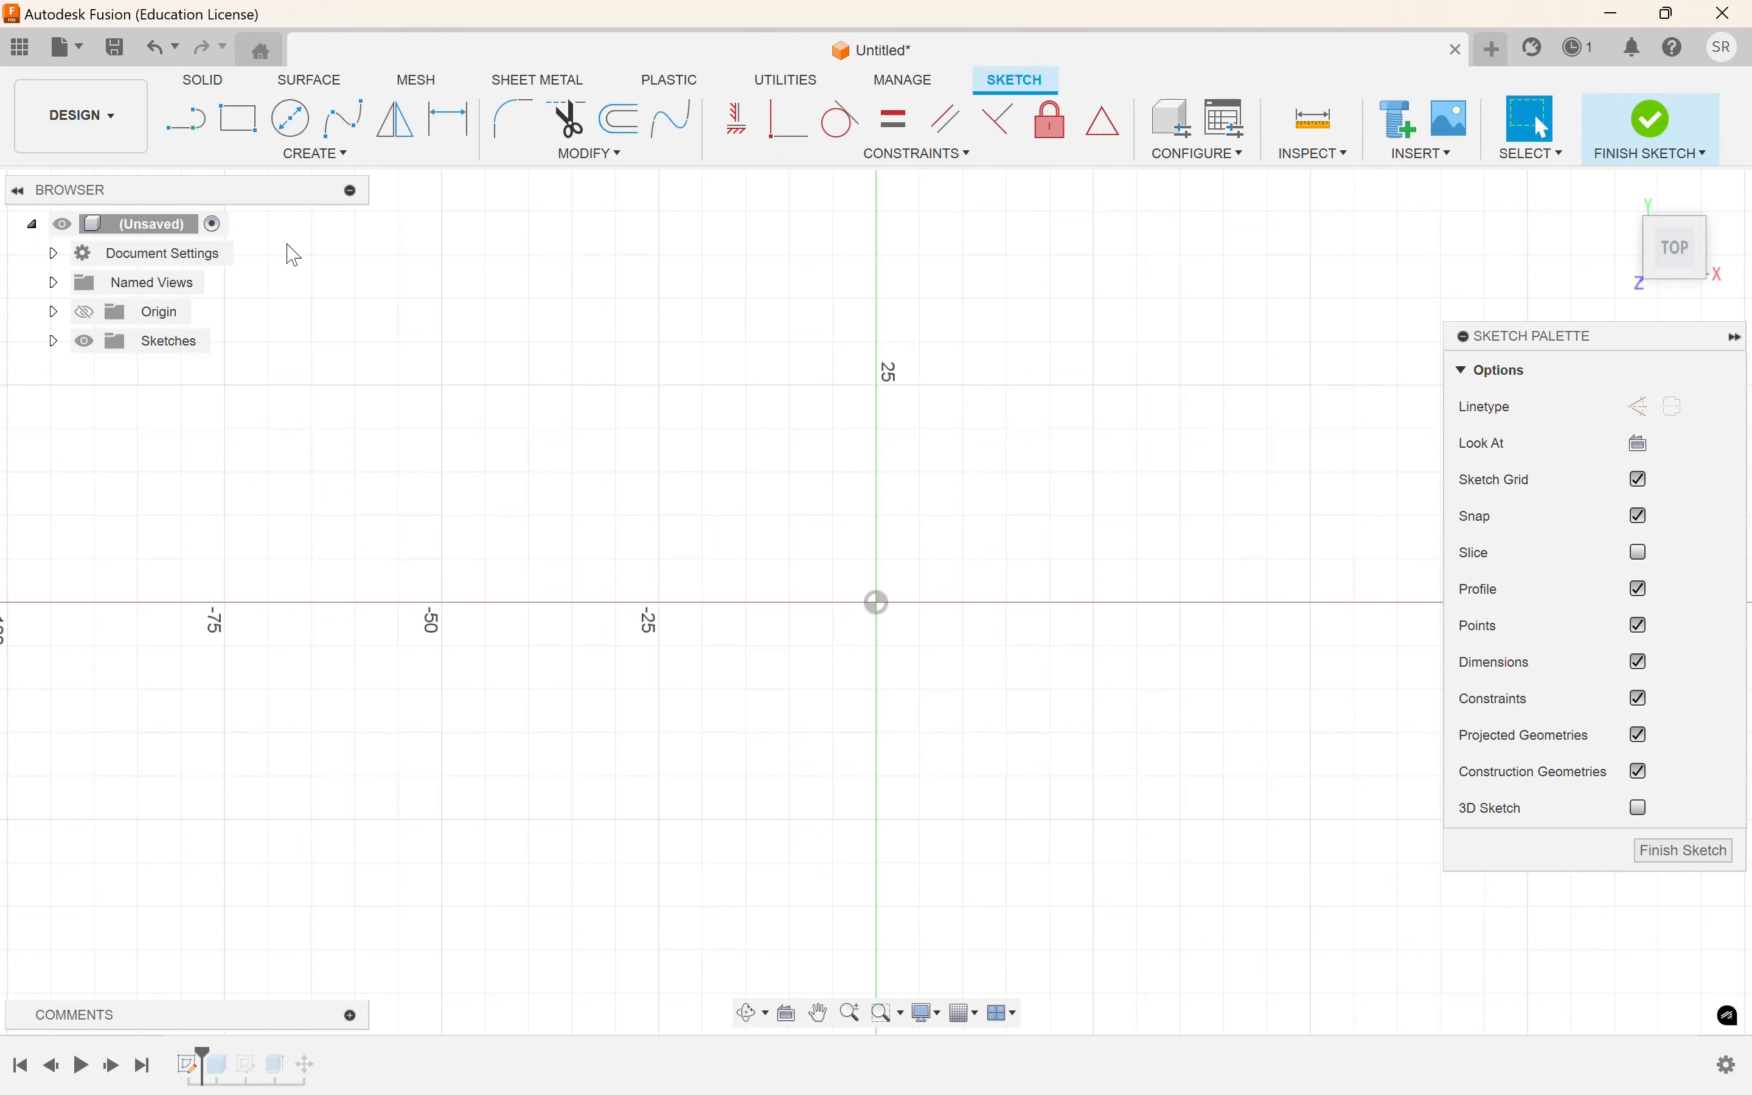
# - Sketch a center rectangle centred on the origin and finish the sketch
pyautogui.click(246, 126)
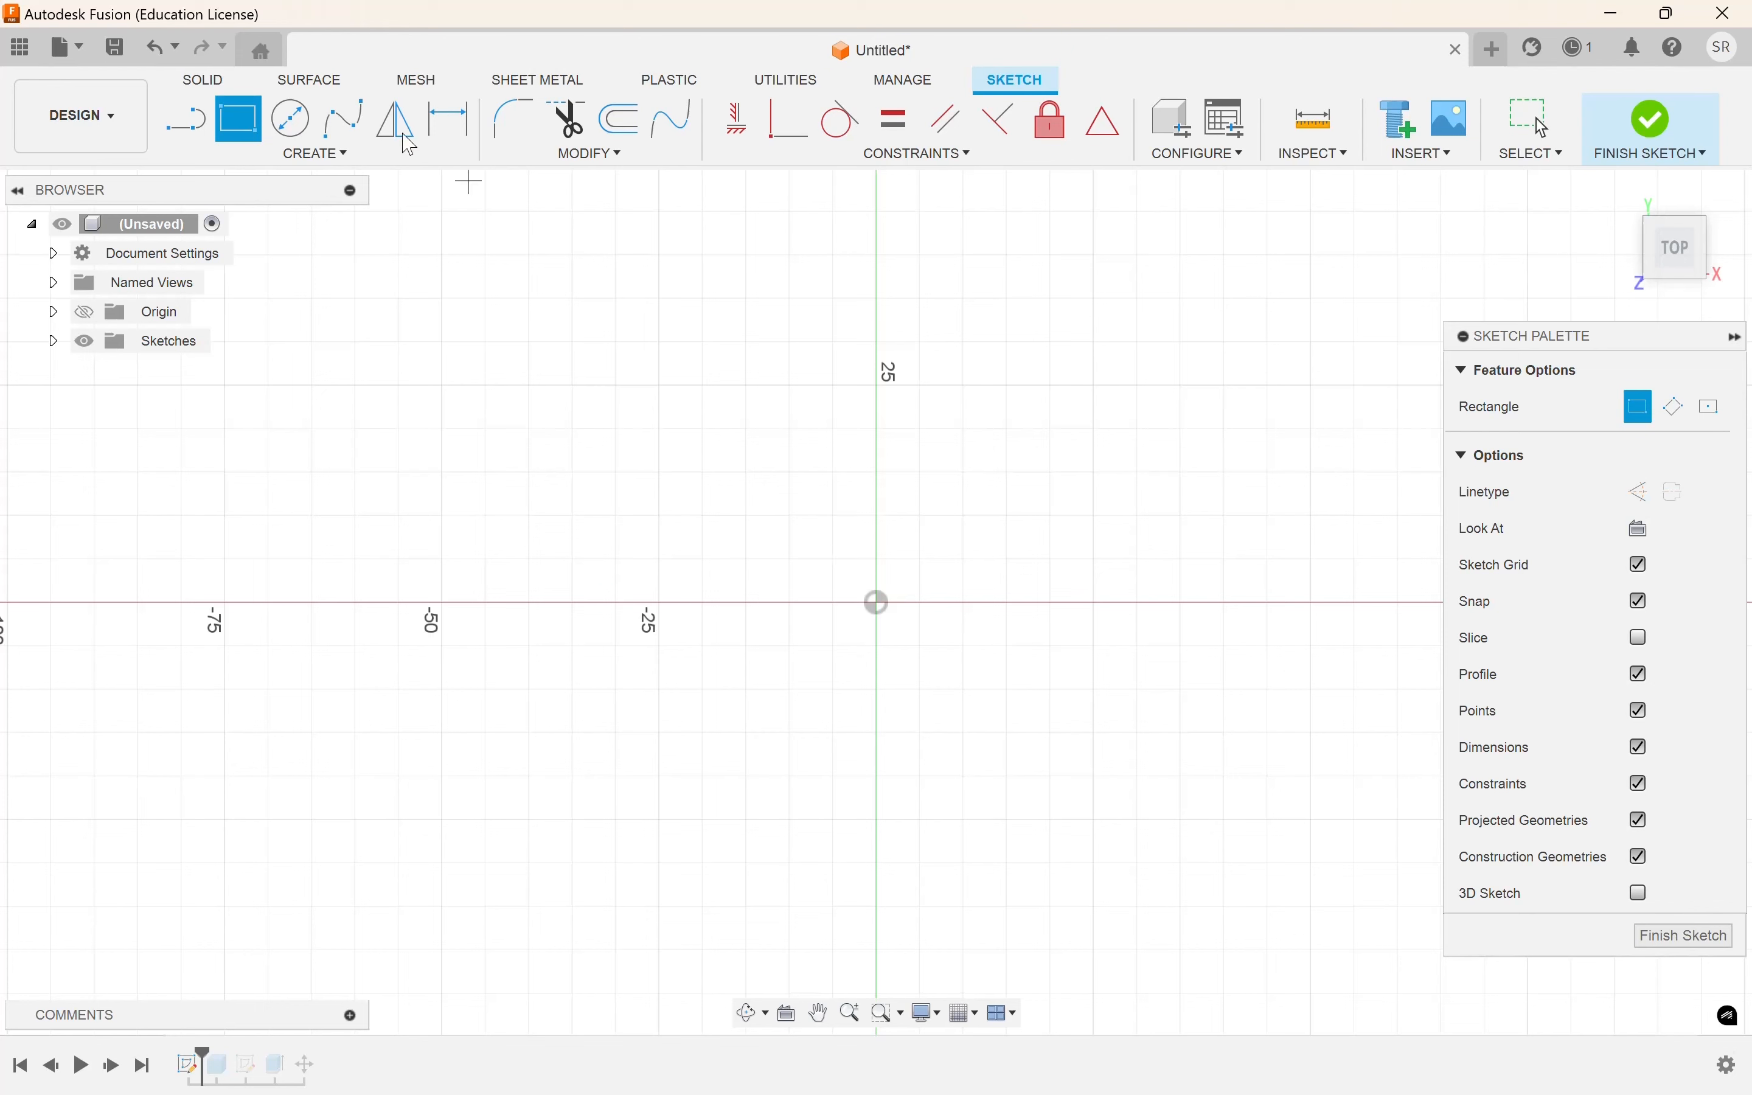
pyautogui.click(339, 155)
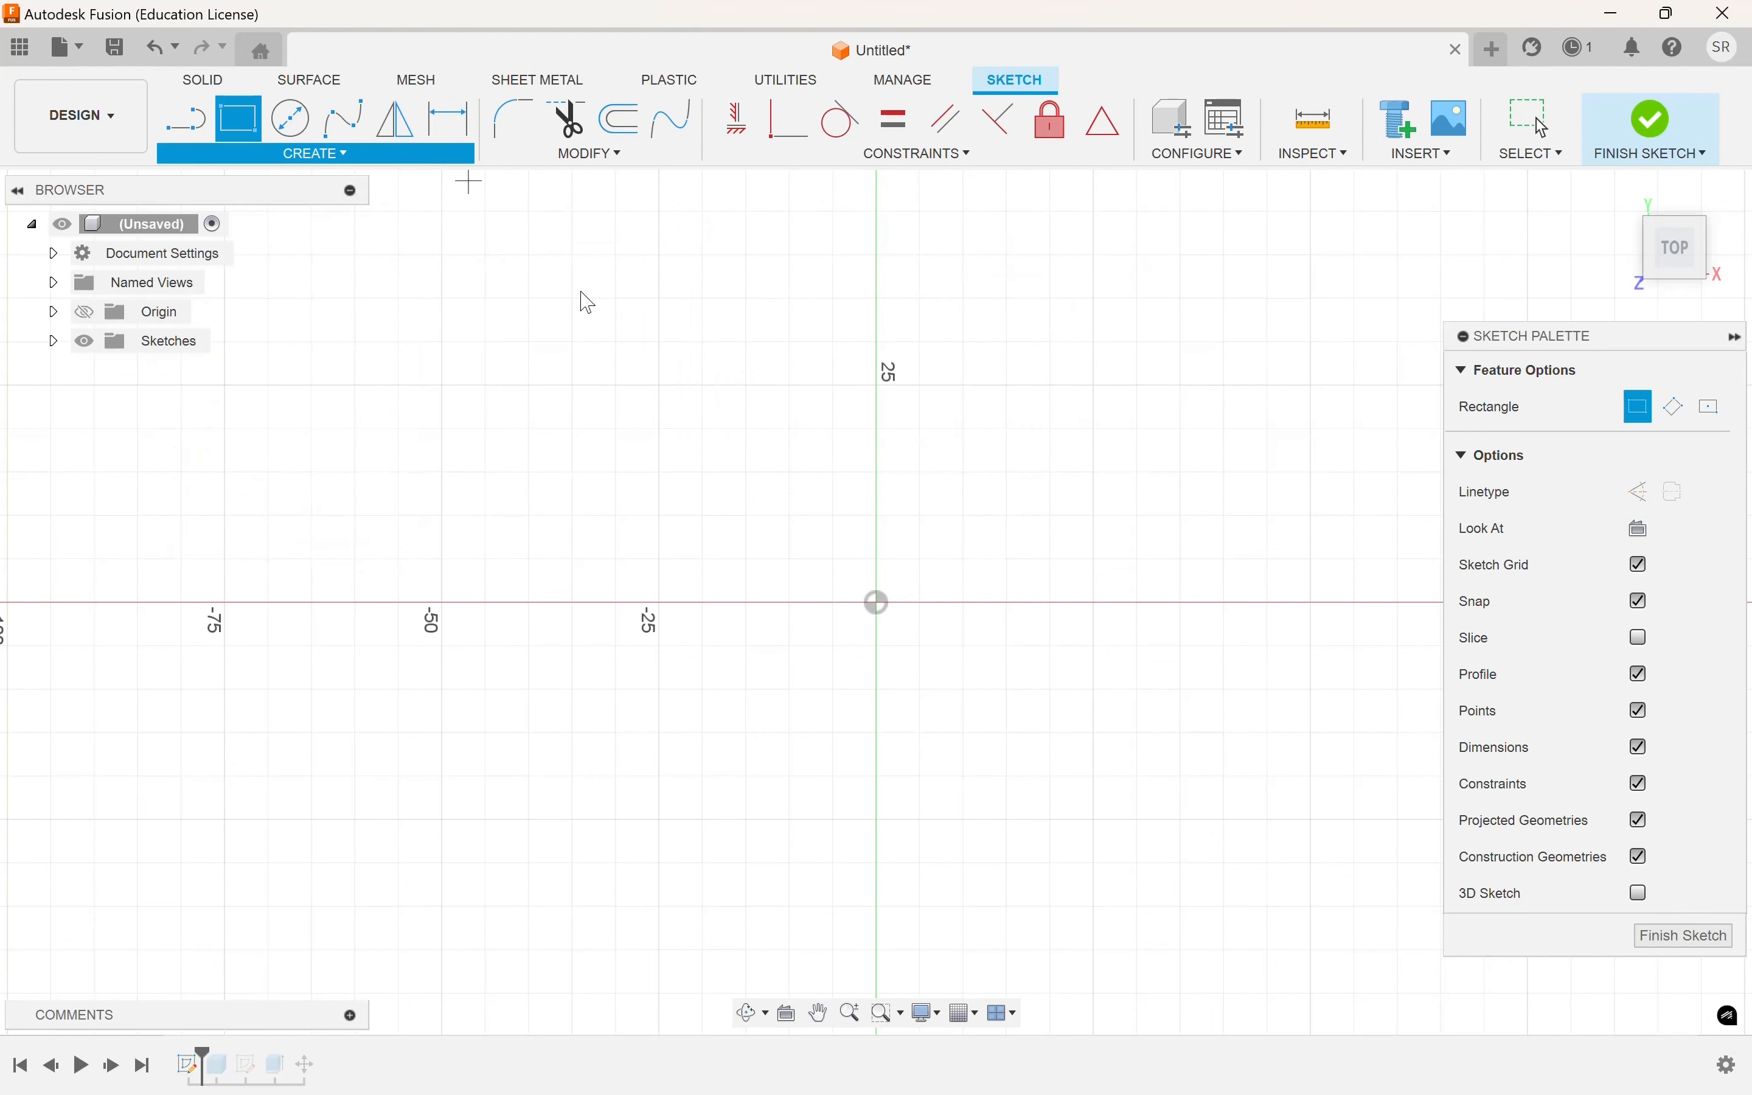
pyautogui.click(878, 603)
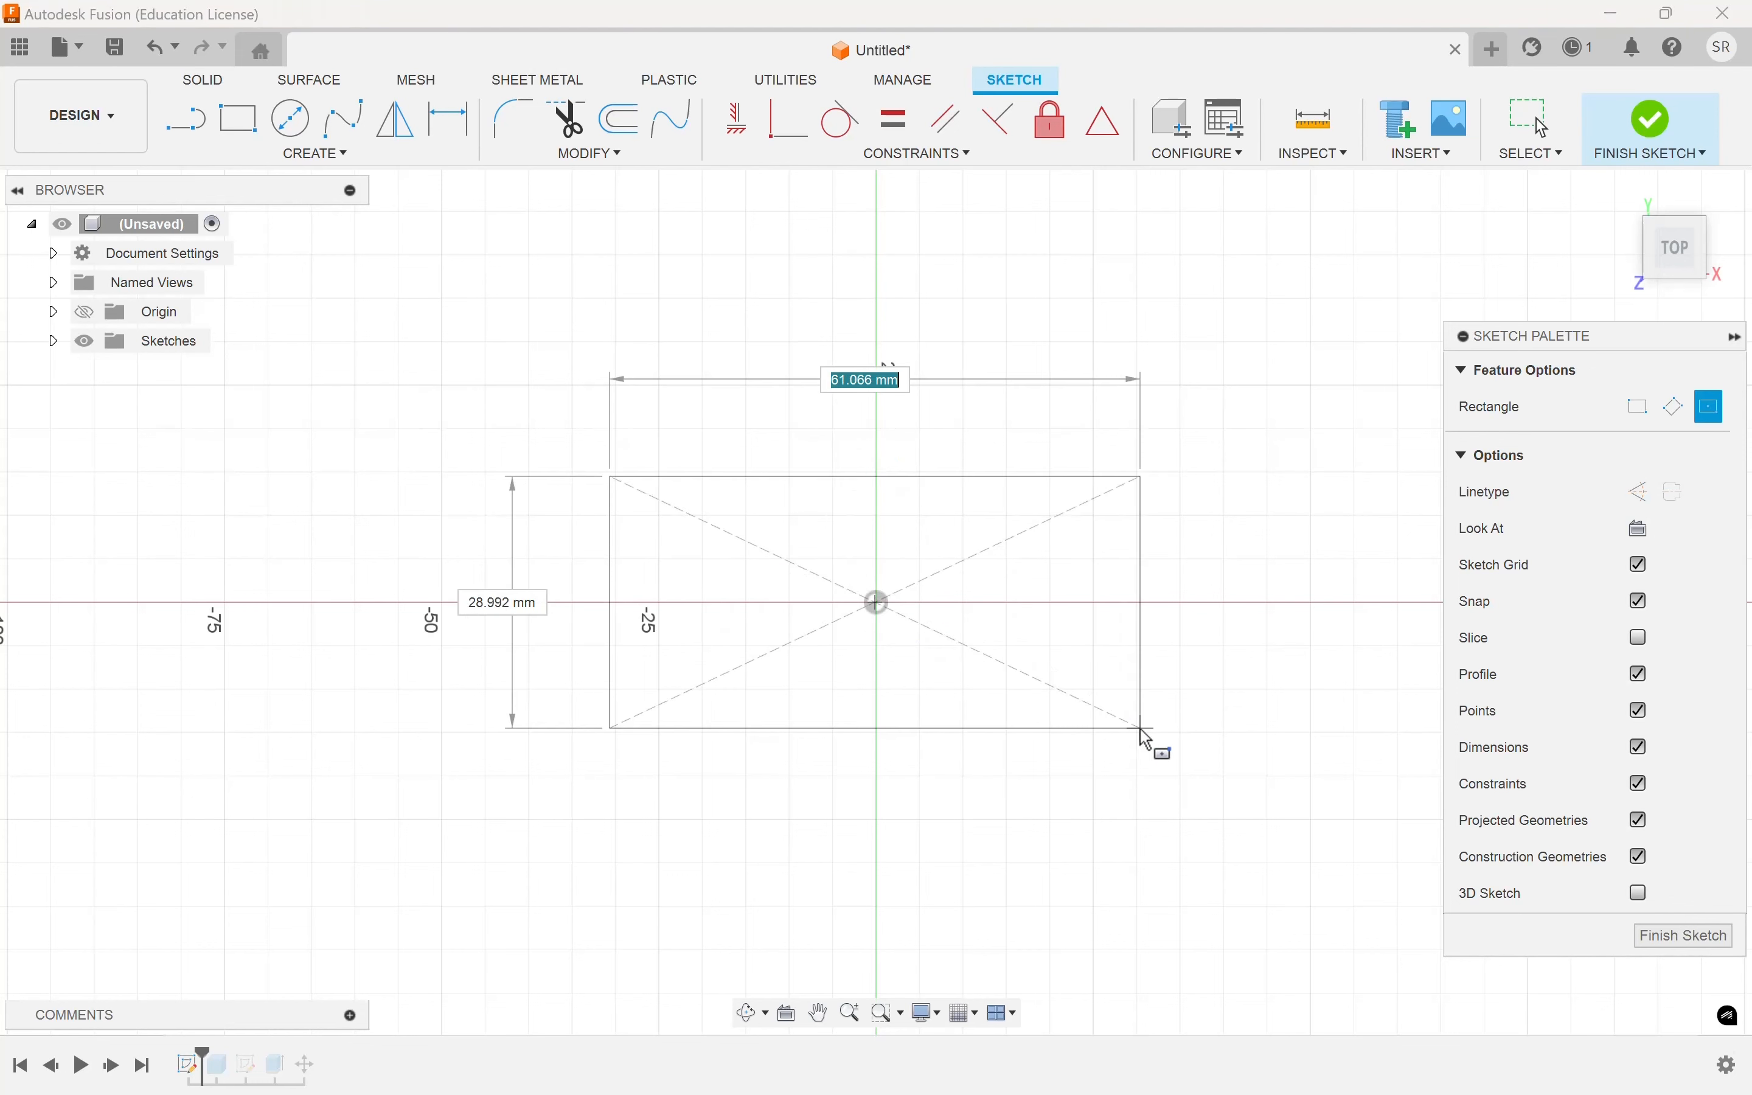
pyautogui.click(1123, 778)
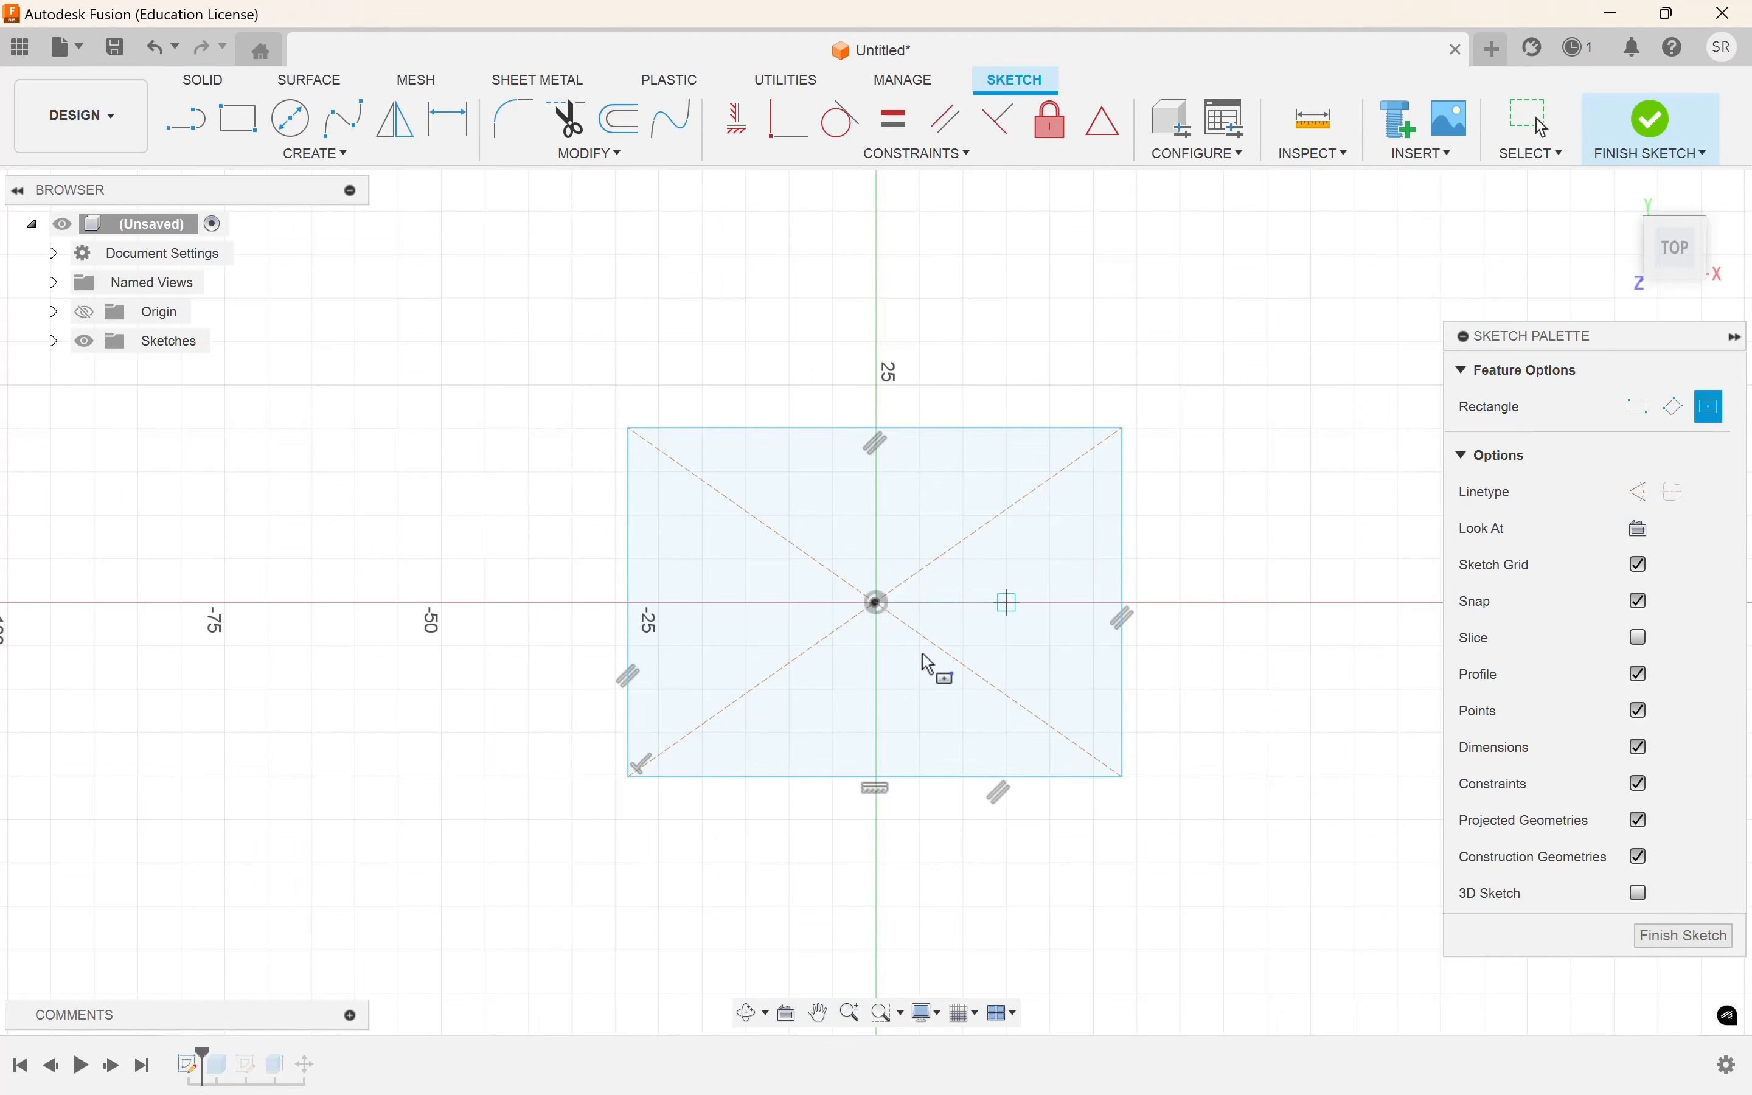
pyautogui.click(1651, 126)
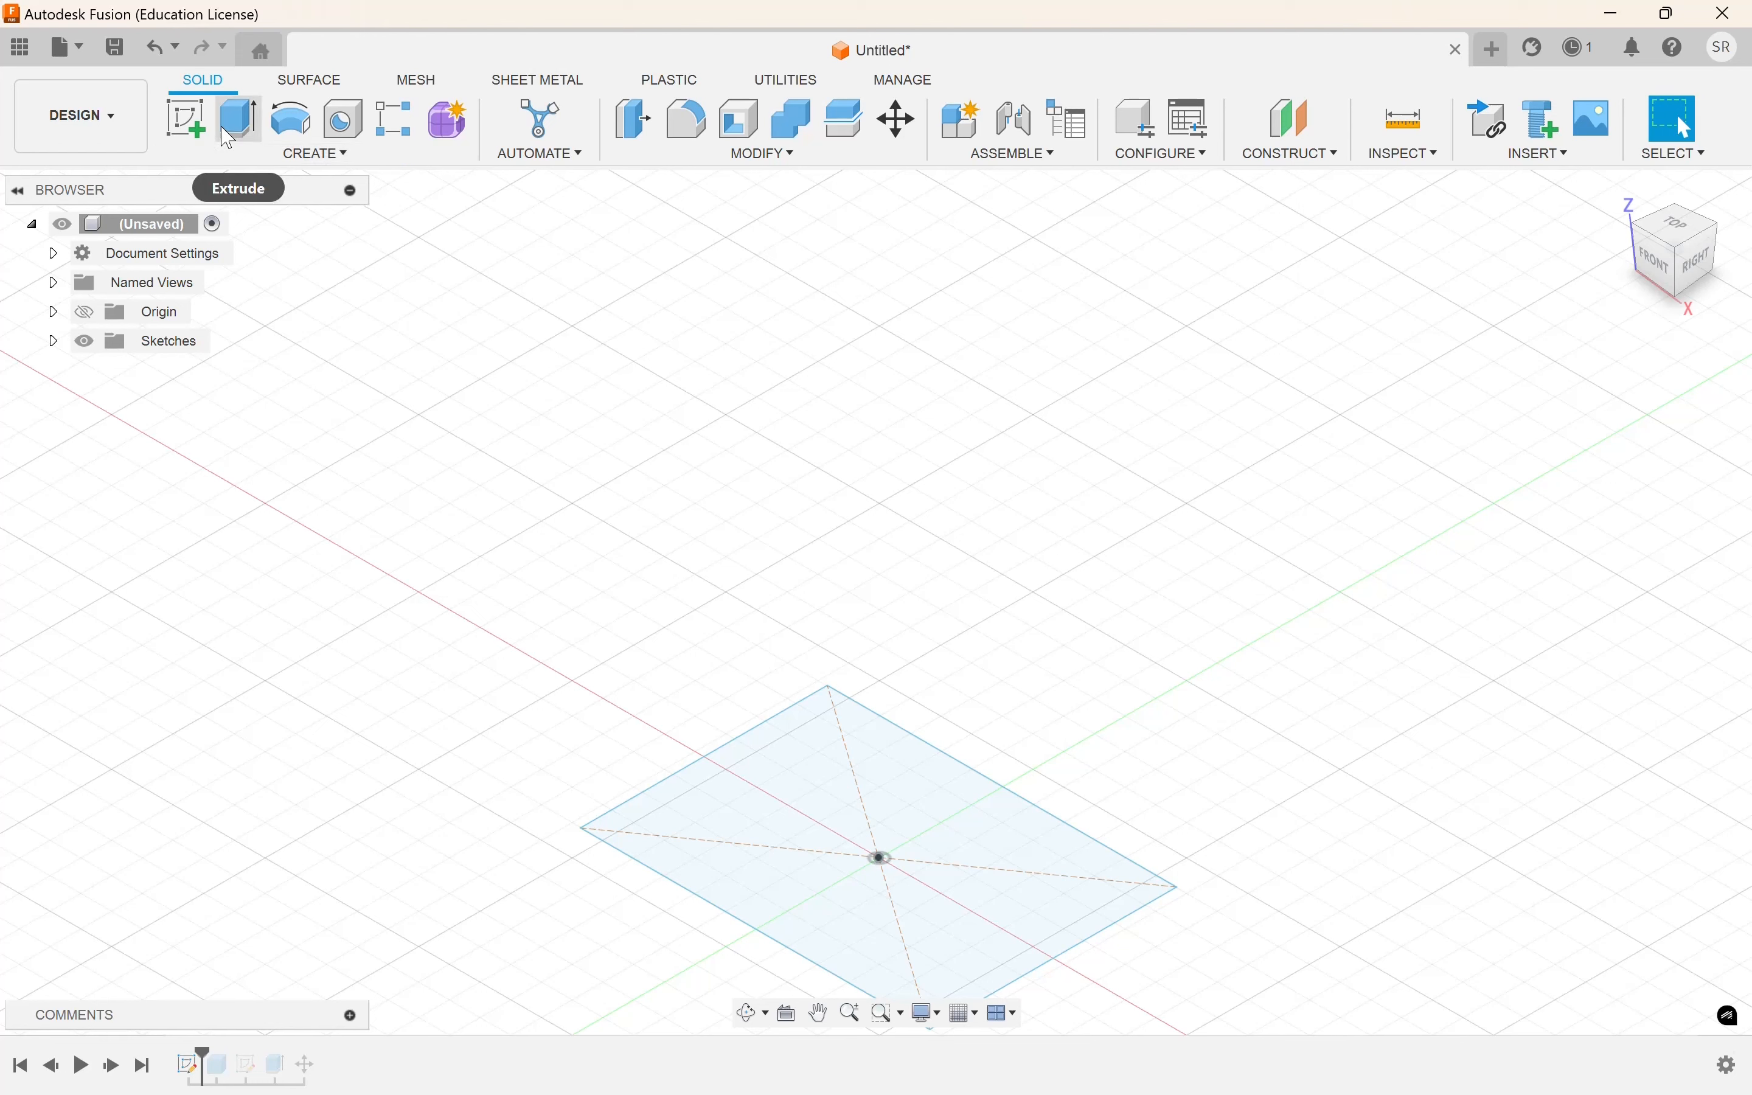
# - Extrude the rectangle profile upward 30 mm as a new body
pyautogui.click(237, 119)
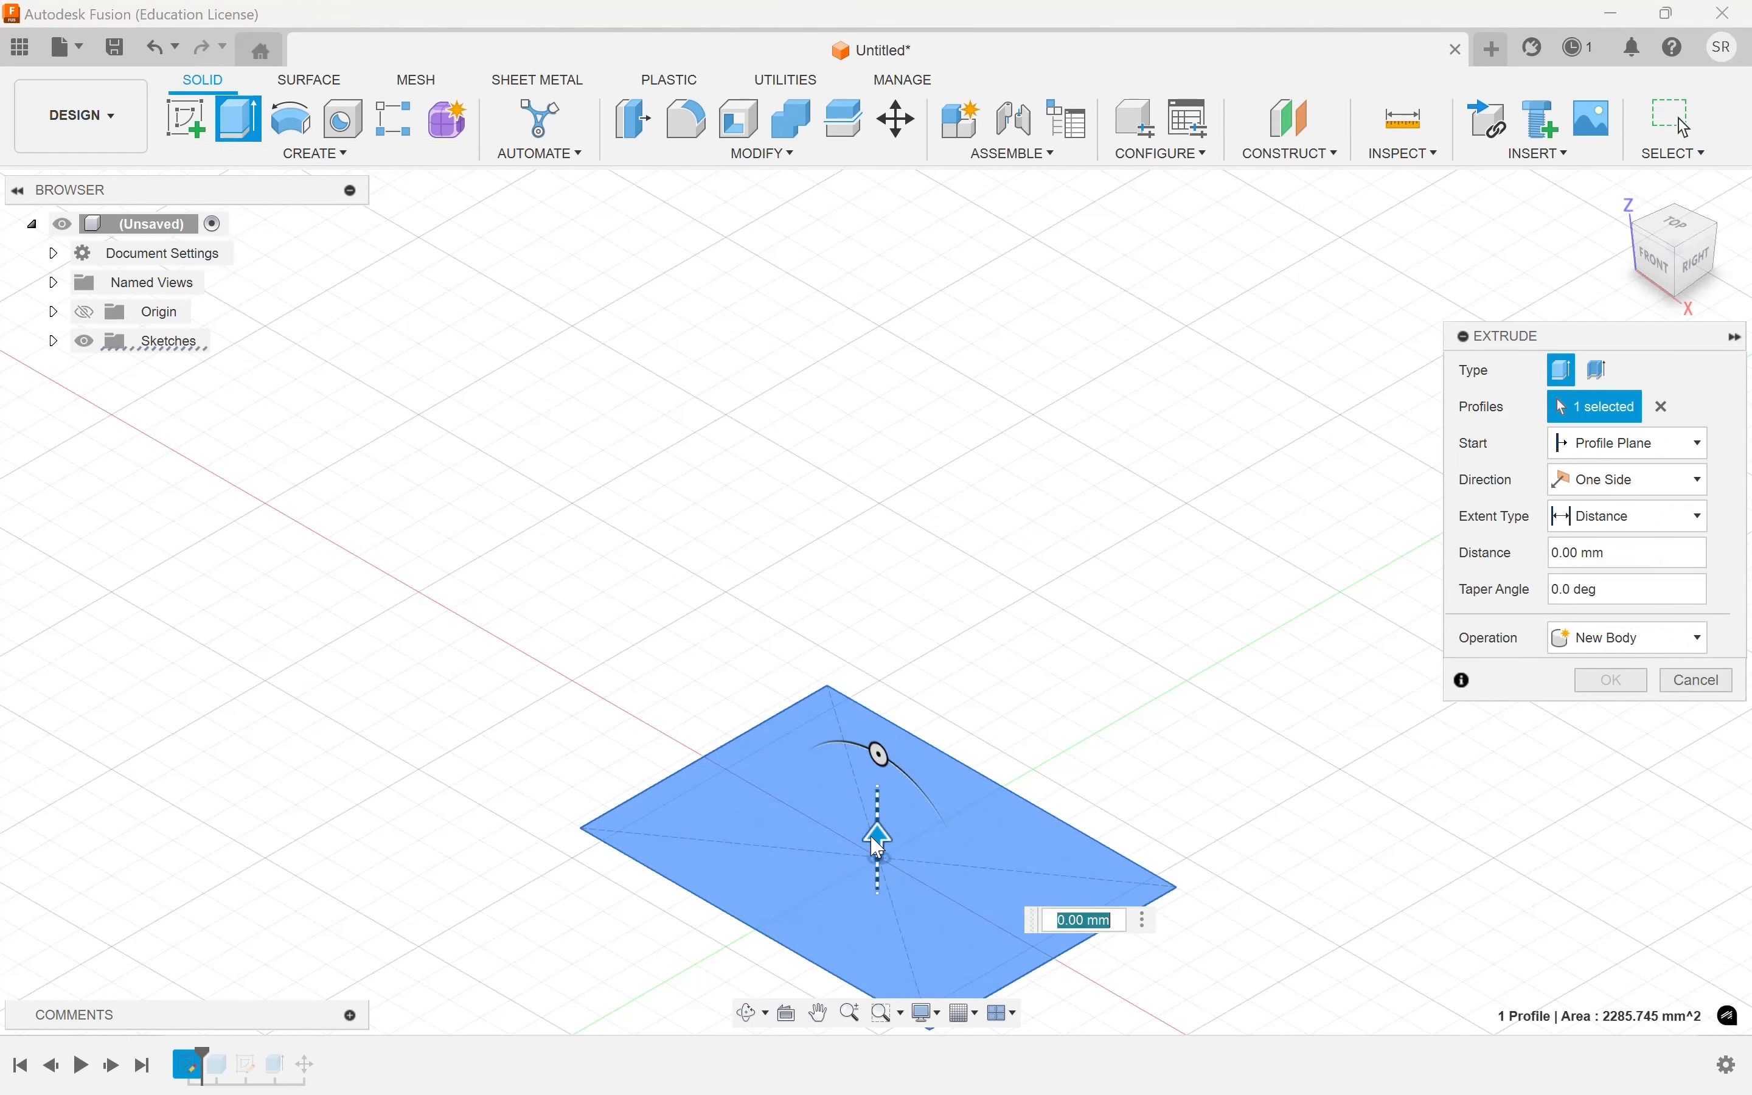
pyautogui.moveTo(880, 840); pyautogui.dragTo(879, 627)
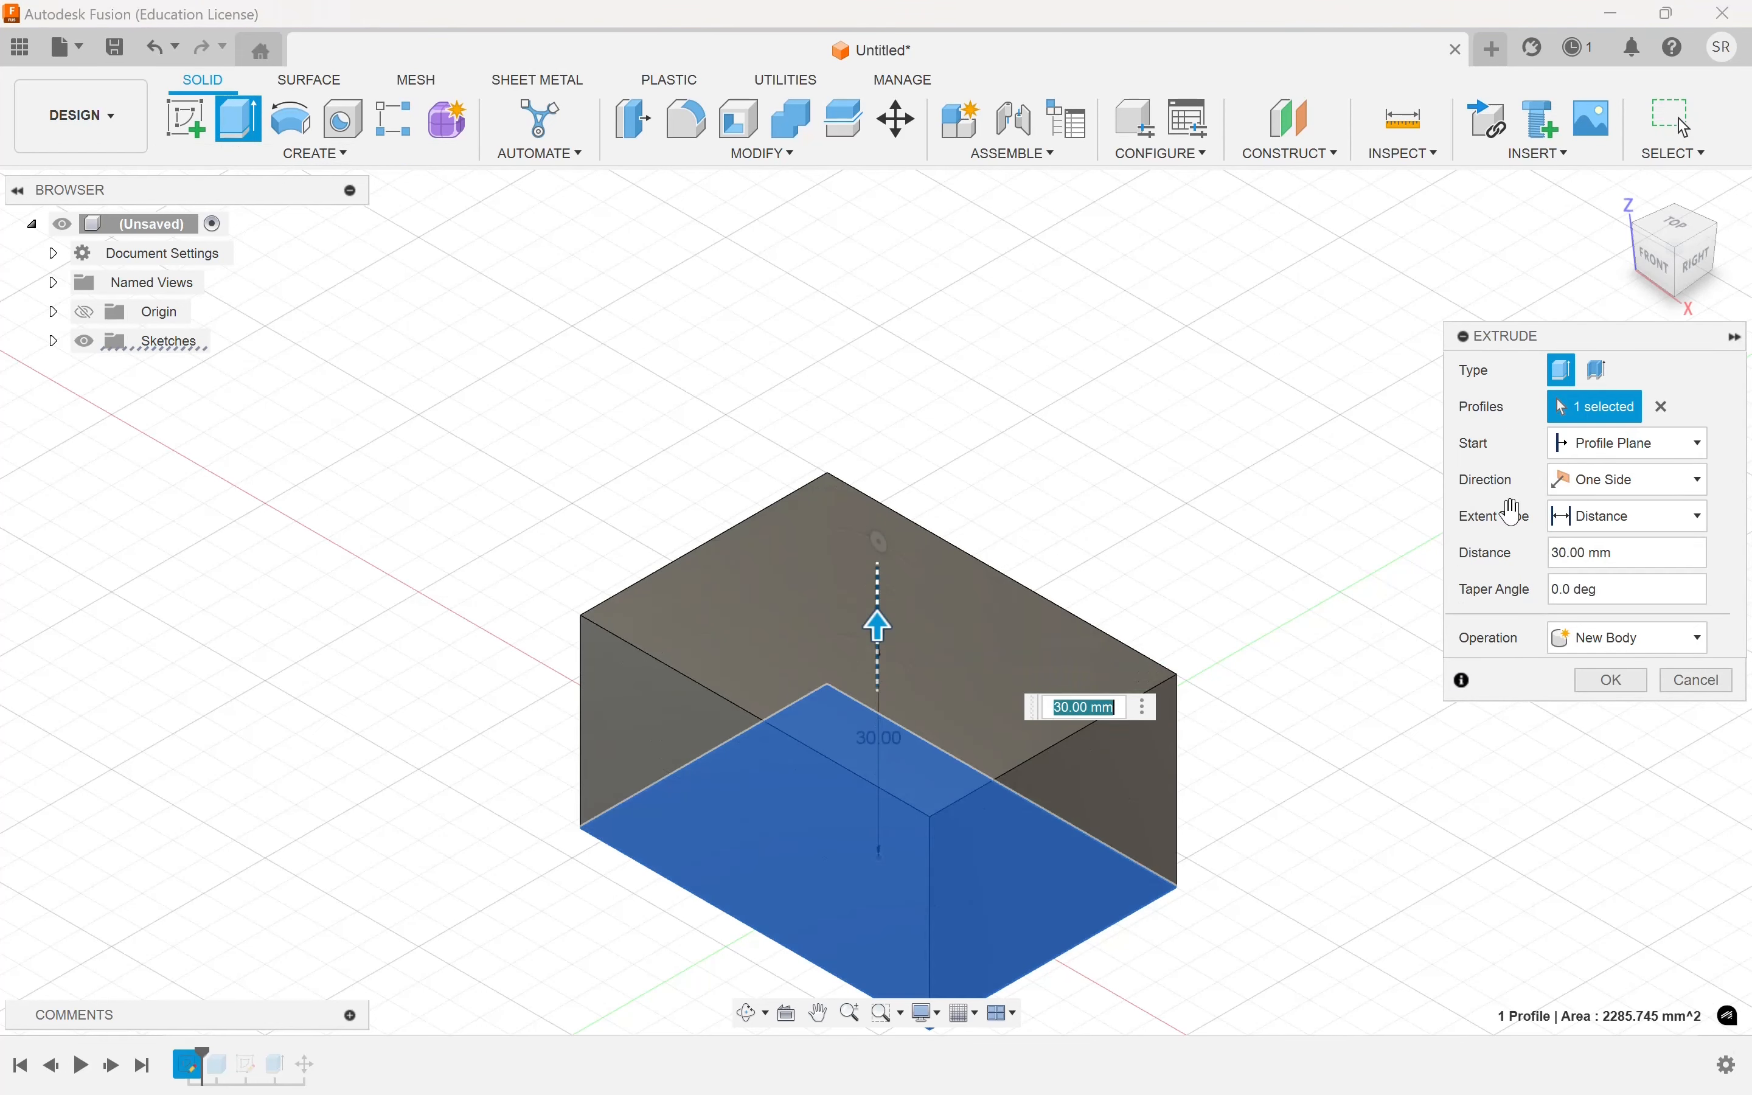
pyautogui.click(1611, 681)
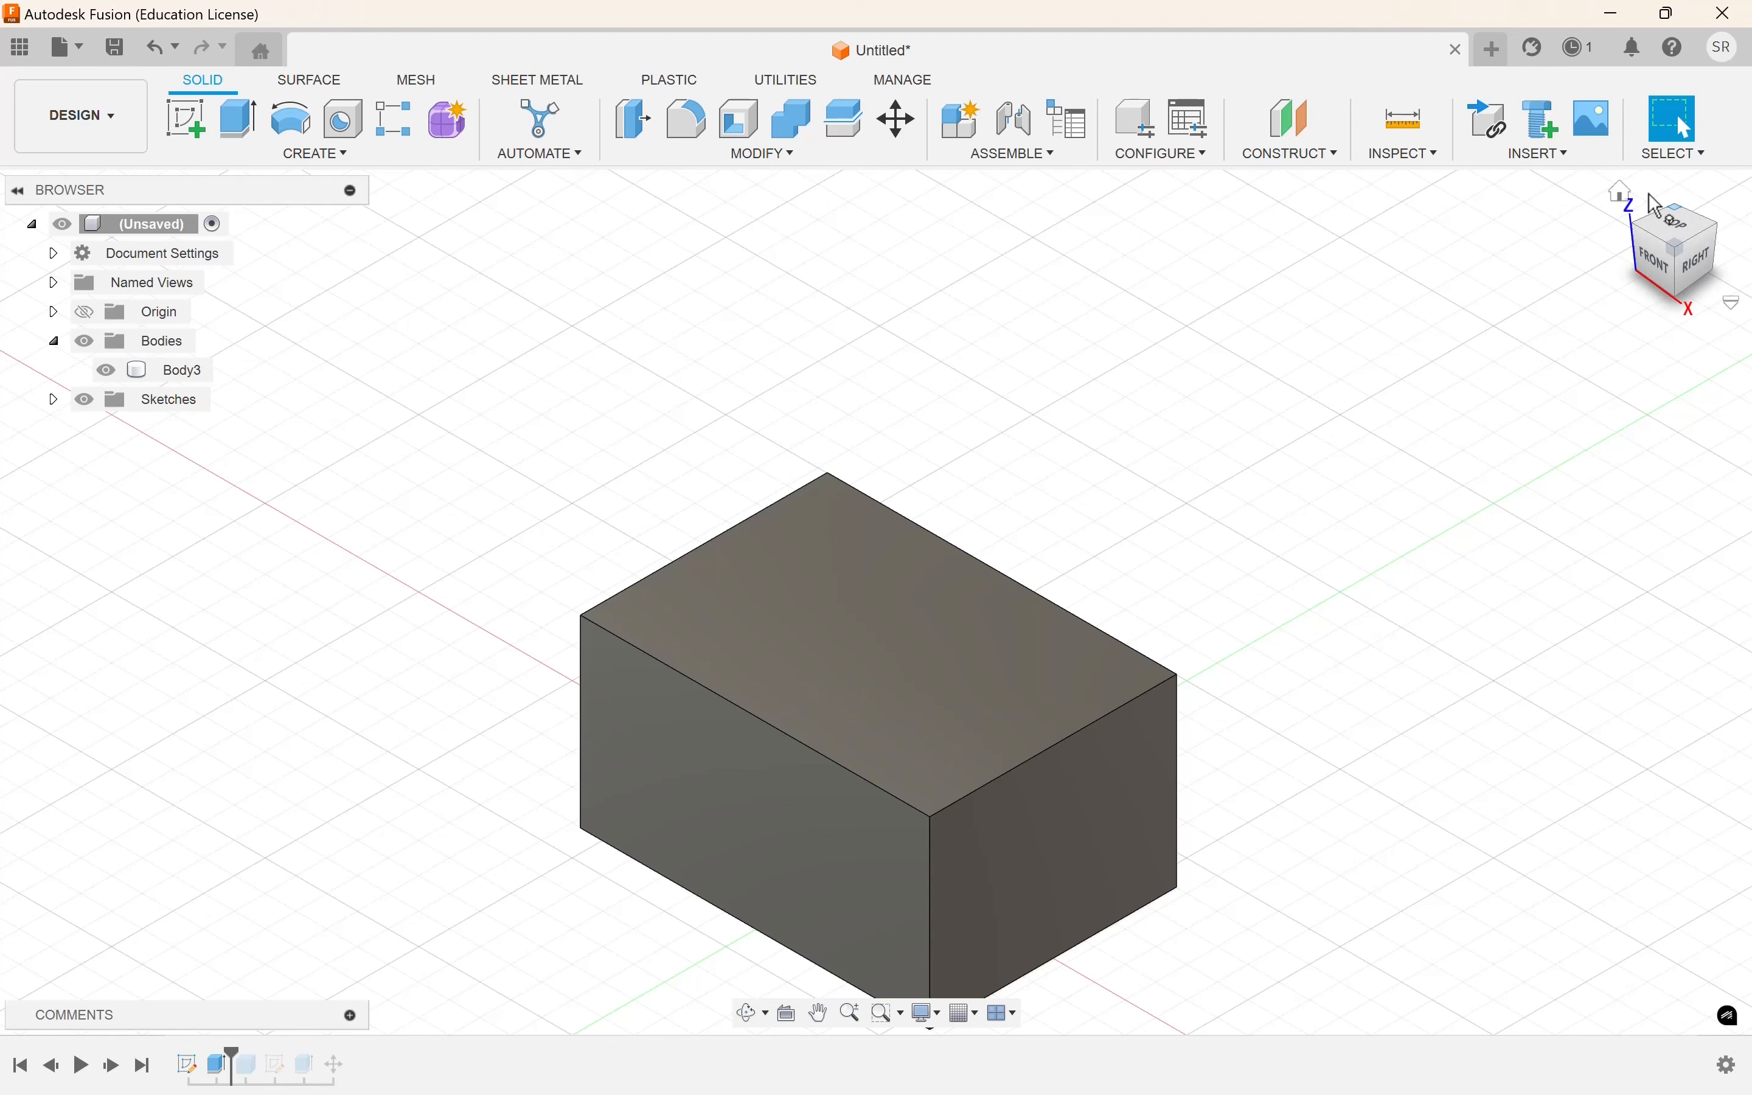
# - Start Move/Copy with bodies as the object type and select the box body for a free move
pyautogui.click(1626, 194)
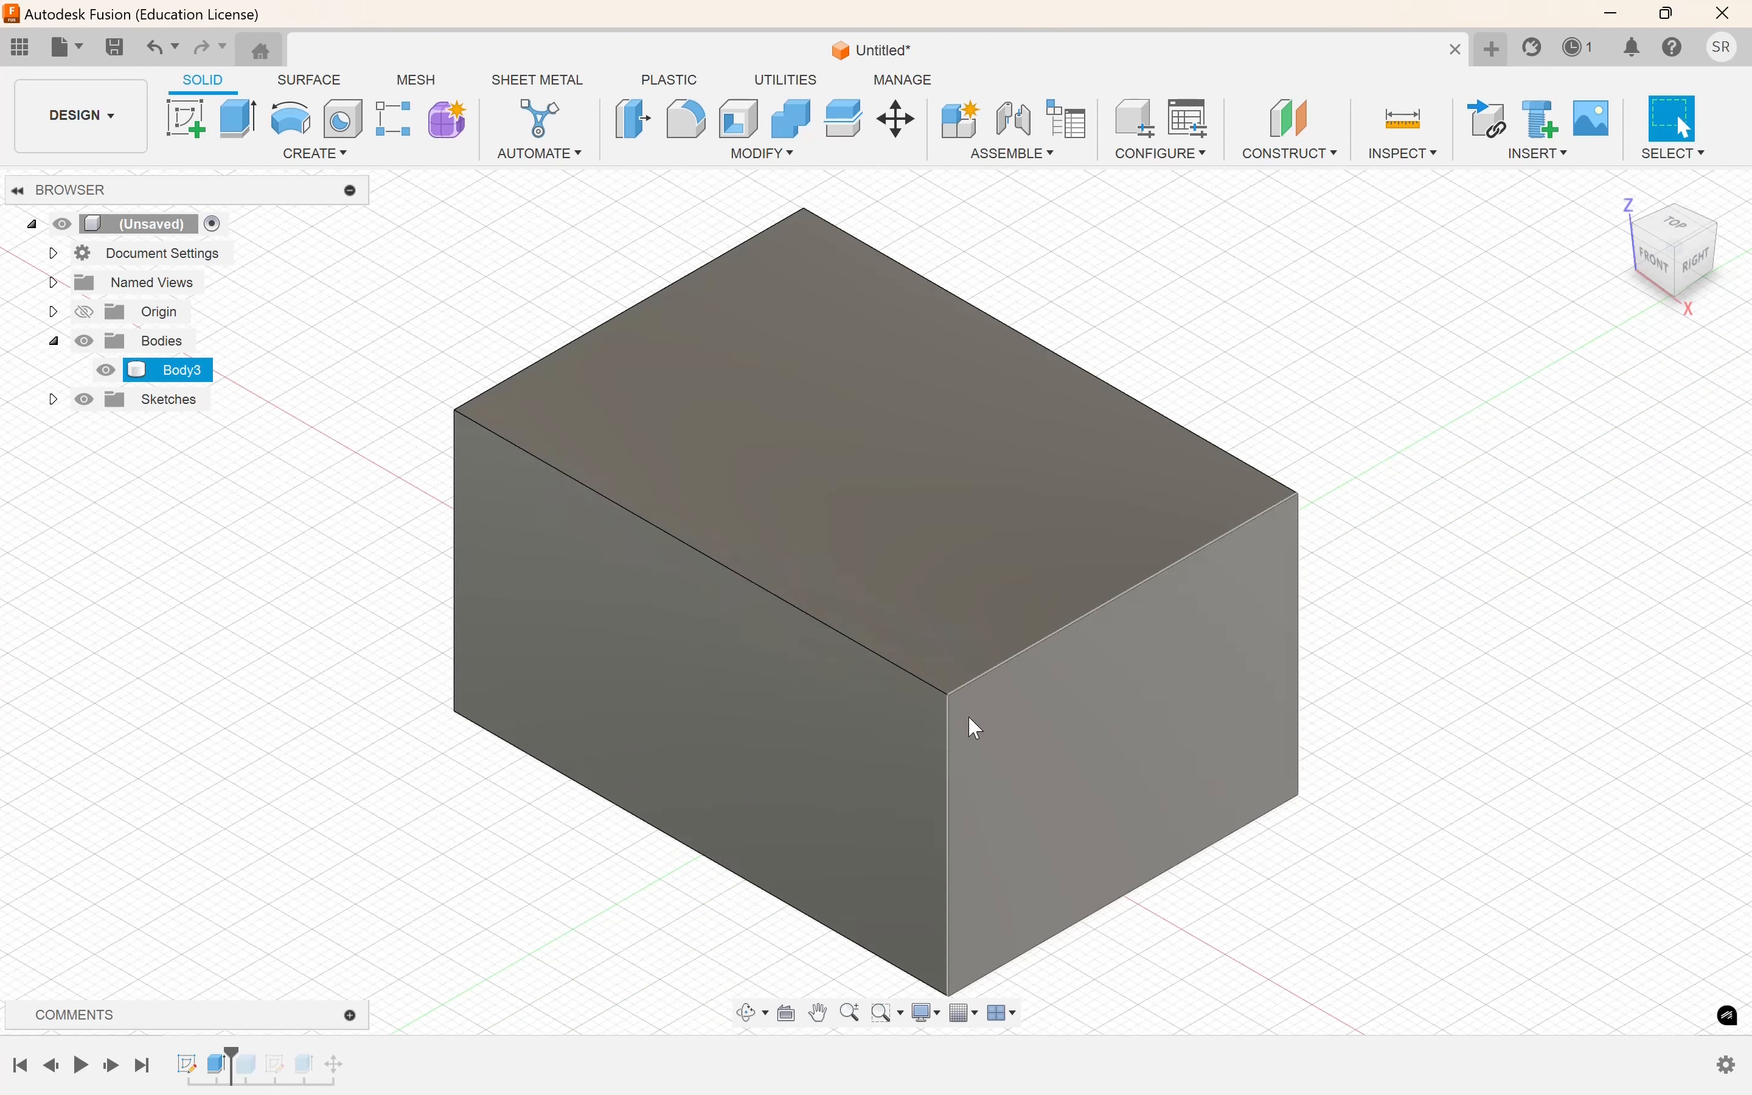
pyautogui.scroll(-4, 975, 726)
pyautogui.scroll(-2, 976, 726)
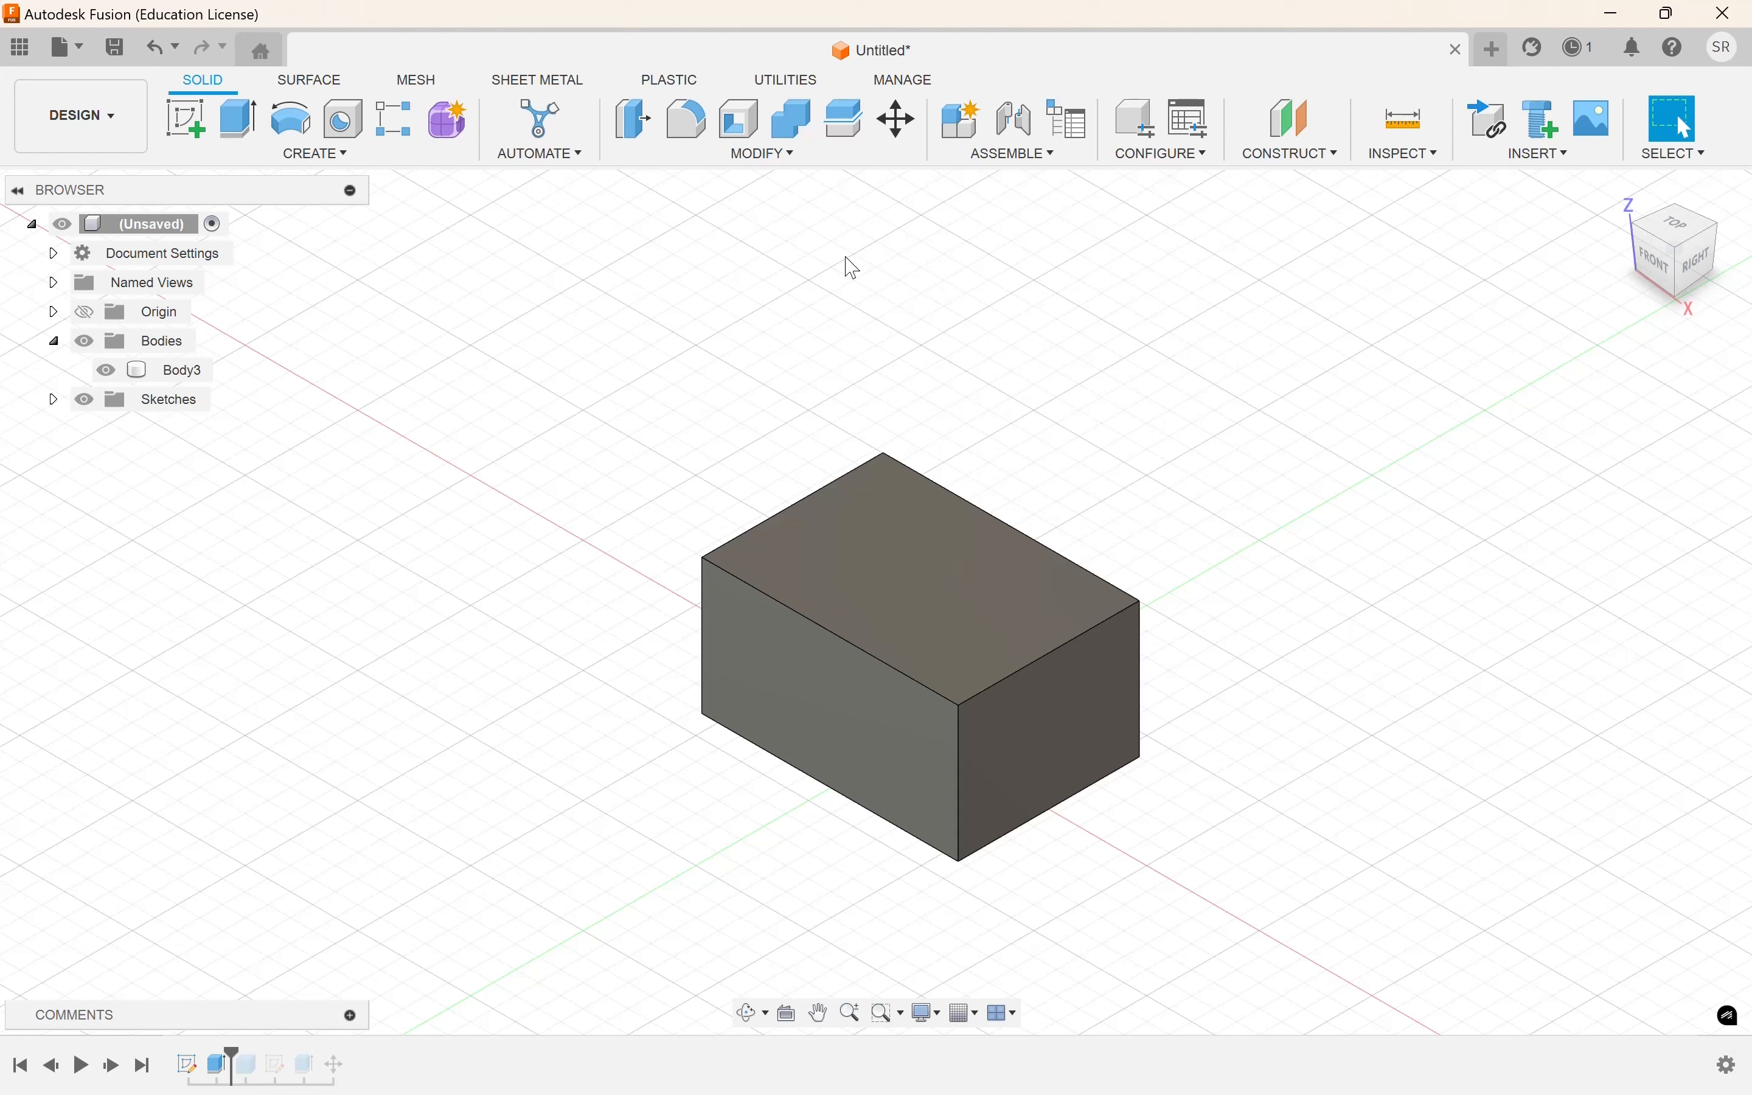
pyautogui.press('m')
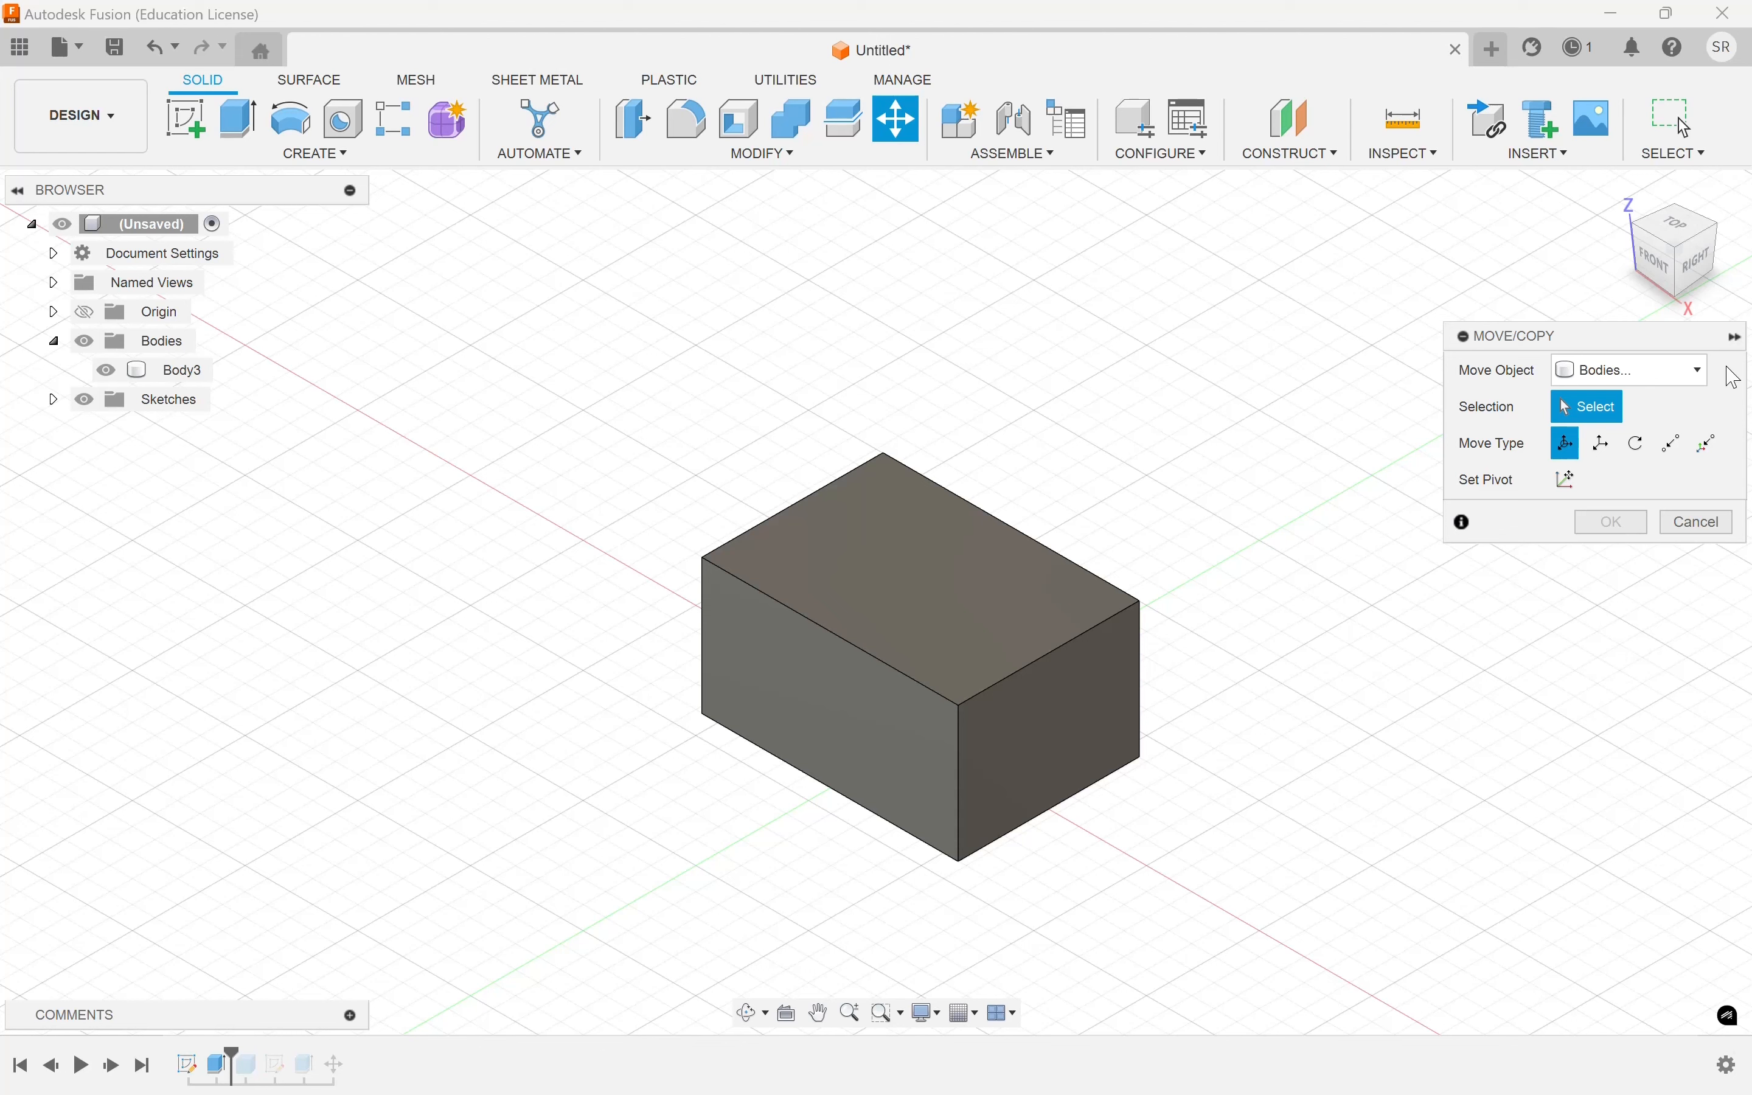
pyautogui.click(1643, 374)
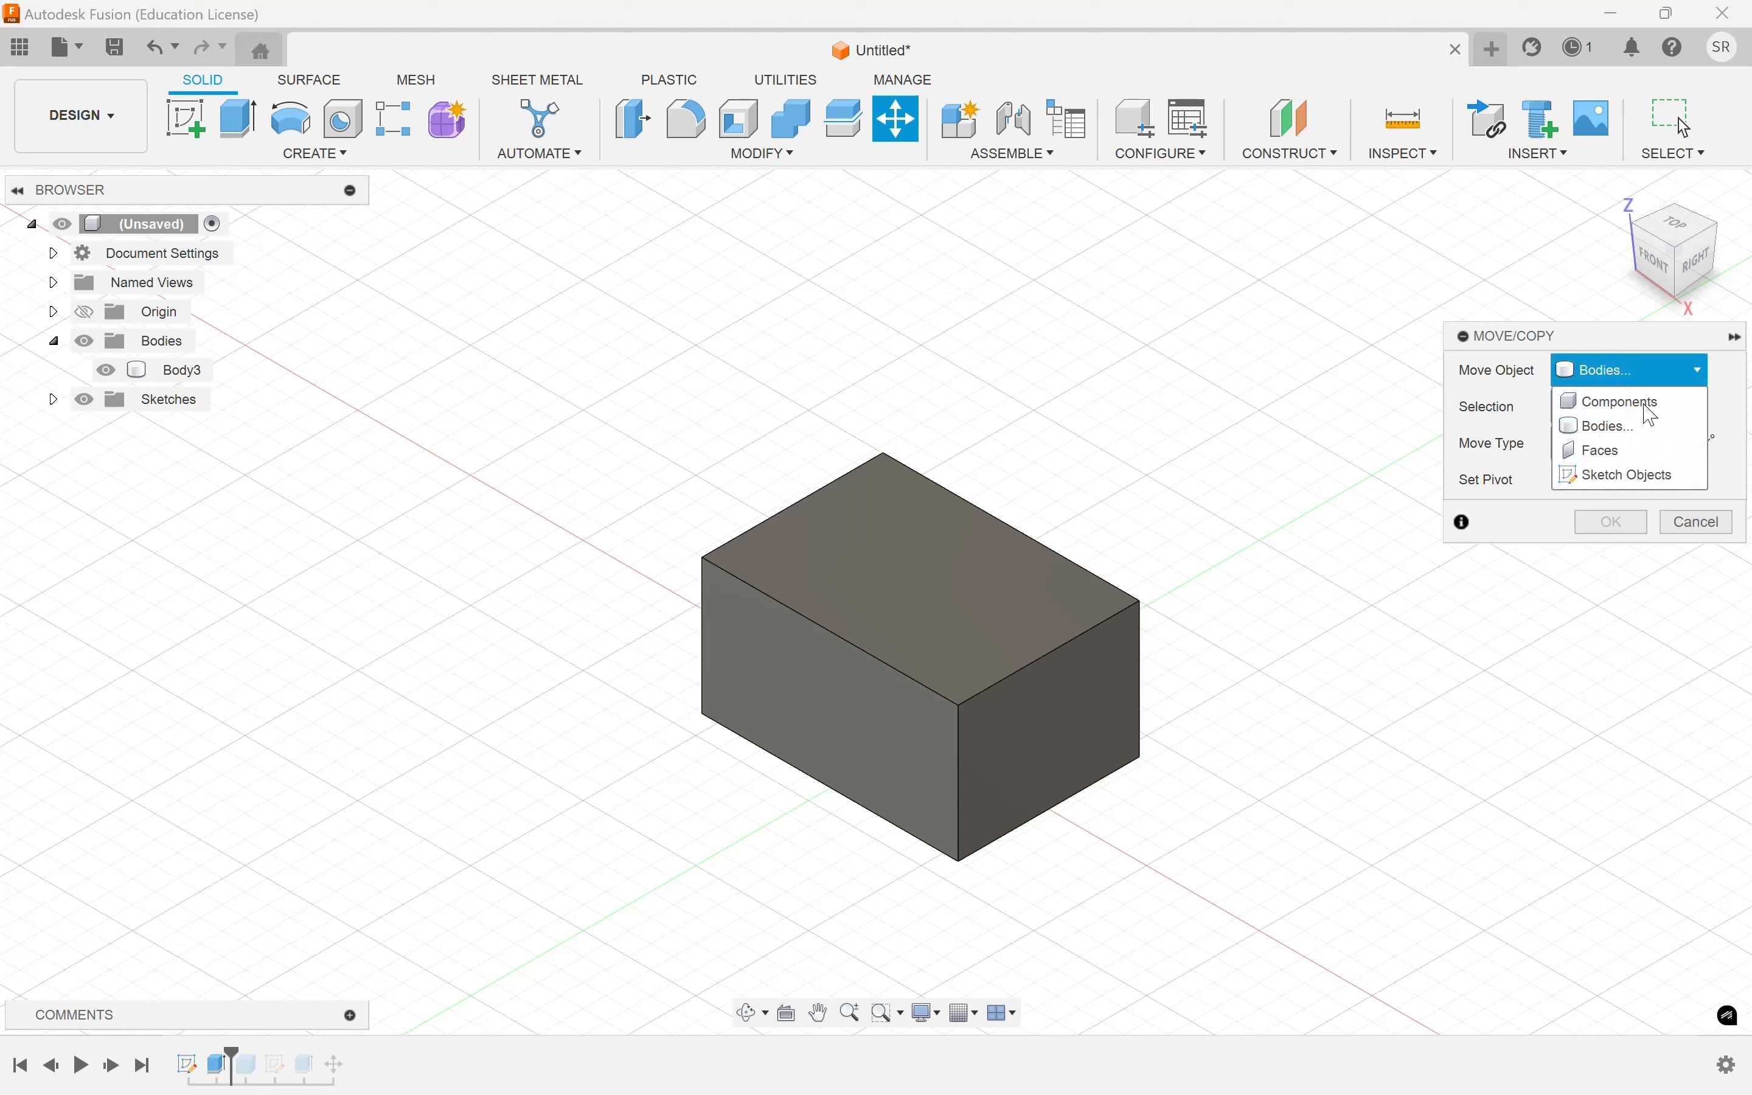
pyautogui.click(876, 636)
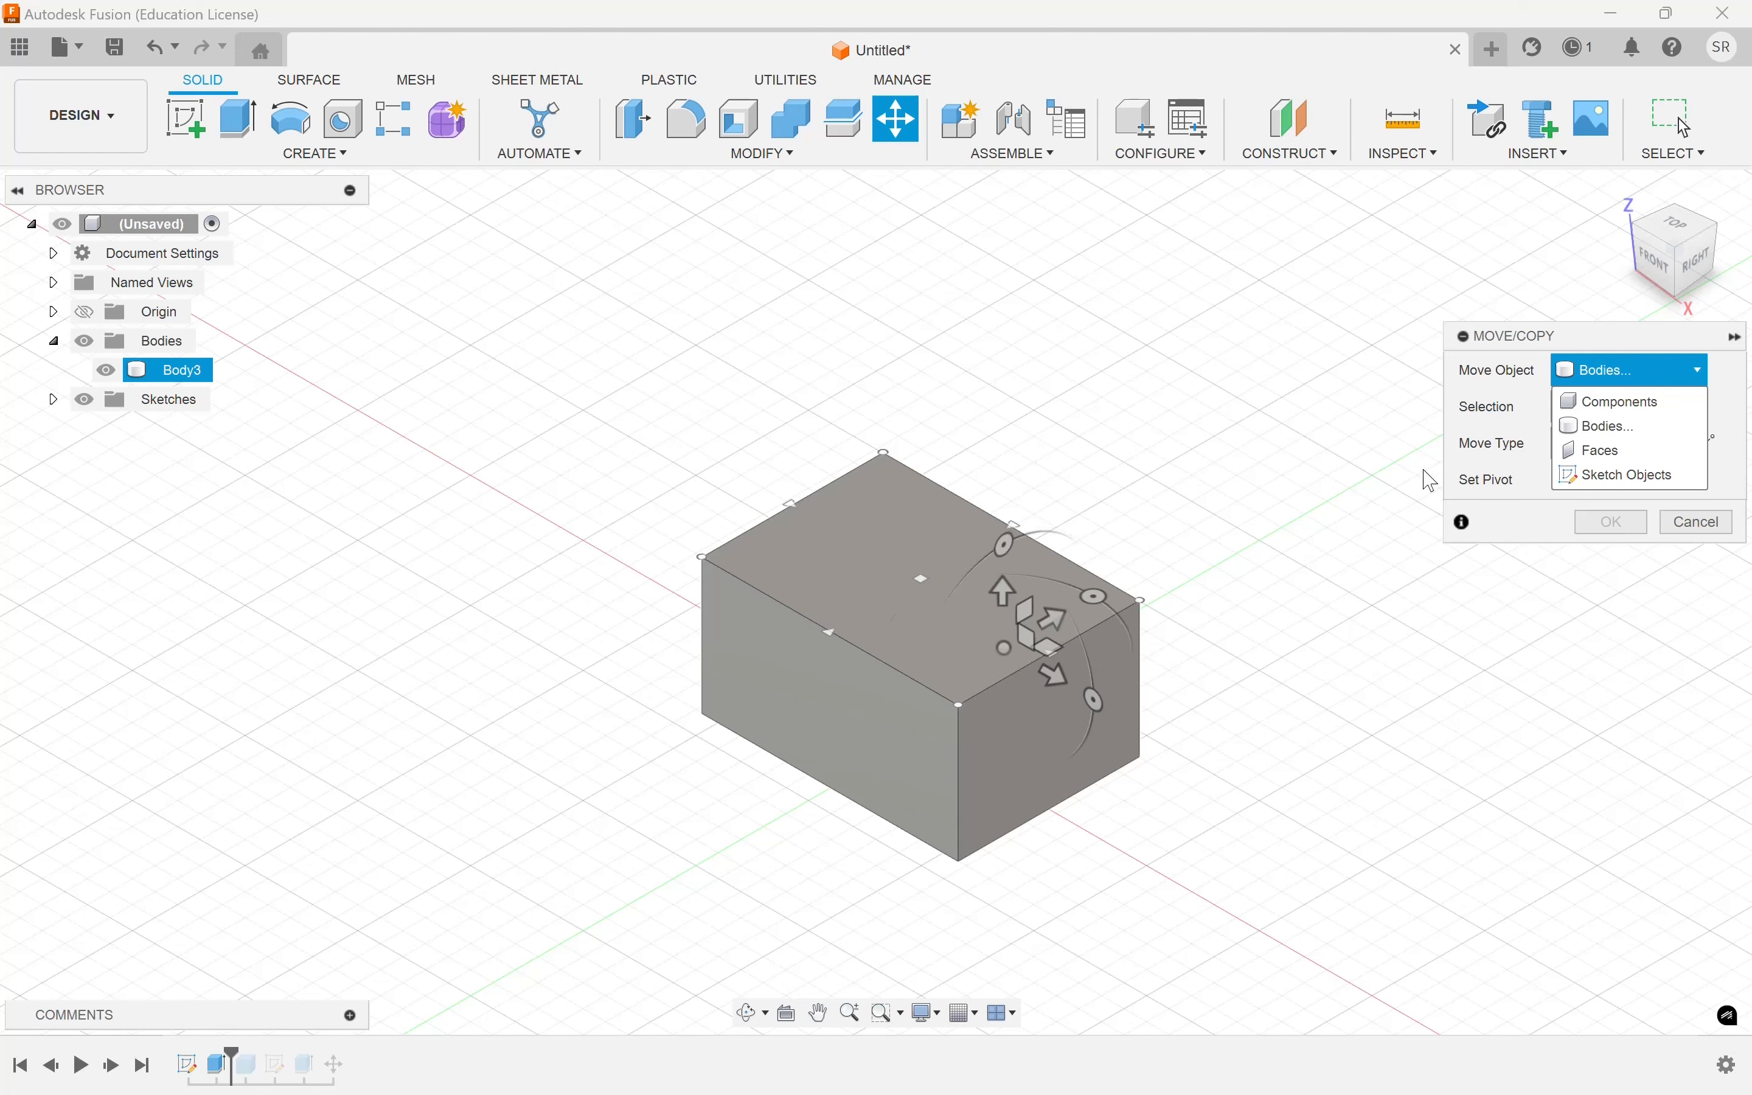
pyautogui.click(1602, 426)
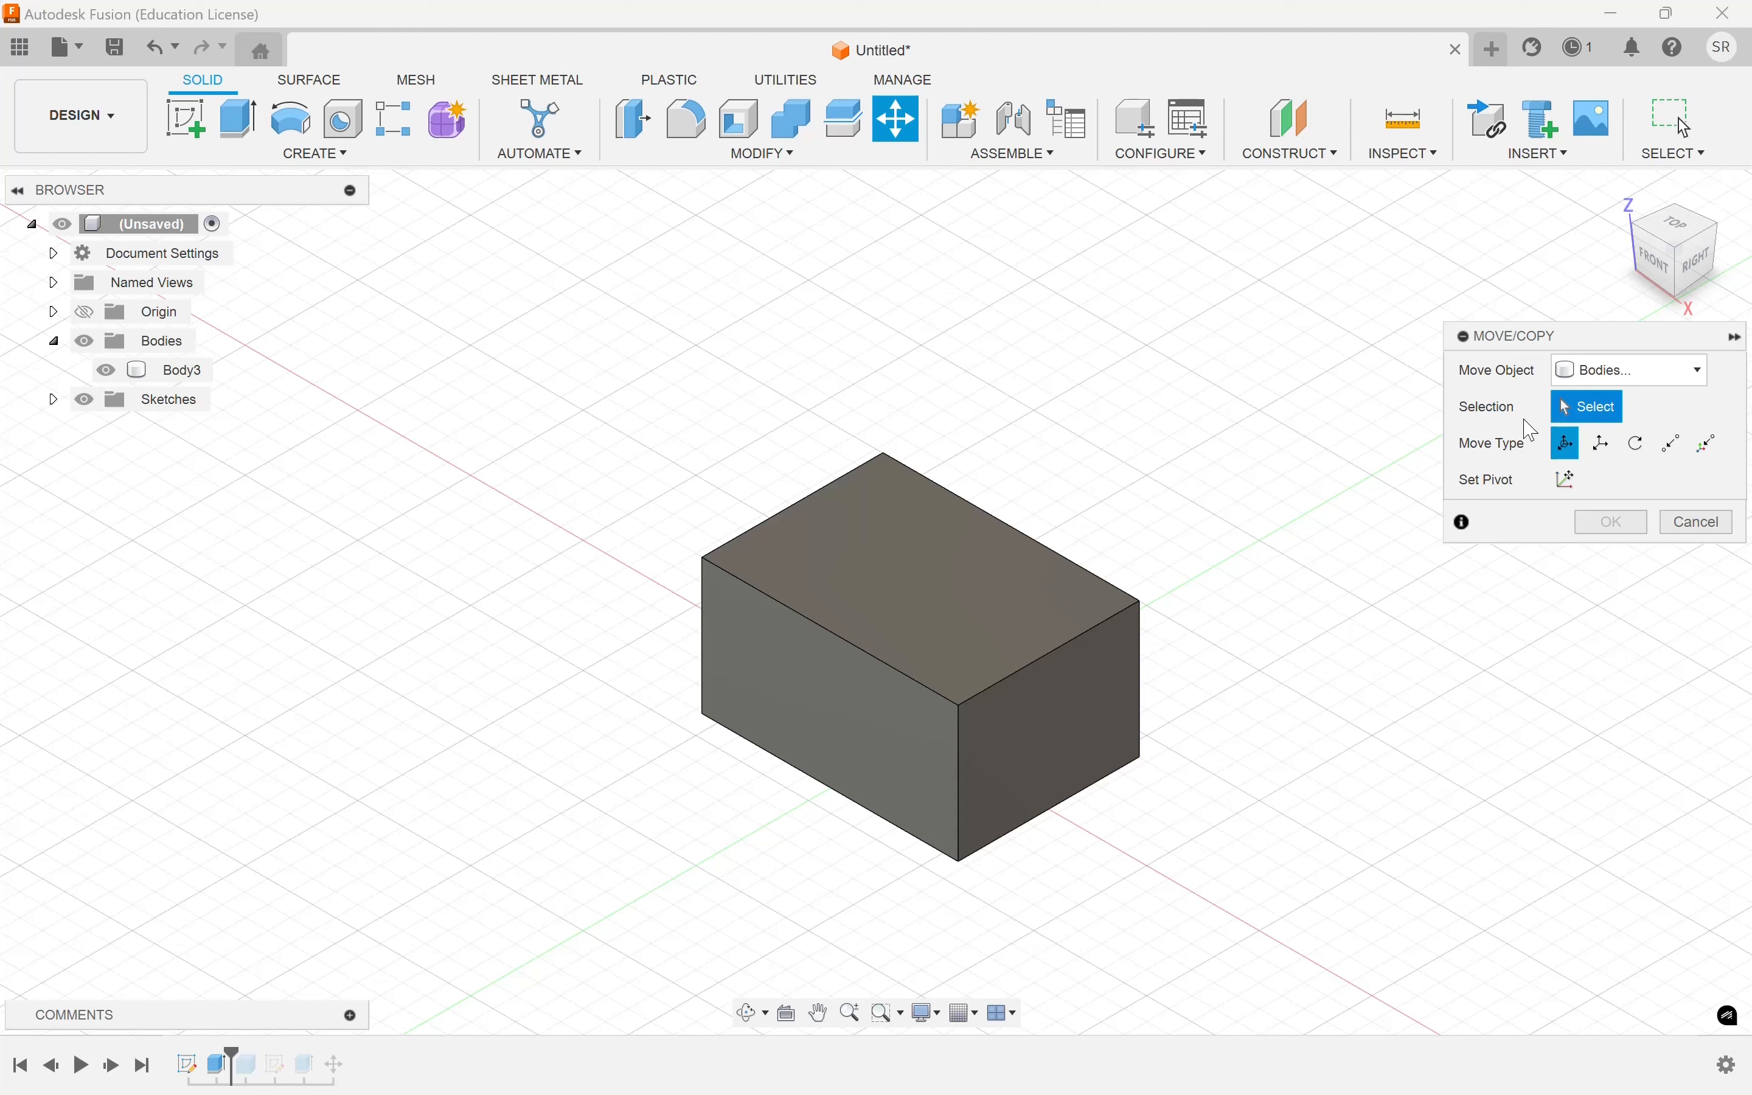
pyautogui.click(1012, 641)
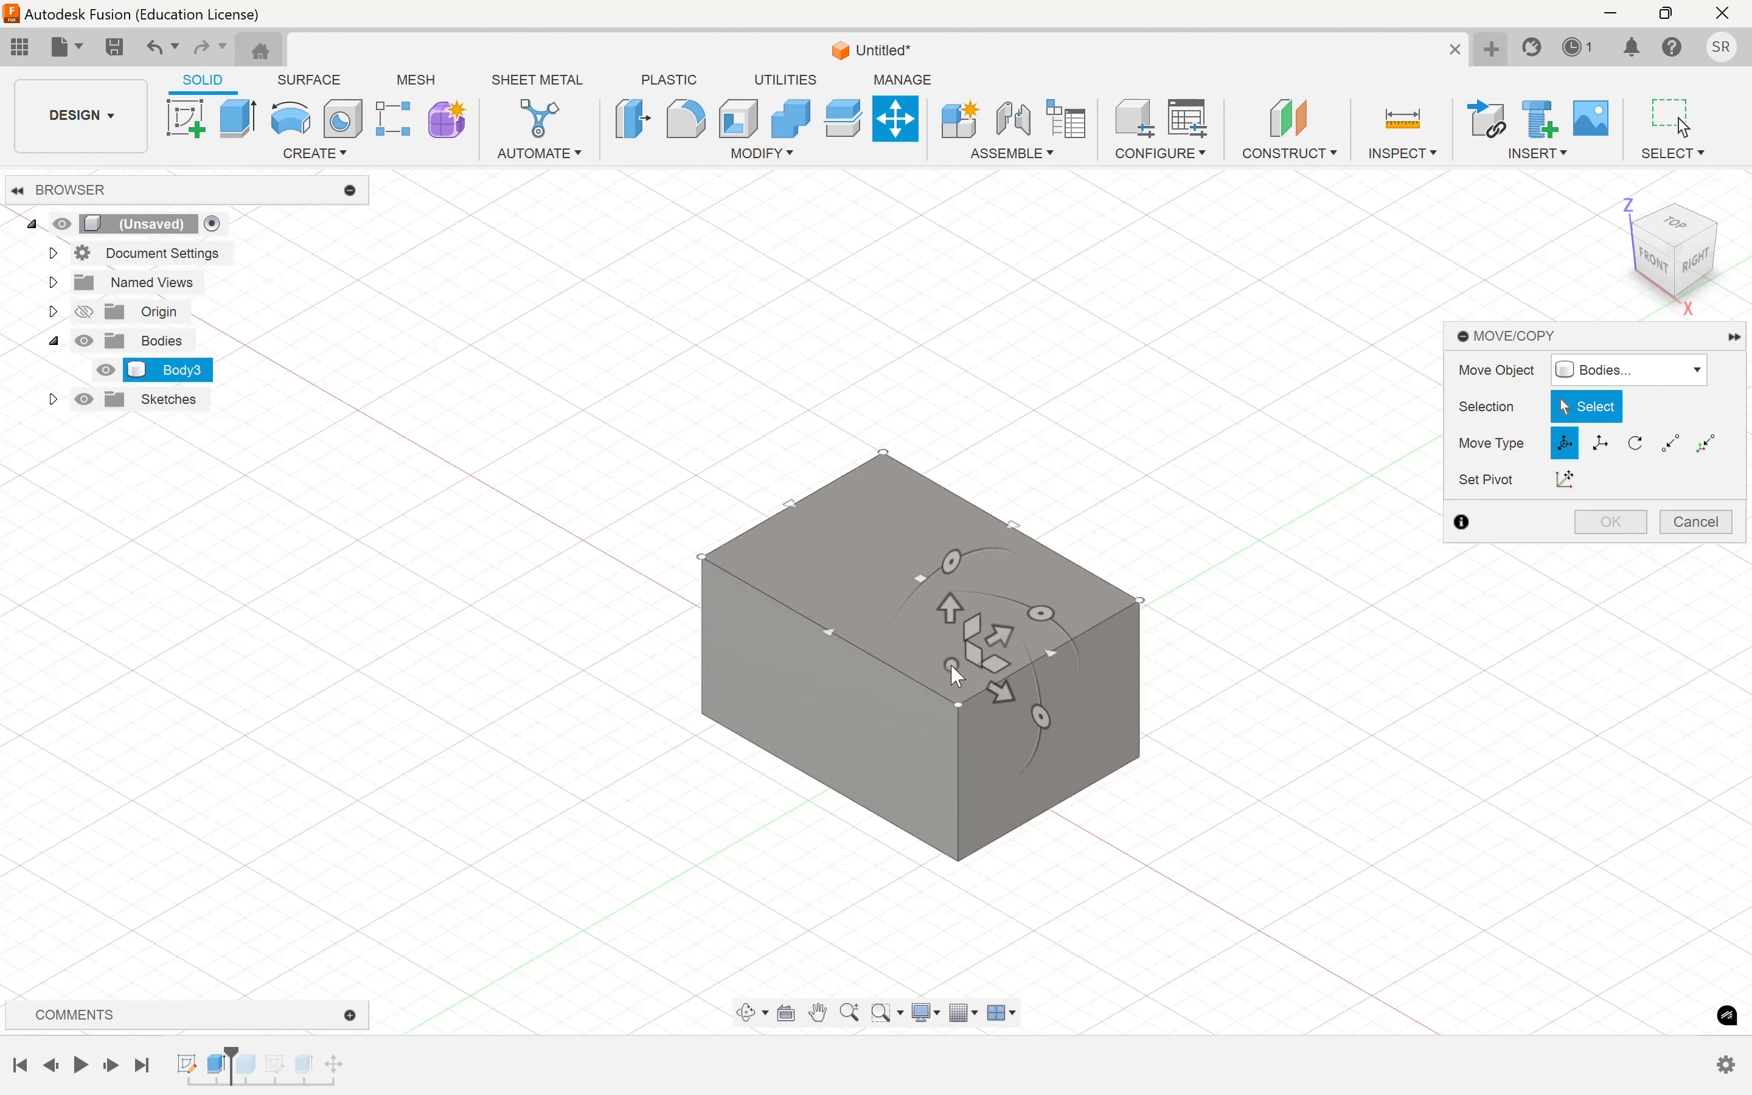
pyautogui.click(1020, 695)
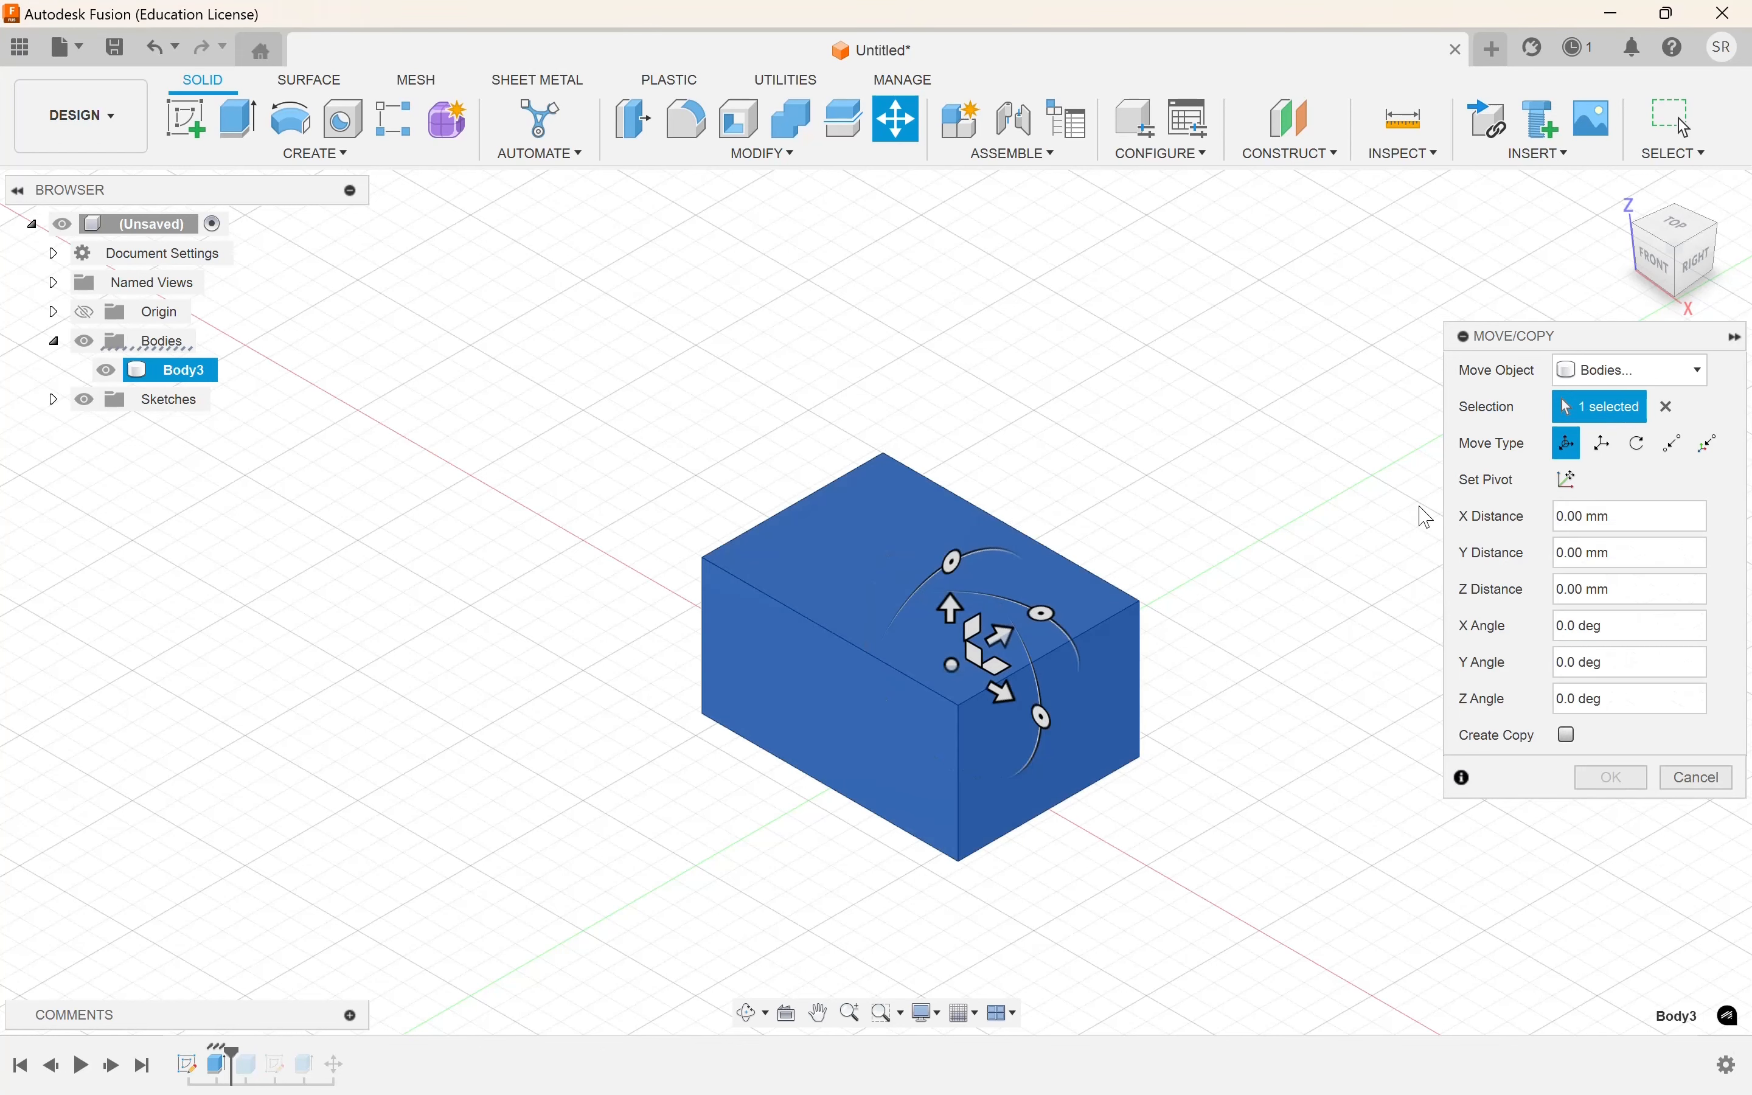
# - Shift the box about -23.8 mm in X and -5.6 mm in Z, 60 mm along Y and 30 mm up along Z
pyautogui.moveTo(911, 624)
pyautogui.mouseDown()
pyautogui.moveTo(716, 511)
pyautogui.moveTo(853, 615)
pyautogui.moveTo(902, 616)
pyautogui.mouseUp()
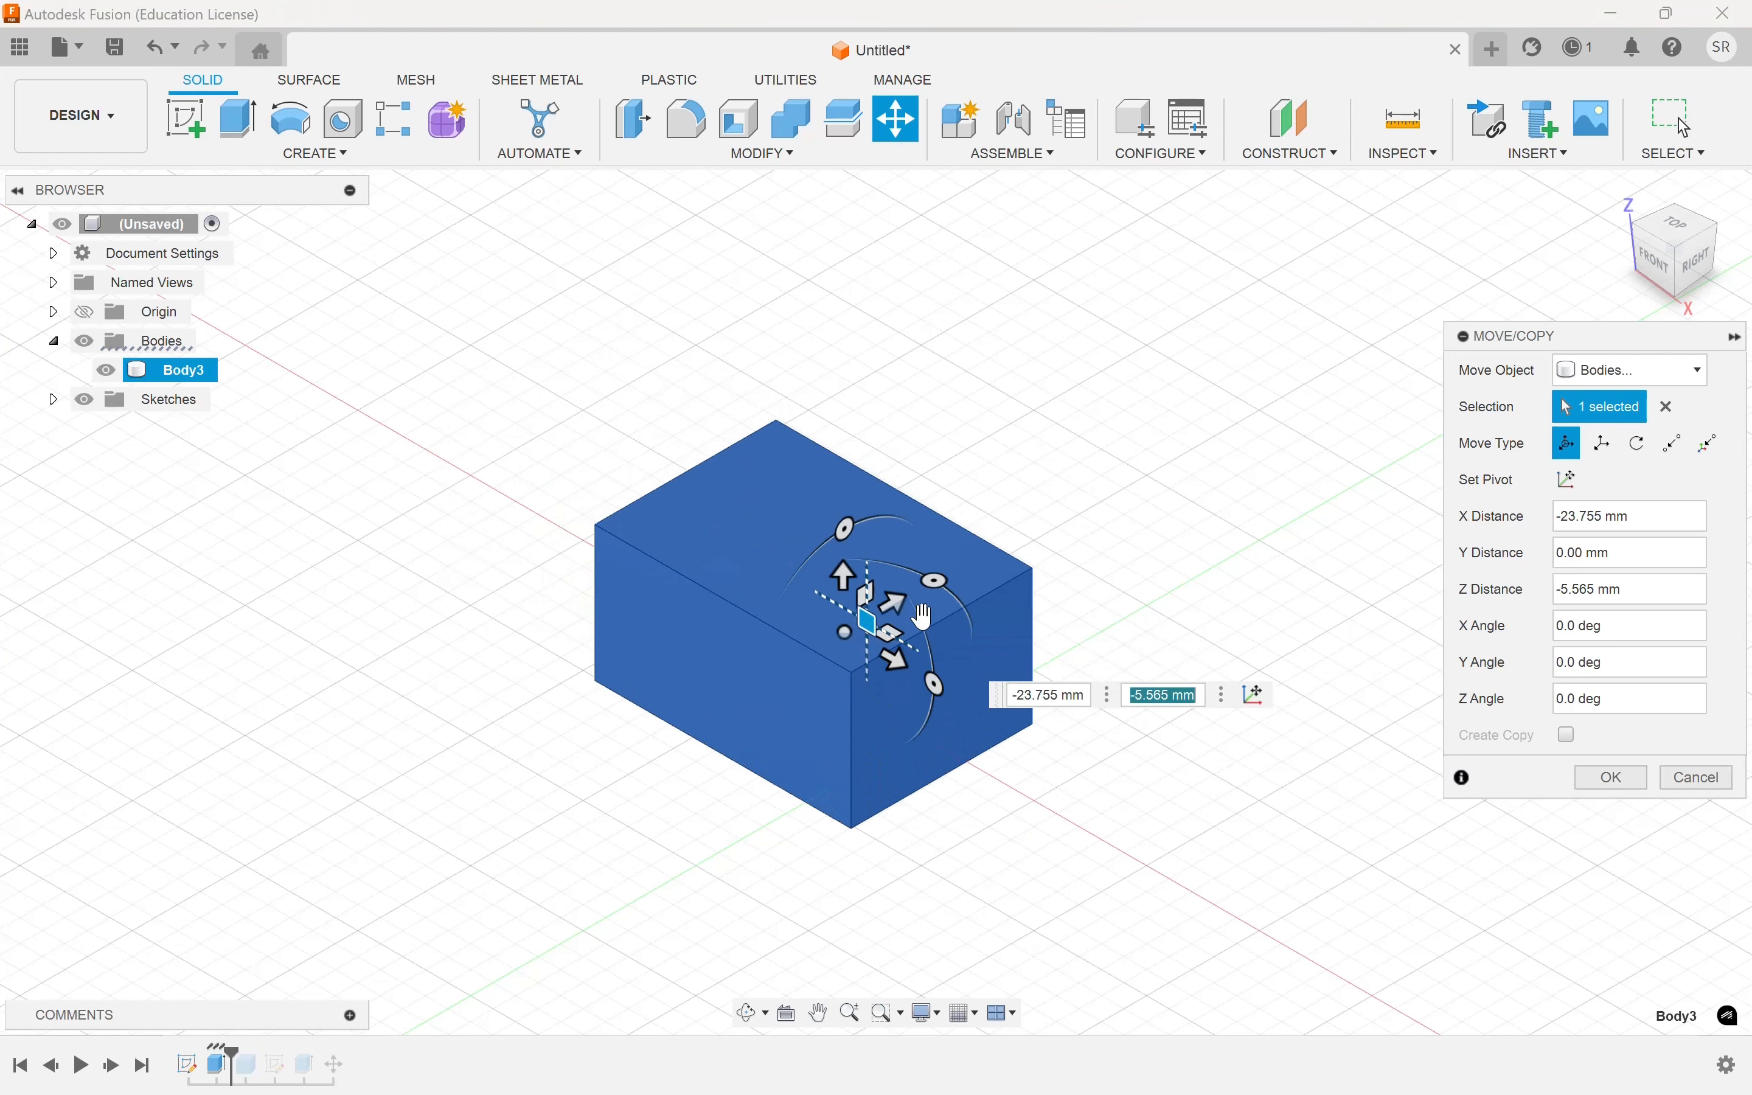
pyautogui.click(896, 603)
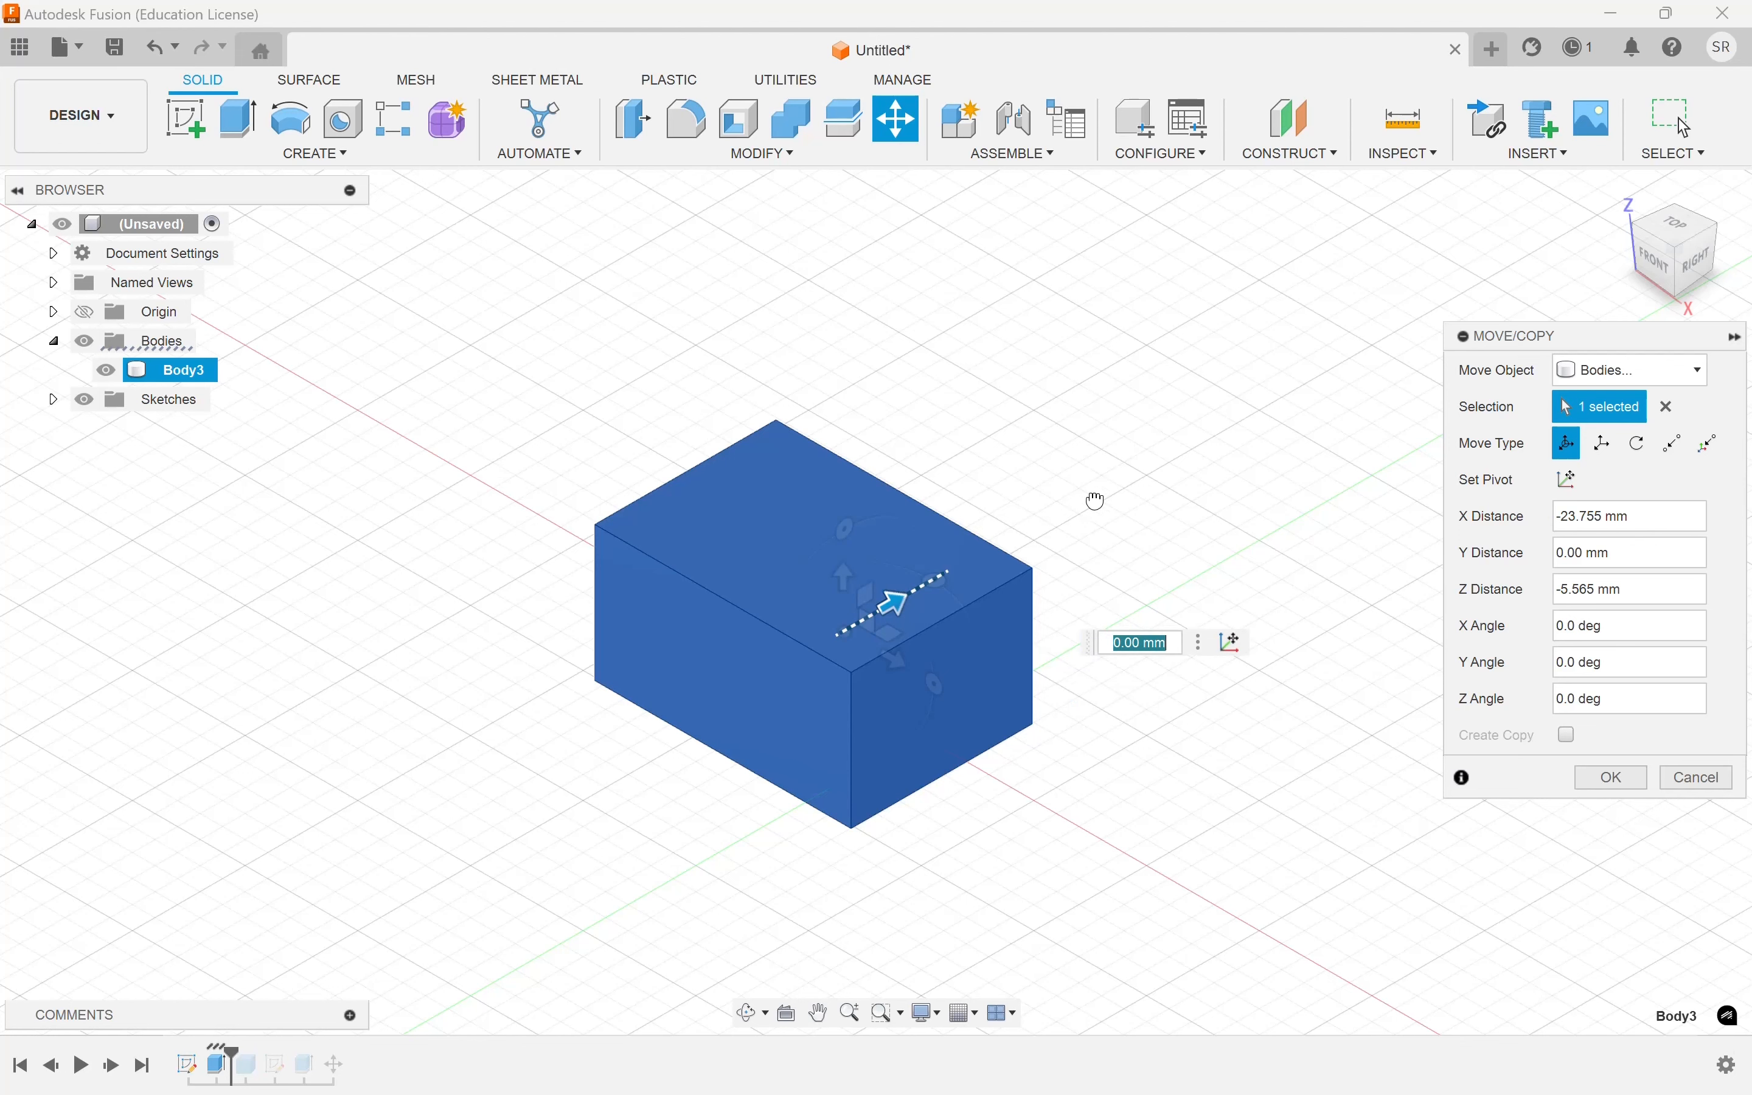
pyautogui.moveTo(1095, 500); pyautogui.dragTo(1165, 456)
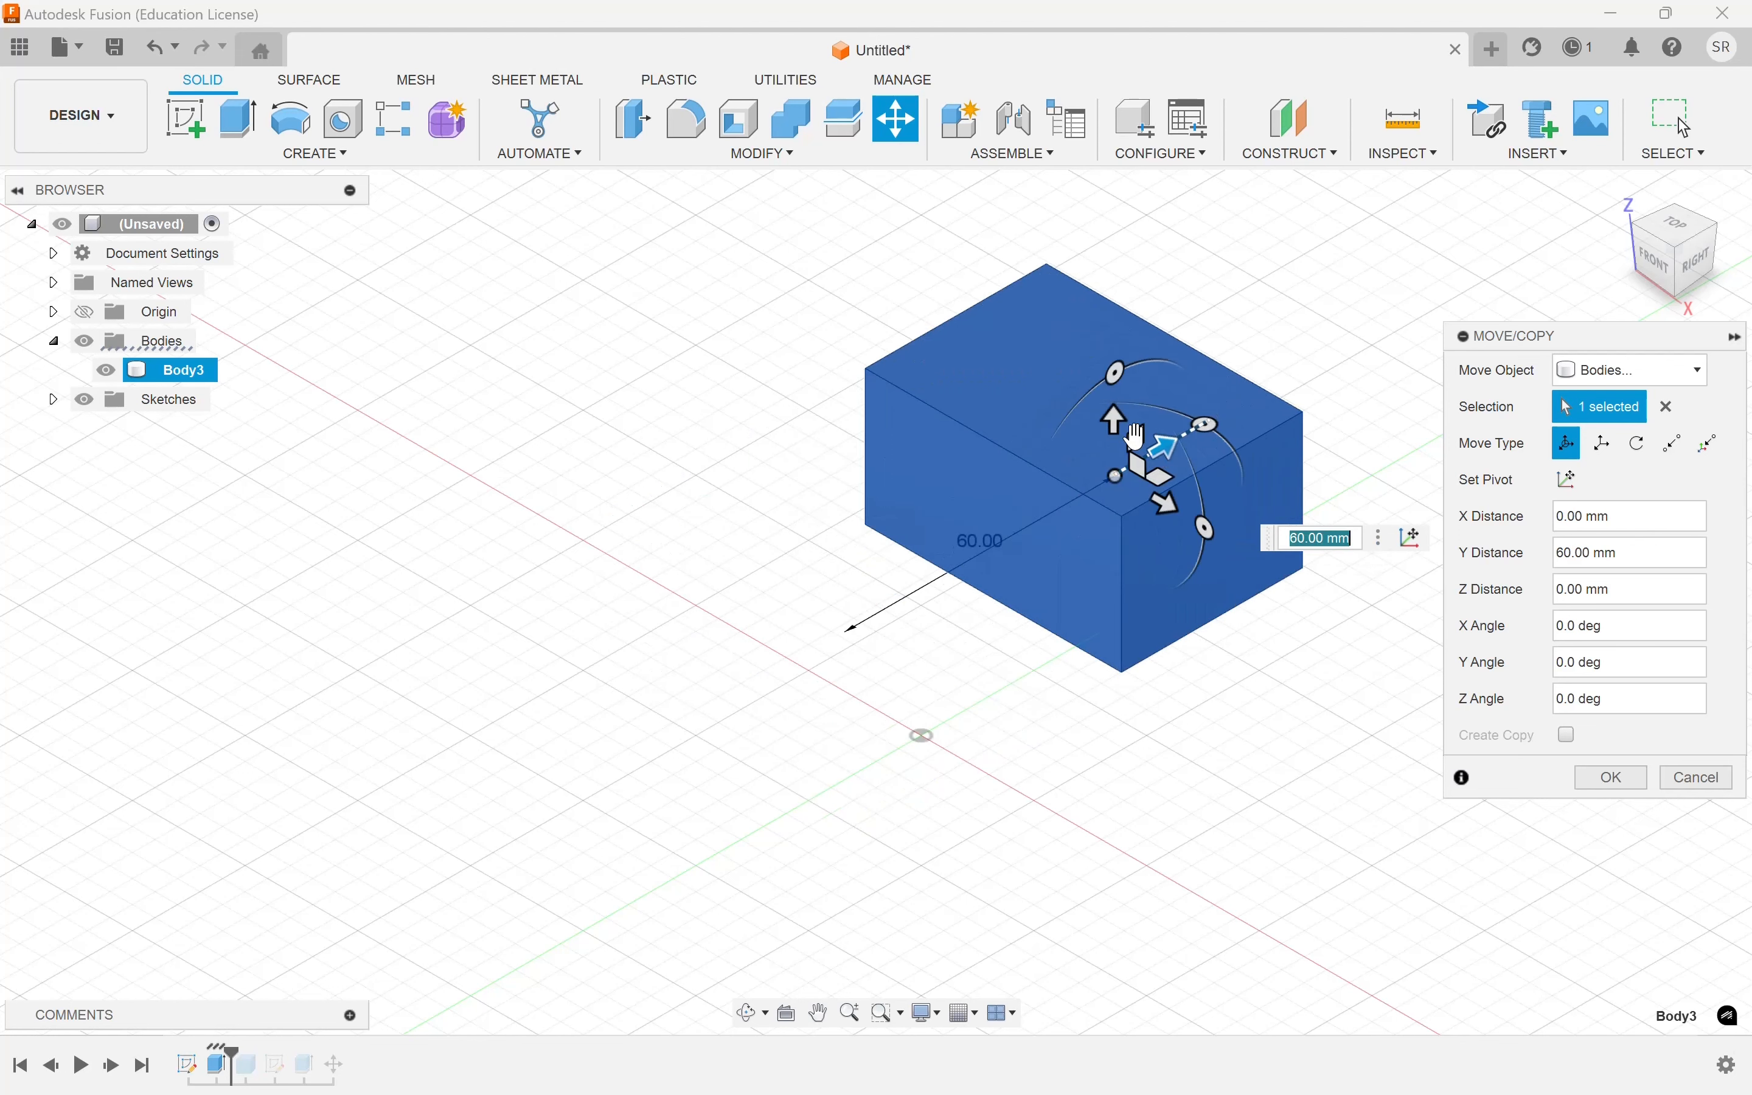
pyautogui.click(1115, 417)
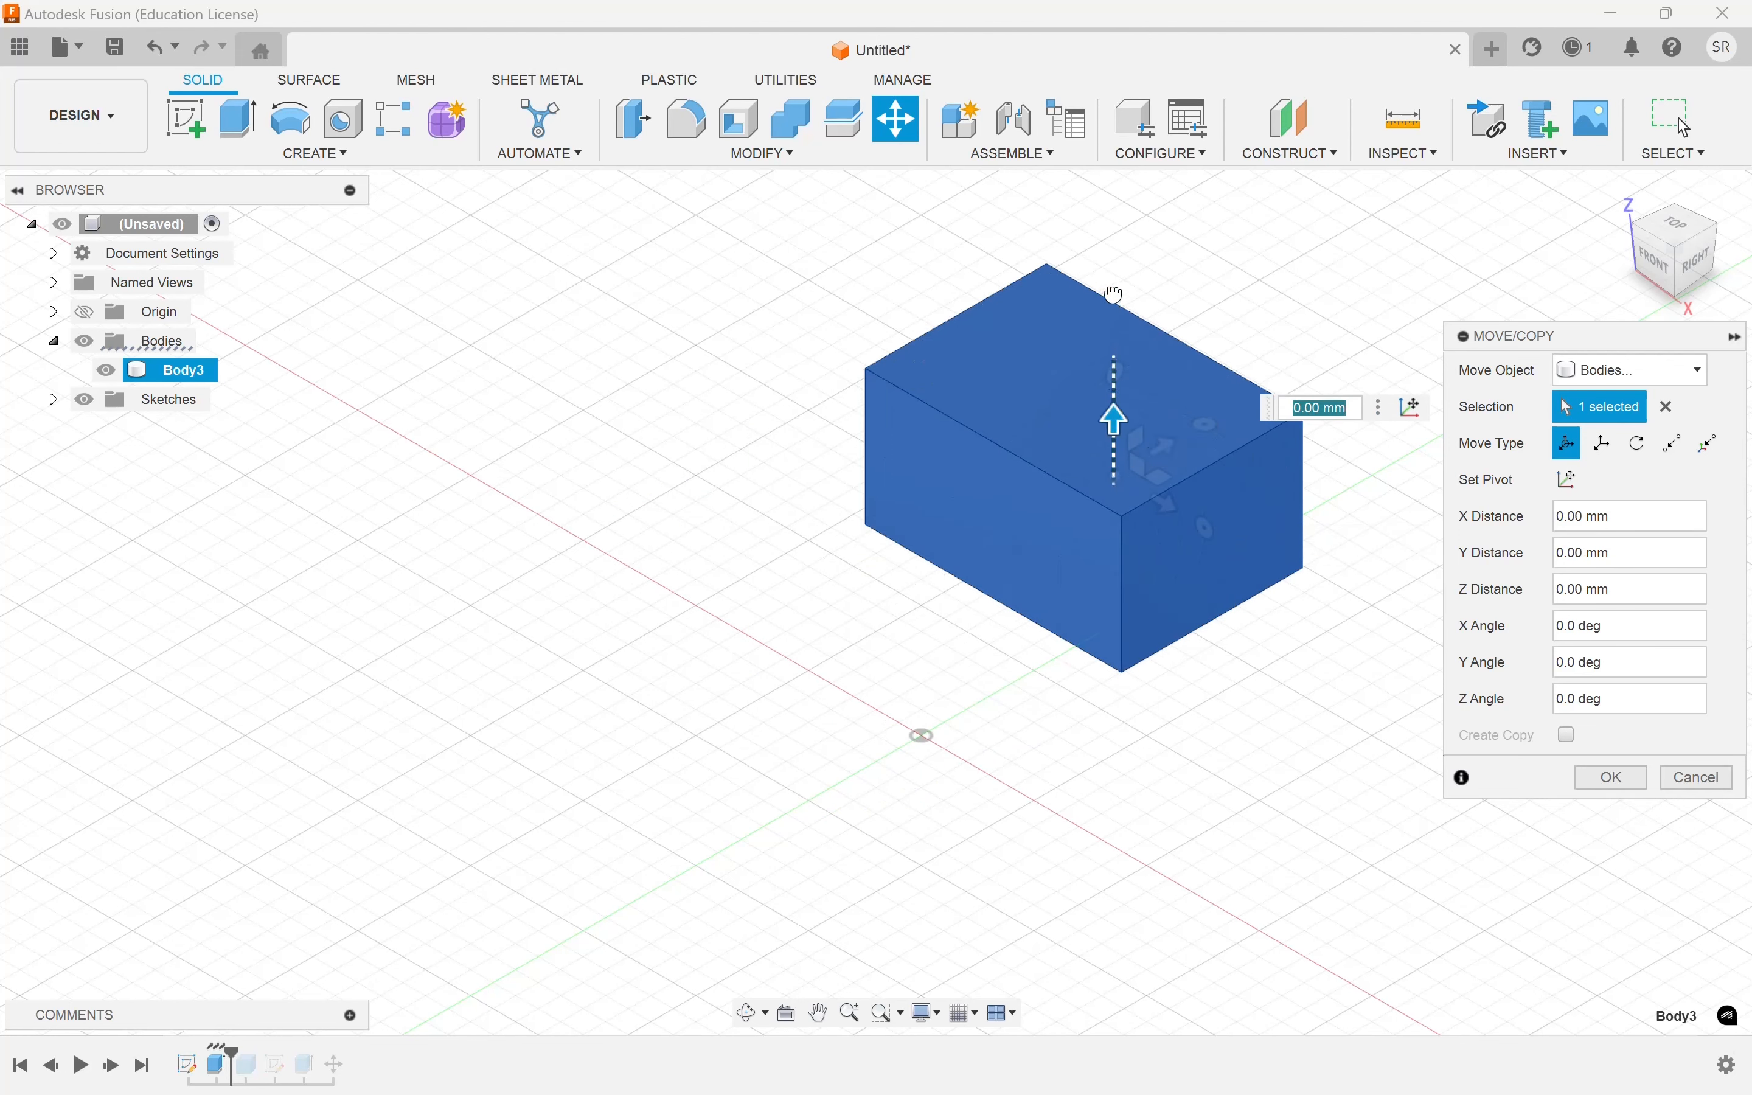
pyautogui.moveTo(1116, 293); pyautogui.dragTo(1119, 265)
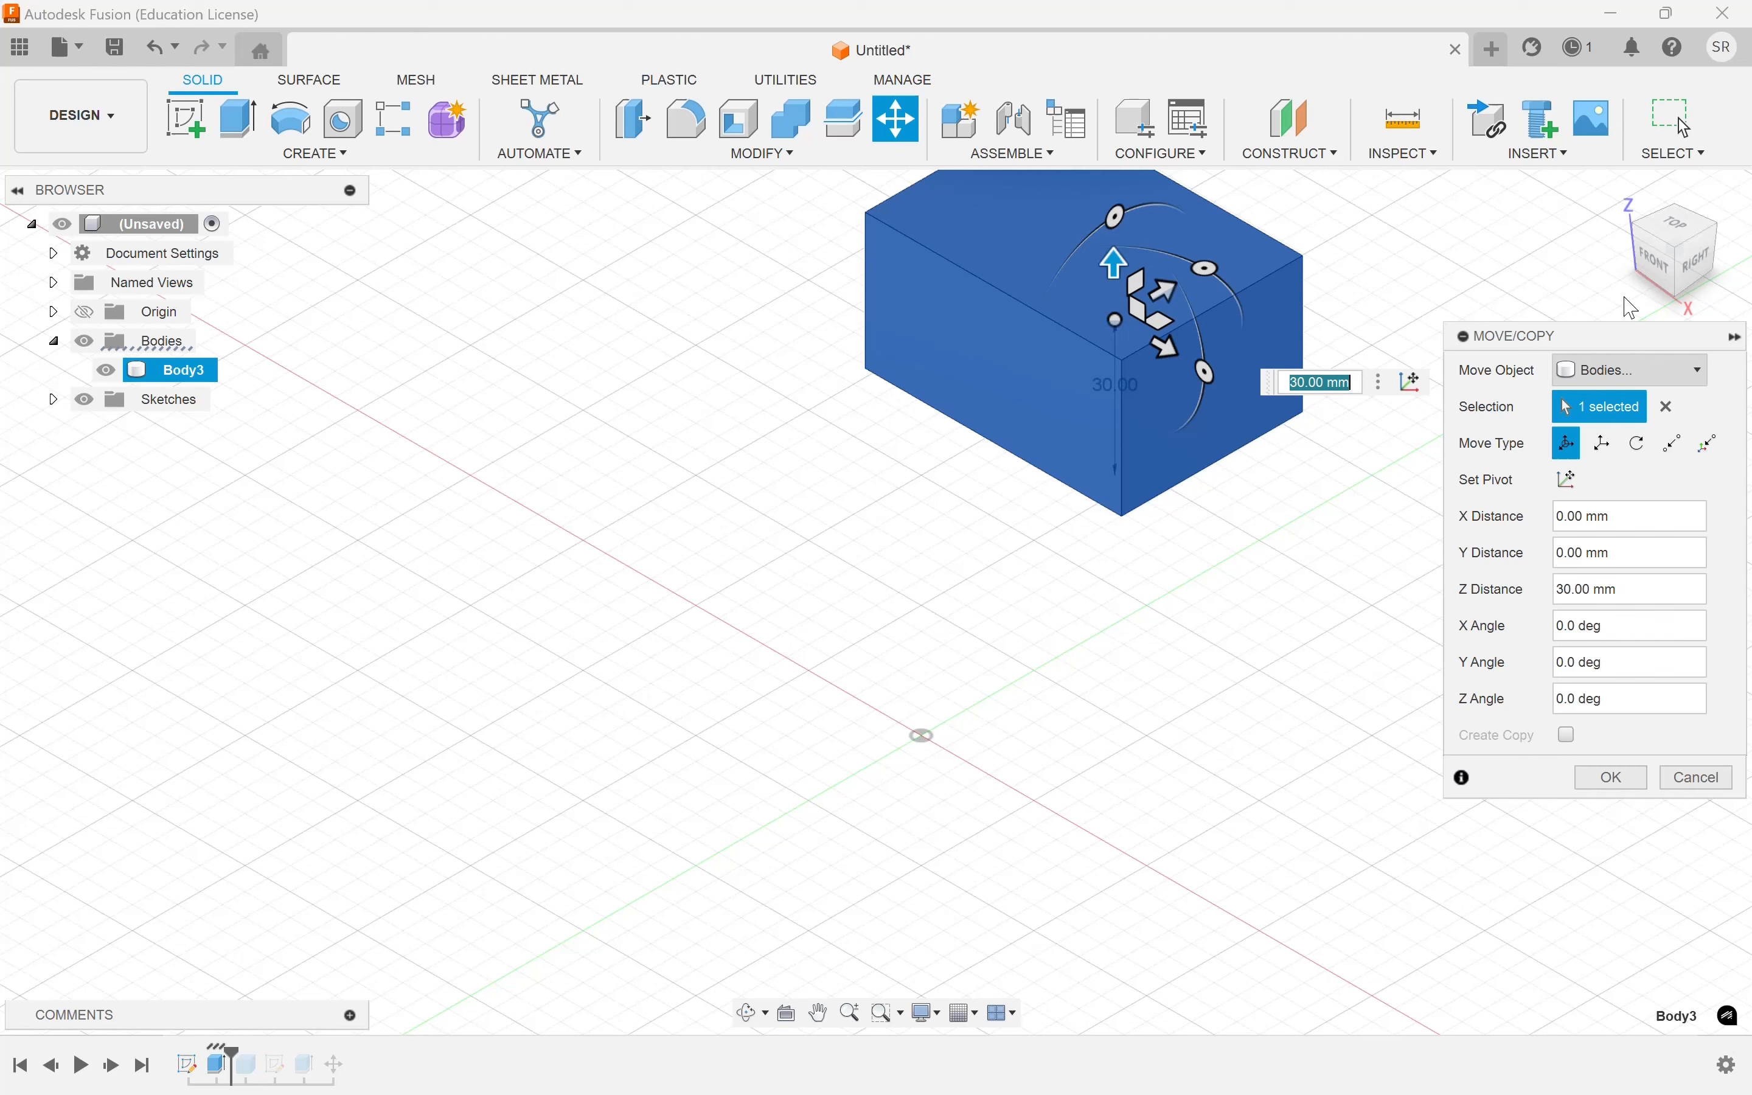
# - Lower the box to a Z distance of 5 mm and shift it -5 mm along X
pyautogui.click(1658, 273)
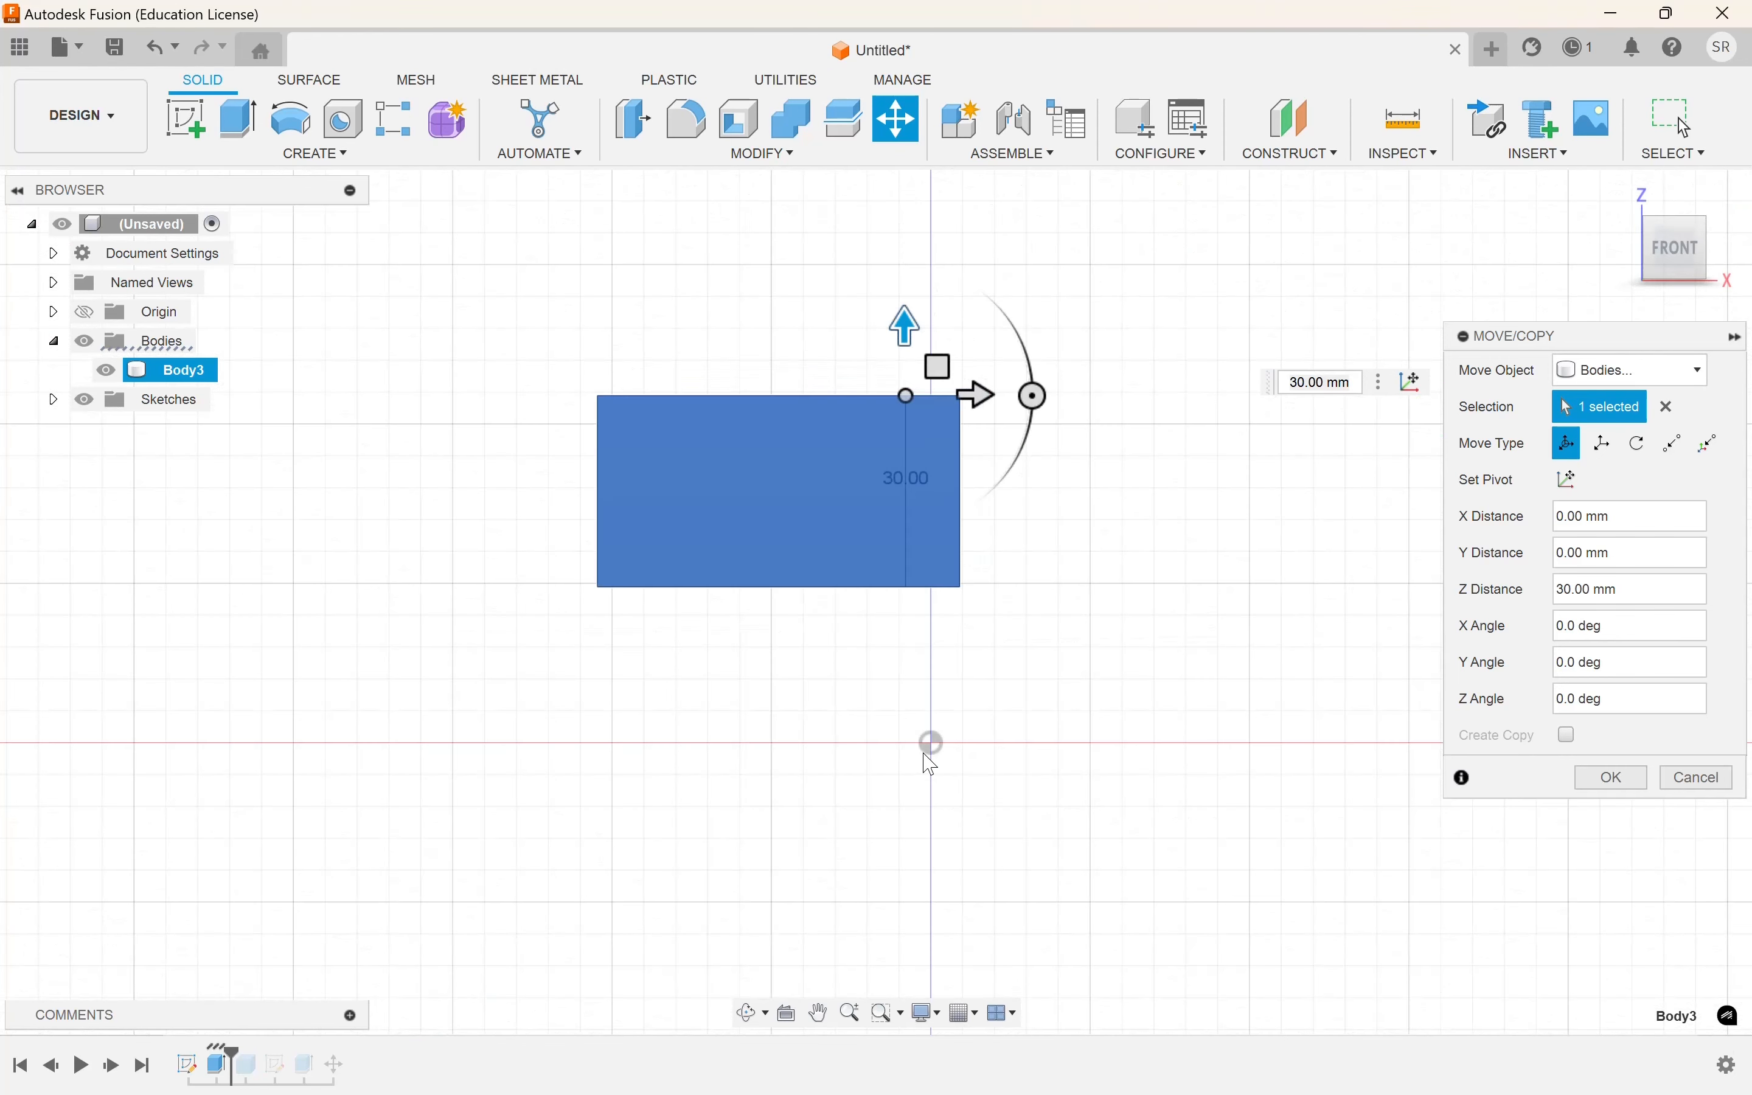
pyautogui.moveTo(906, 329); pyautogui.dragTo(937, 492)
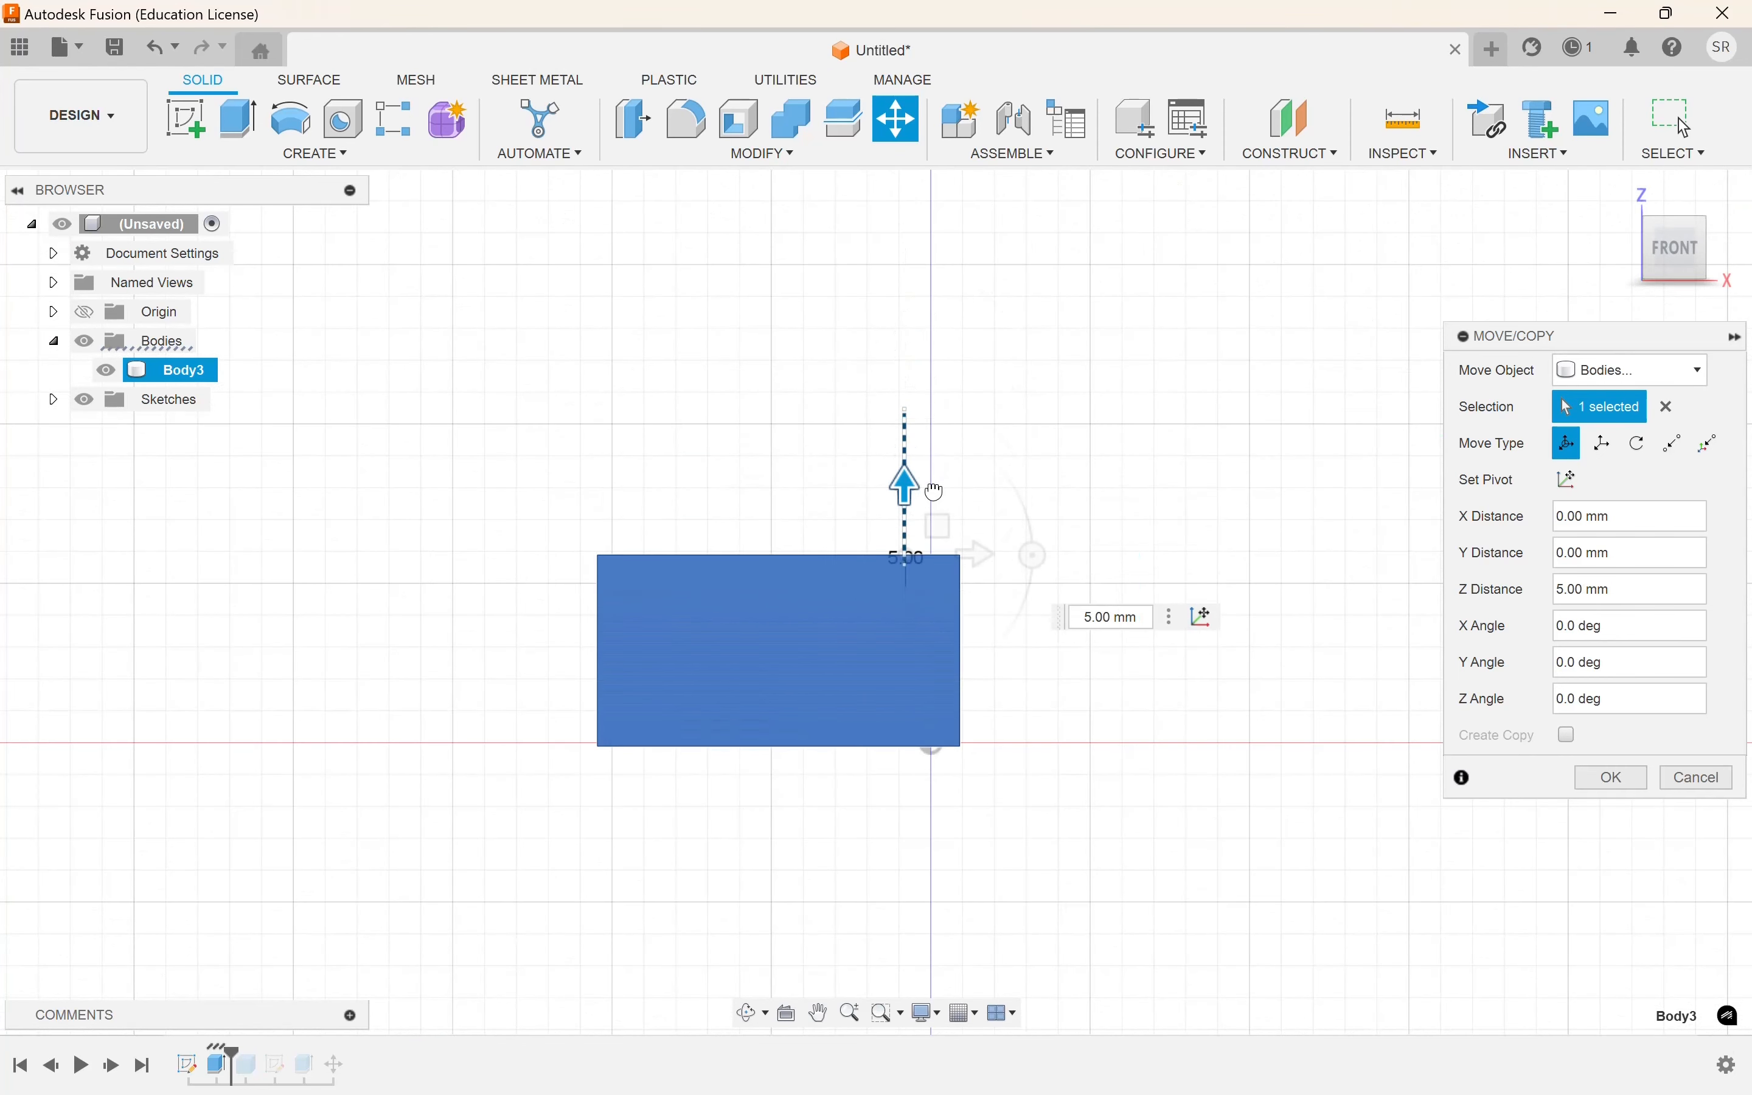
pyautogui.click(979, 554)
pyautogui.moveTo(1203, 567); pyautogui.dragTo(941, 581)
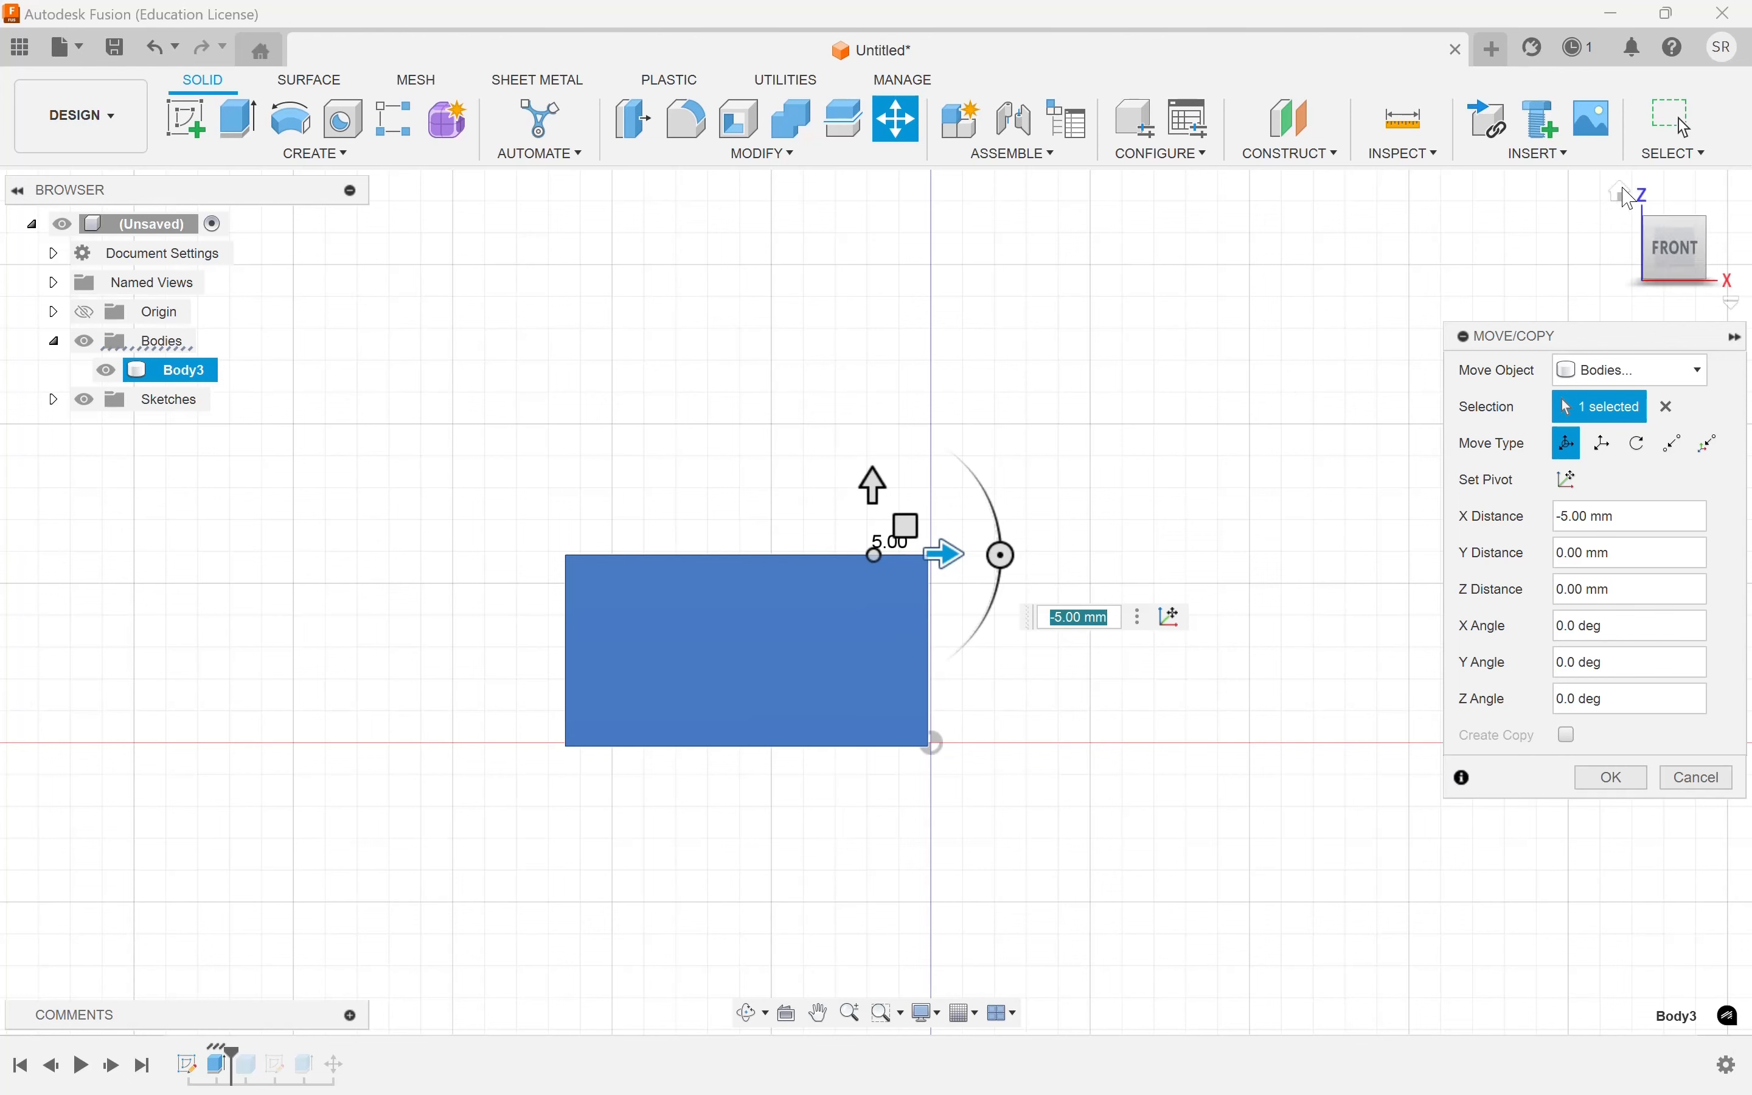
# - Raise the box 13 mm along Z
pyautogui.click(1627, 193)
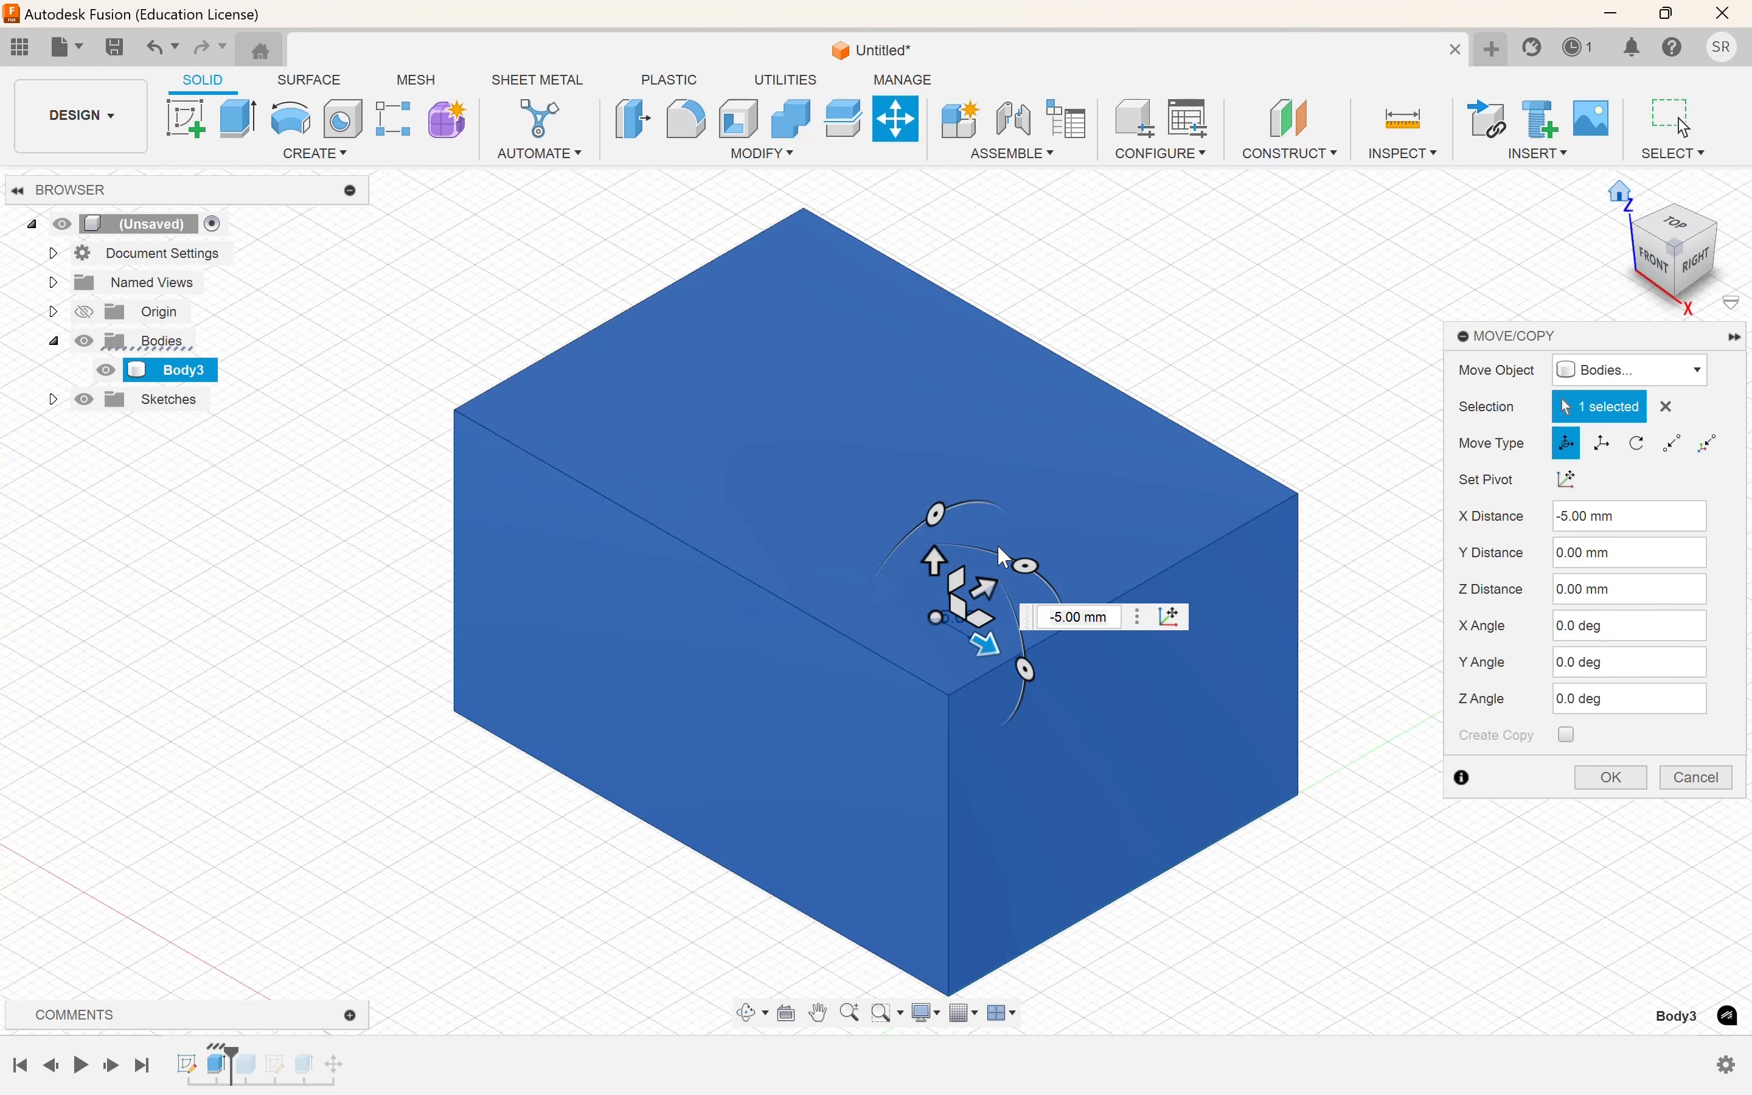
pyautogui.moveTo(936, 555); pyautogui.dragTo(902, 521)
pyautogui.scroll(-3, 899, 530)
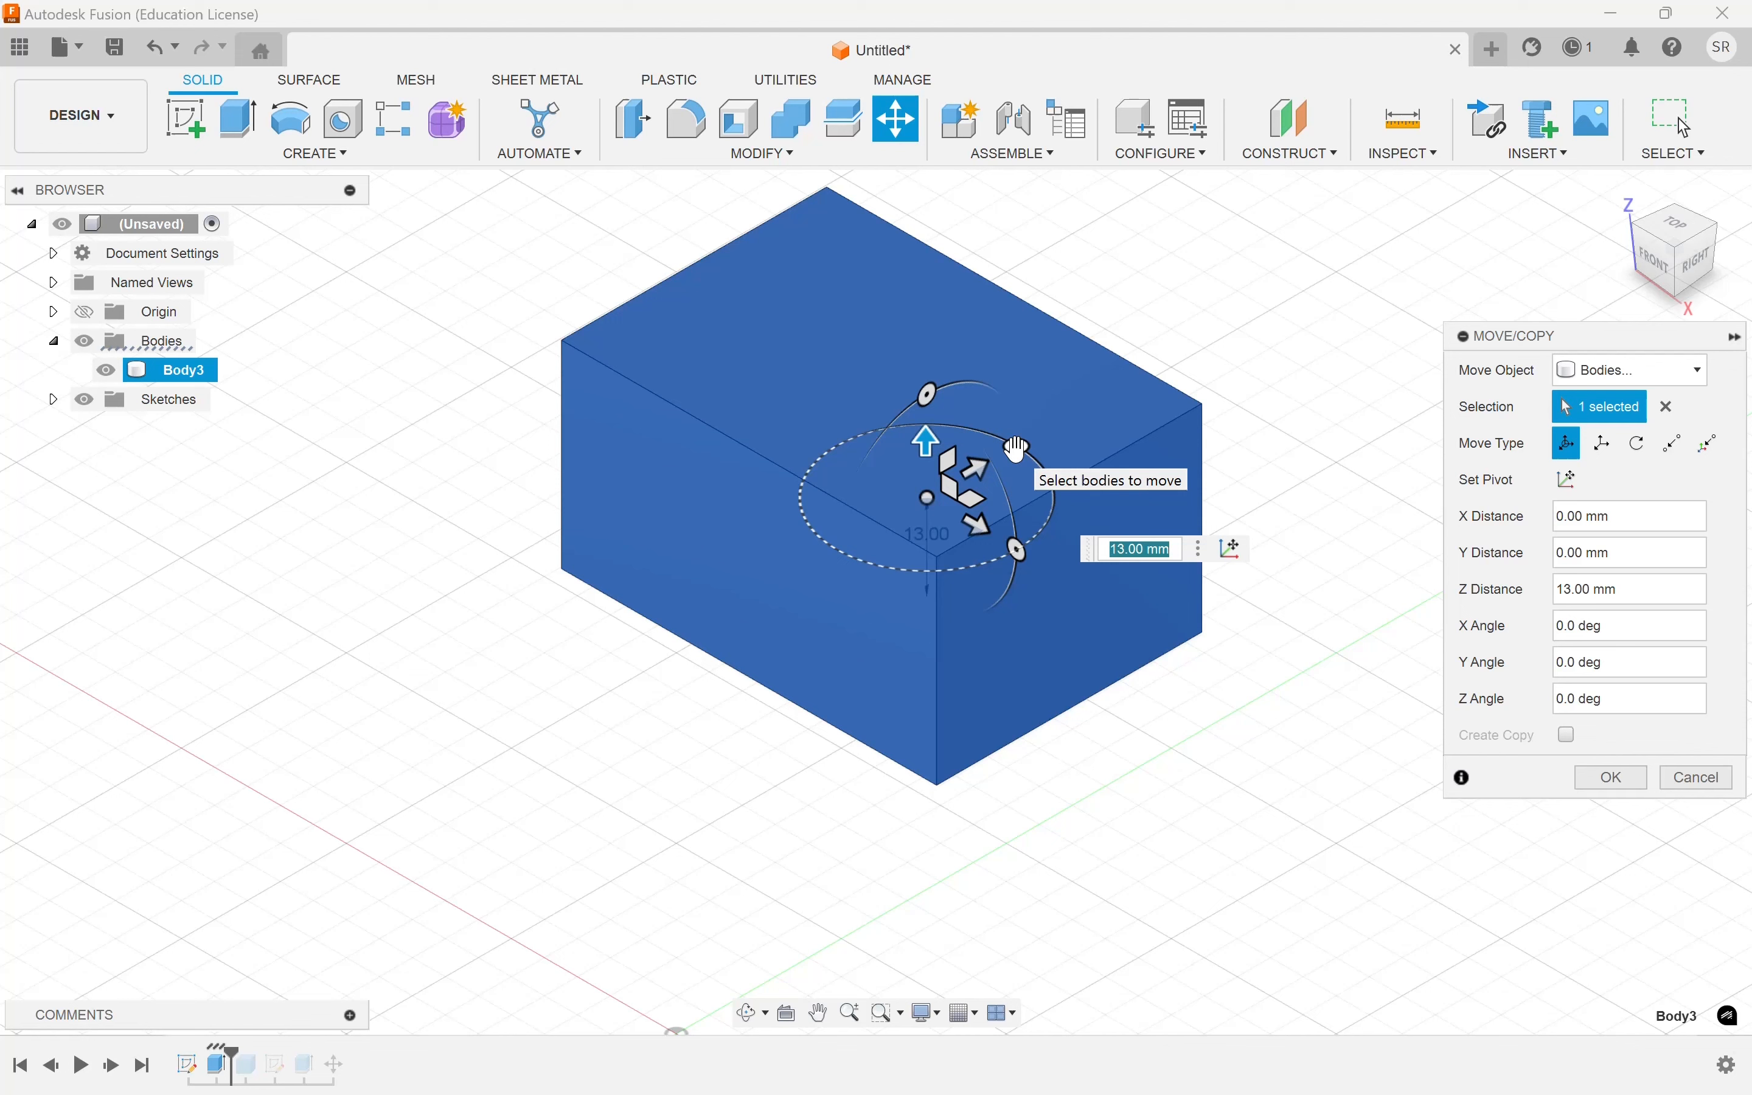
# - Rotate the box -20° about X, 5° about Z and -55° about Y, and cancel the whole move
pyautogui.click(929, 395)
pyautogui.moveTo(880, 455); pyautogui.dragTo(959, 384)
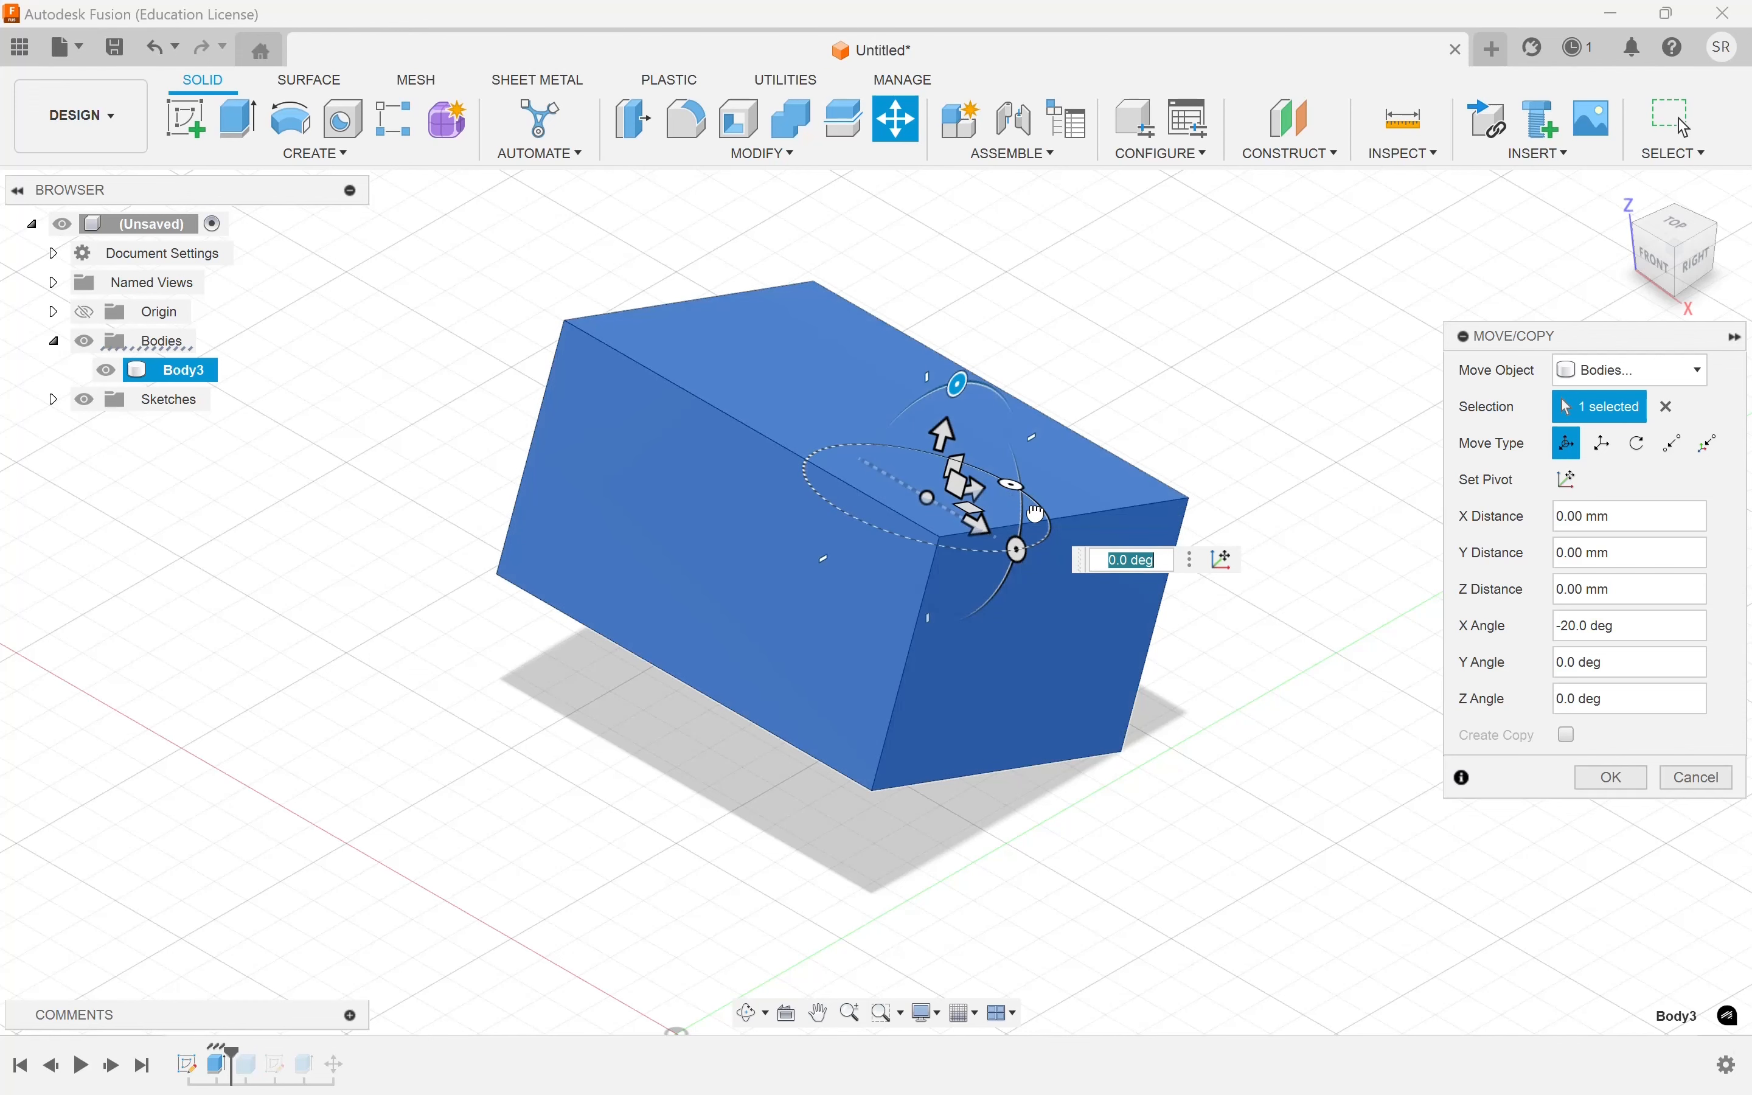
pyautogui.moveTo(1040, 532); pyautogui.dragTo(1001, 486)
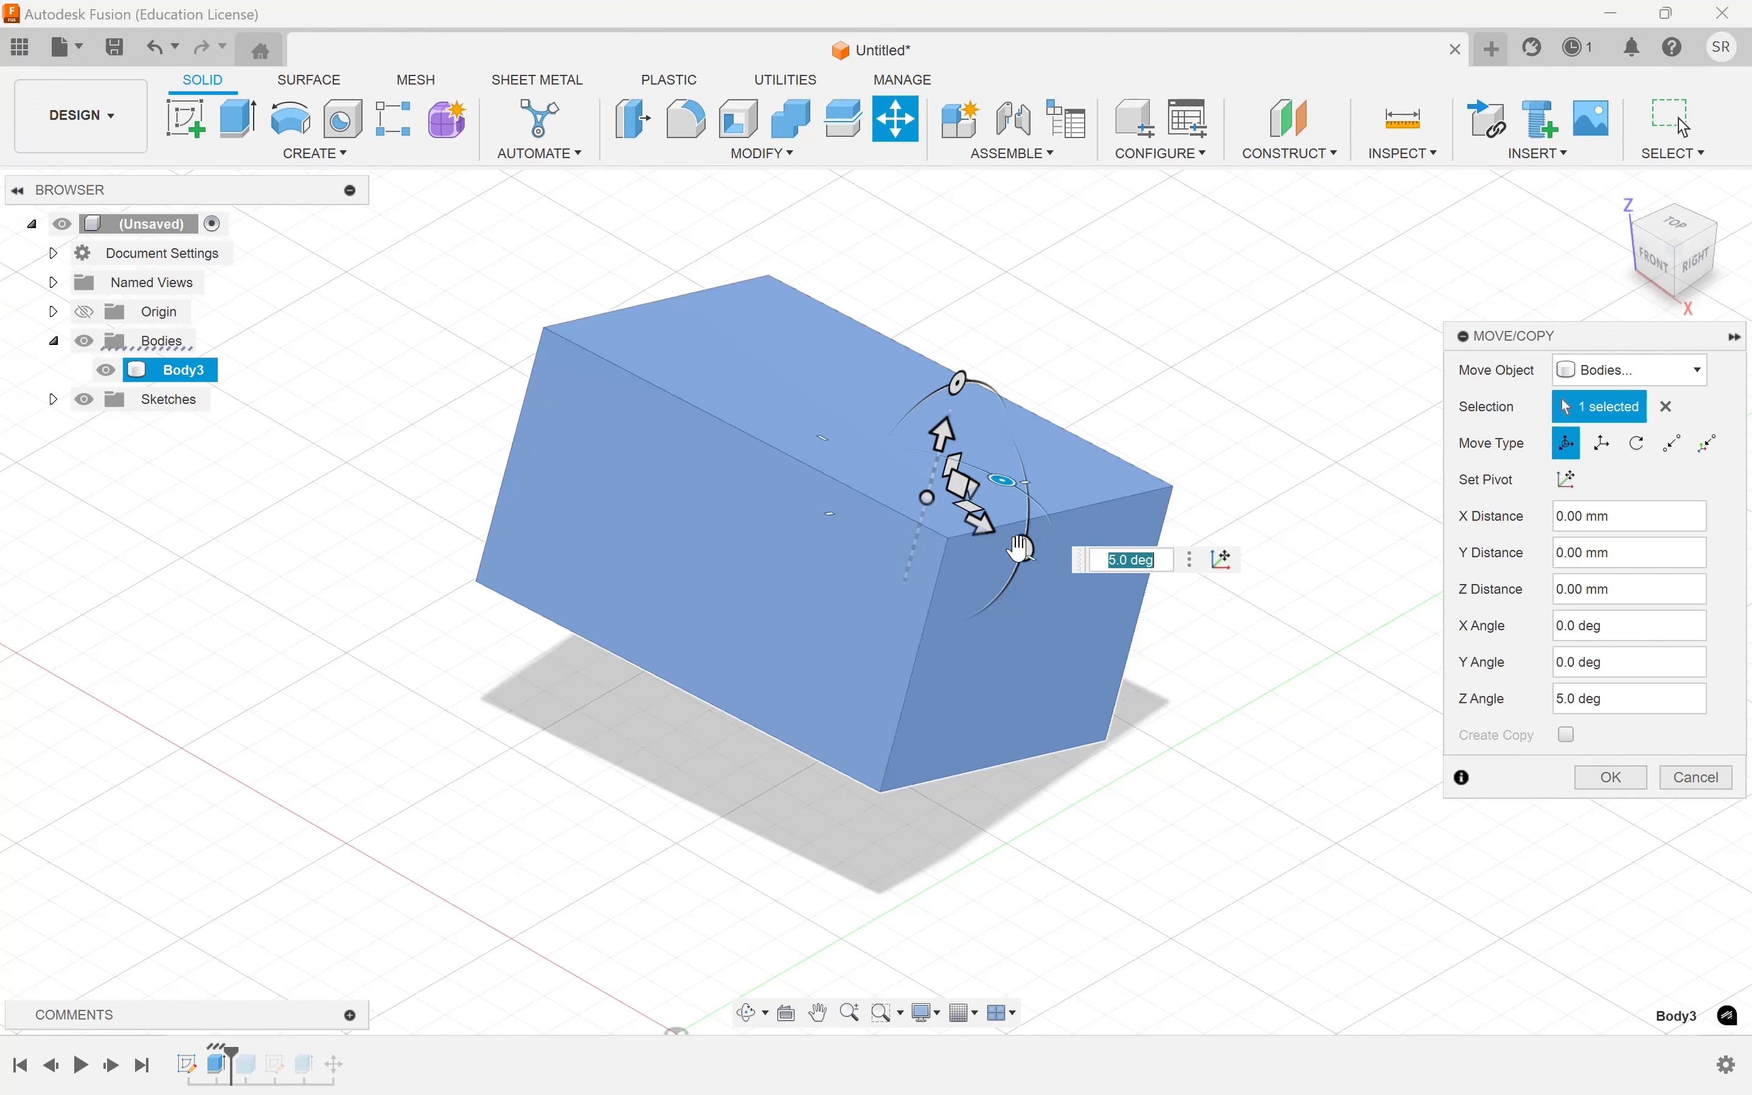
pyautogui.moveTo(986, 615); pyautogui.dragTo(1008, 437)
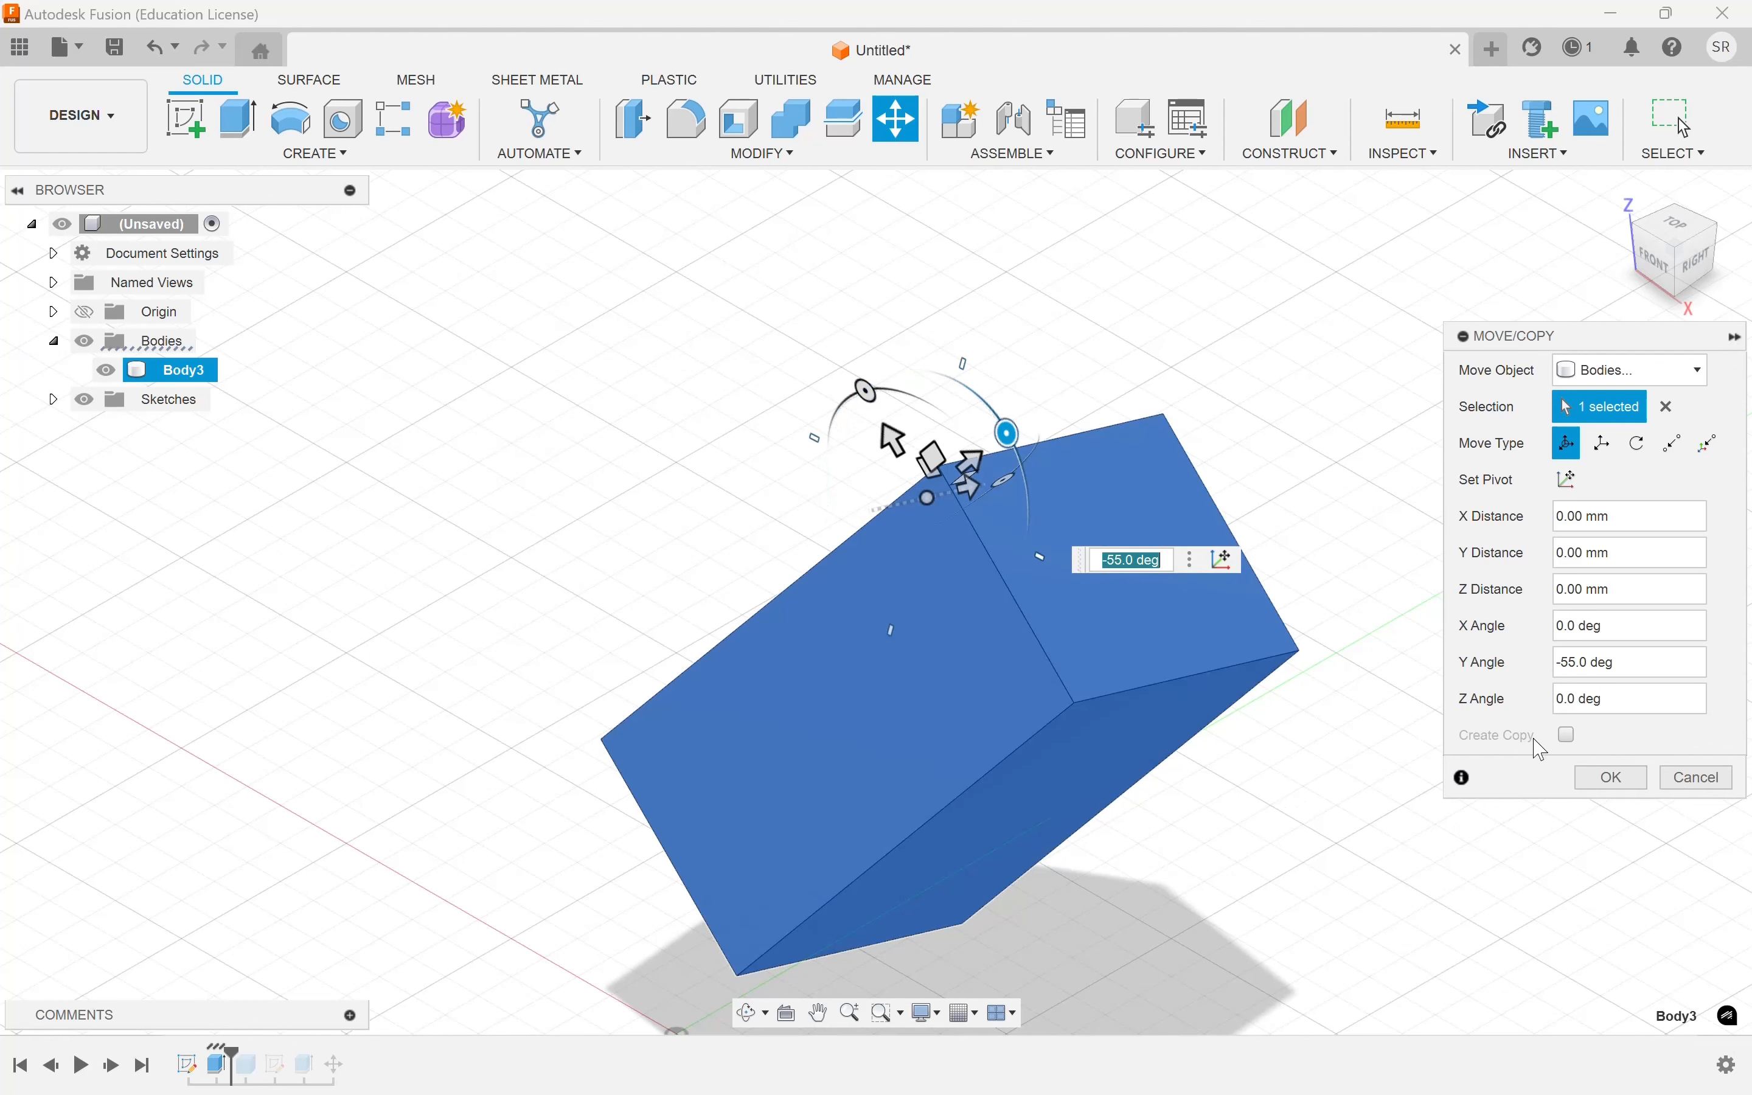
pyautogui.click(1687, 783)
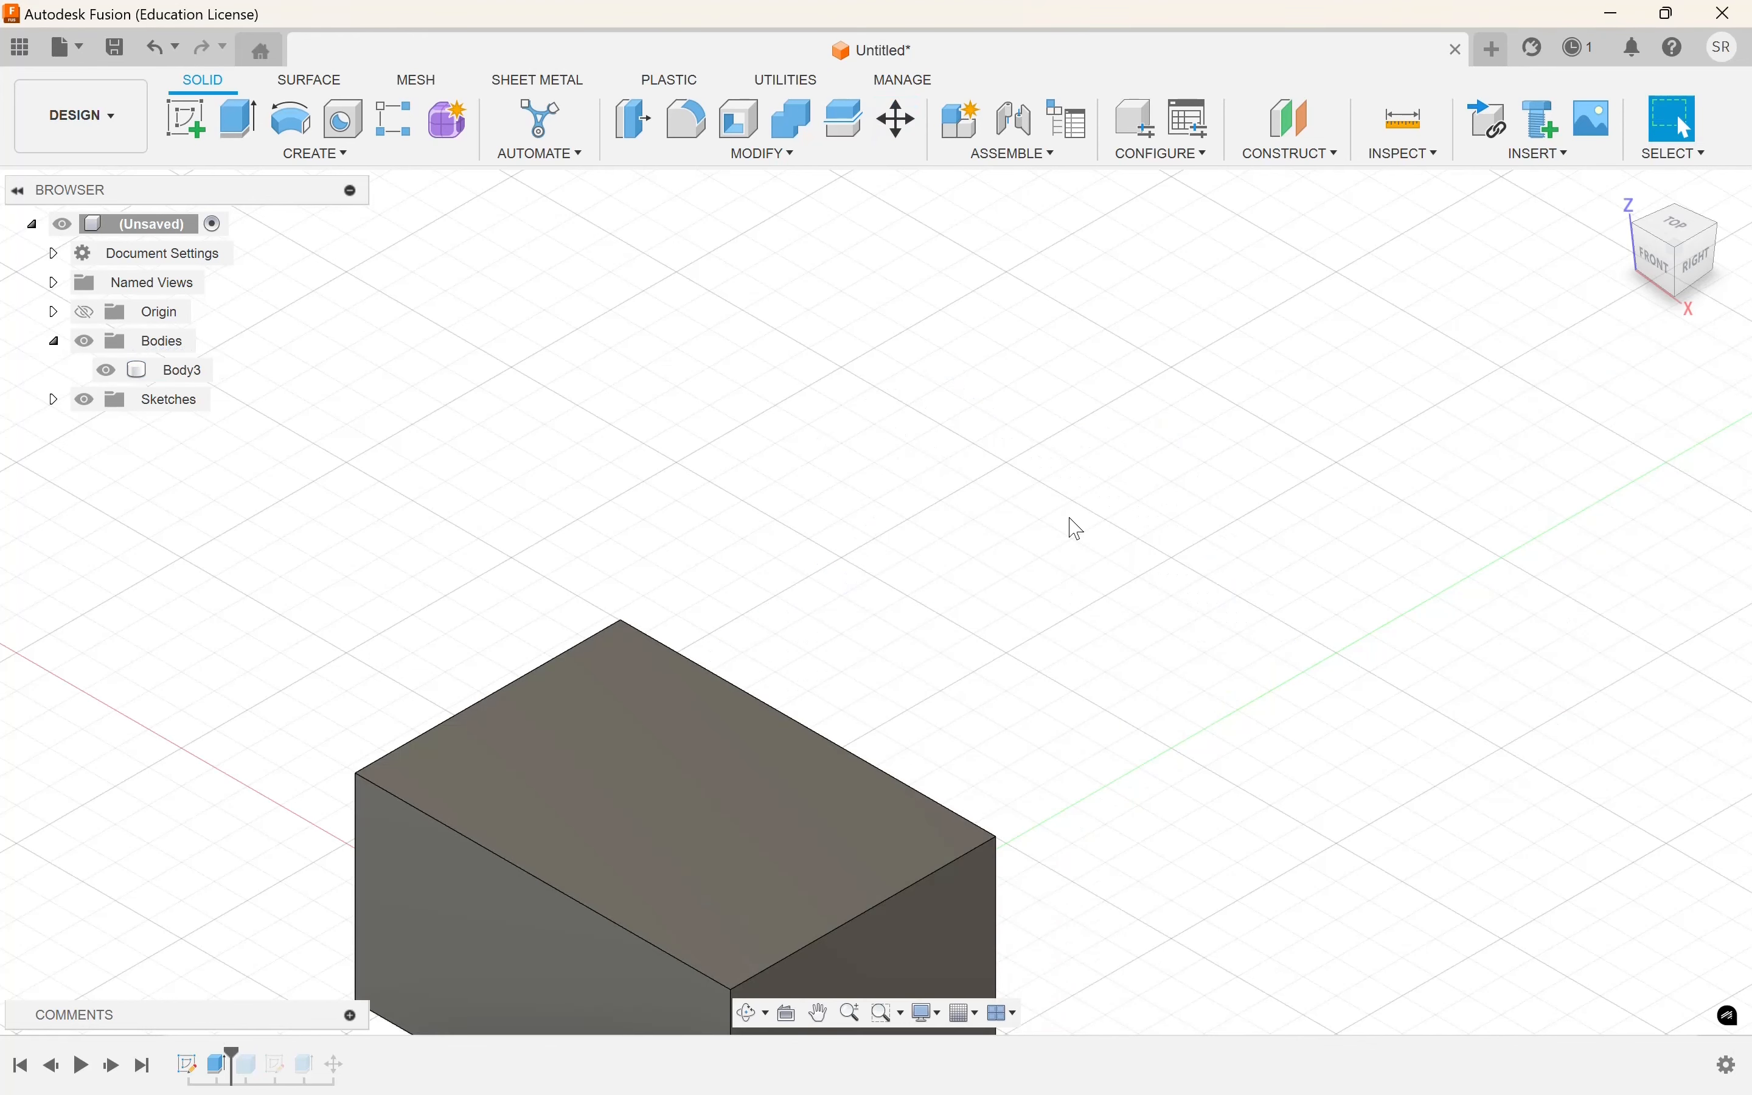
# - Create a copy of the box with Move/Copy, offset -60 mm along Y from the original
pyautogui.click(1629, 203)
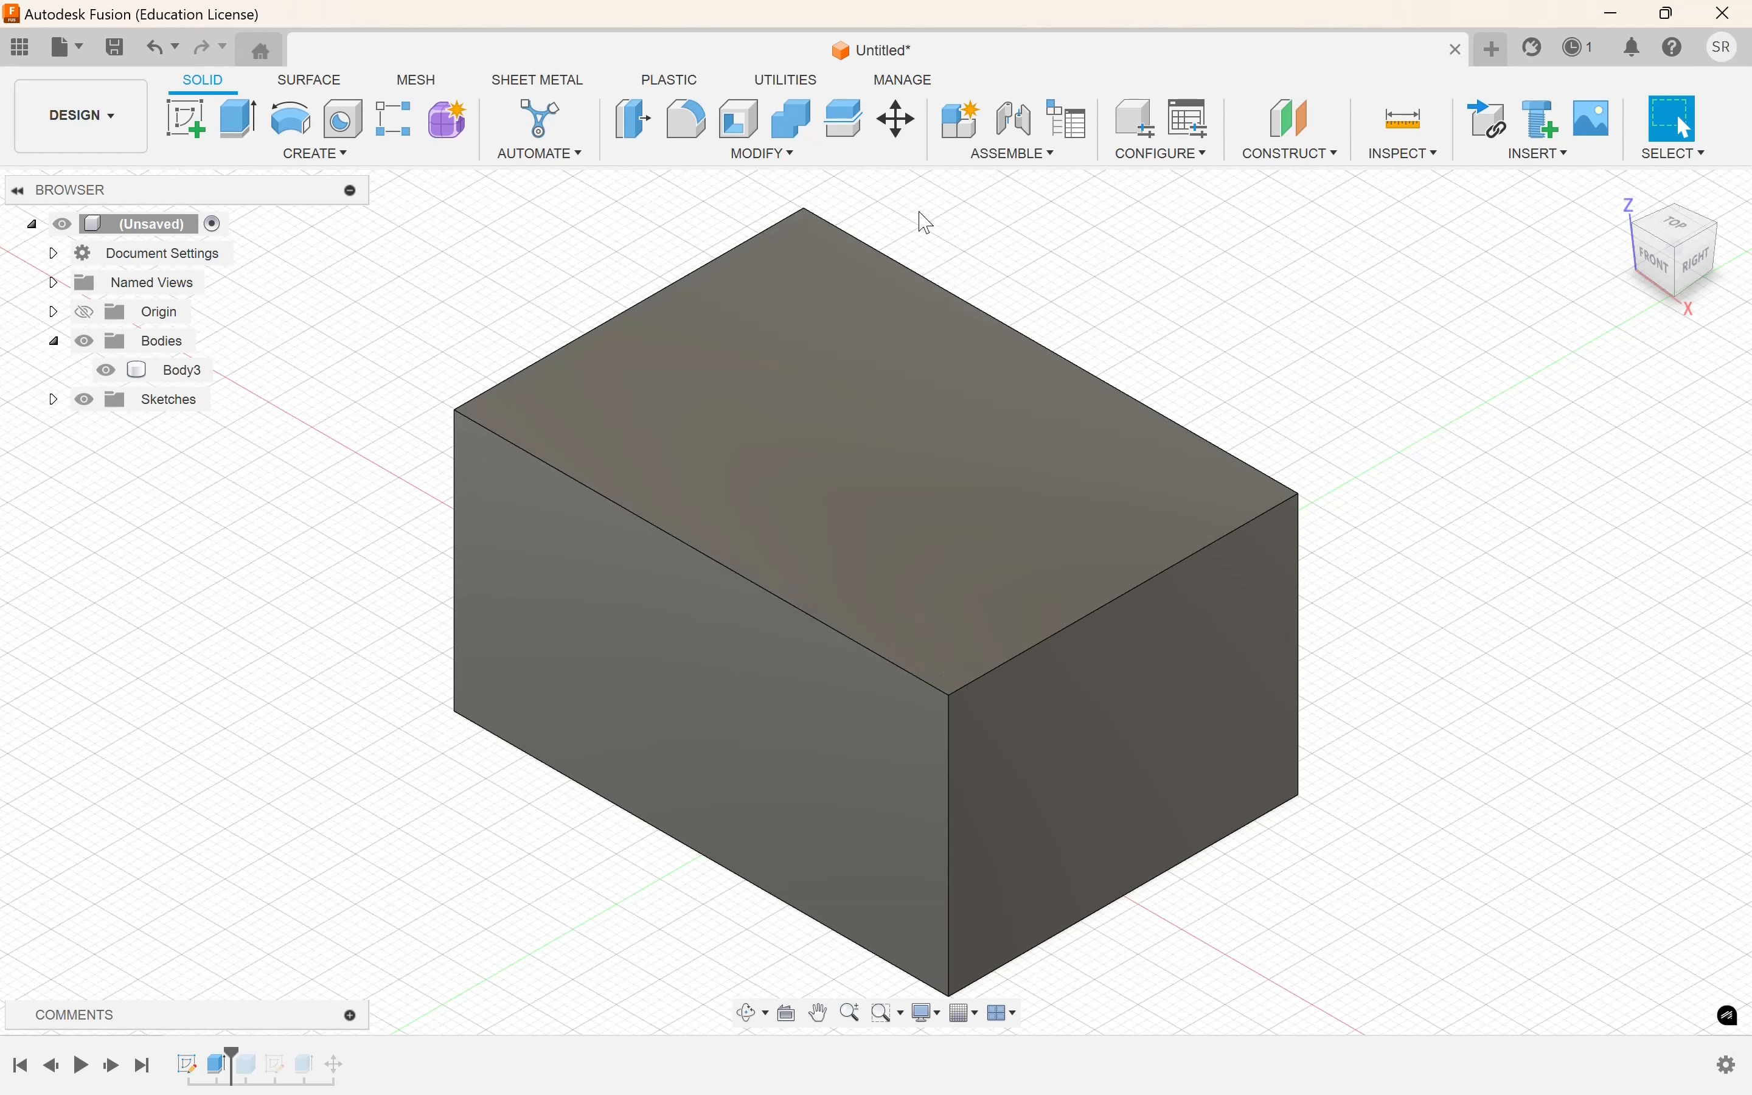
pyautogui.press('m')
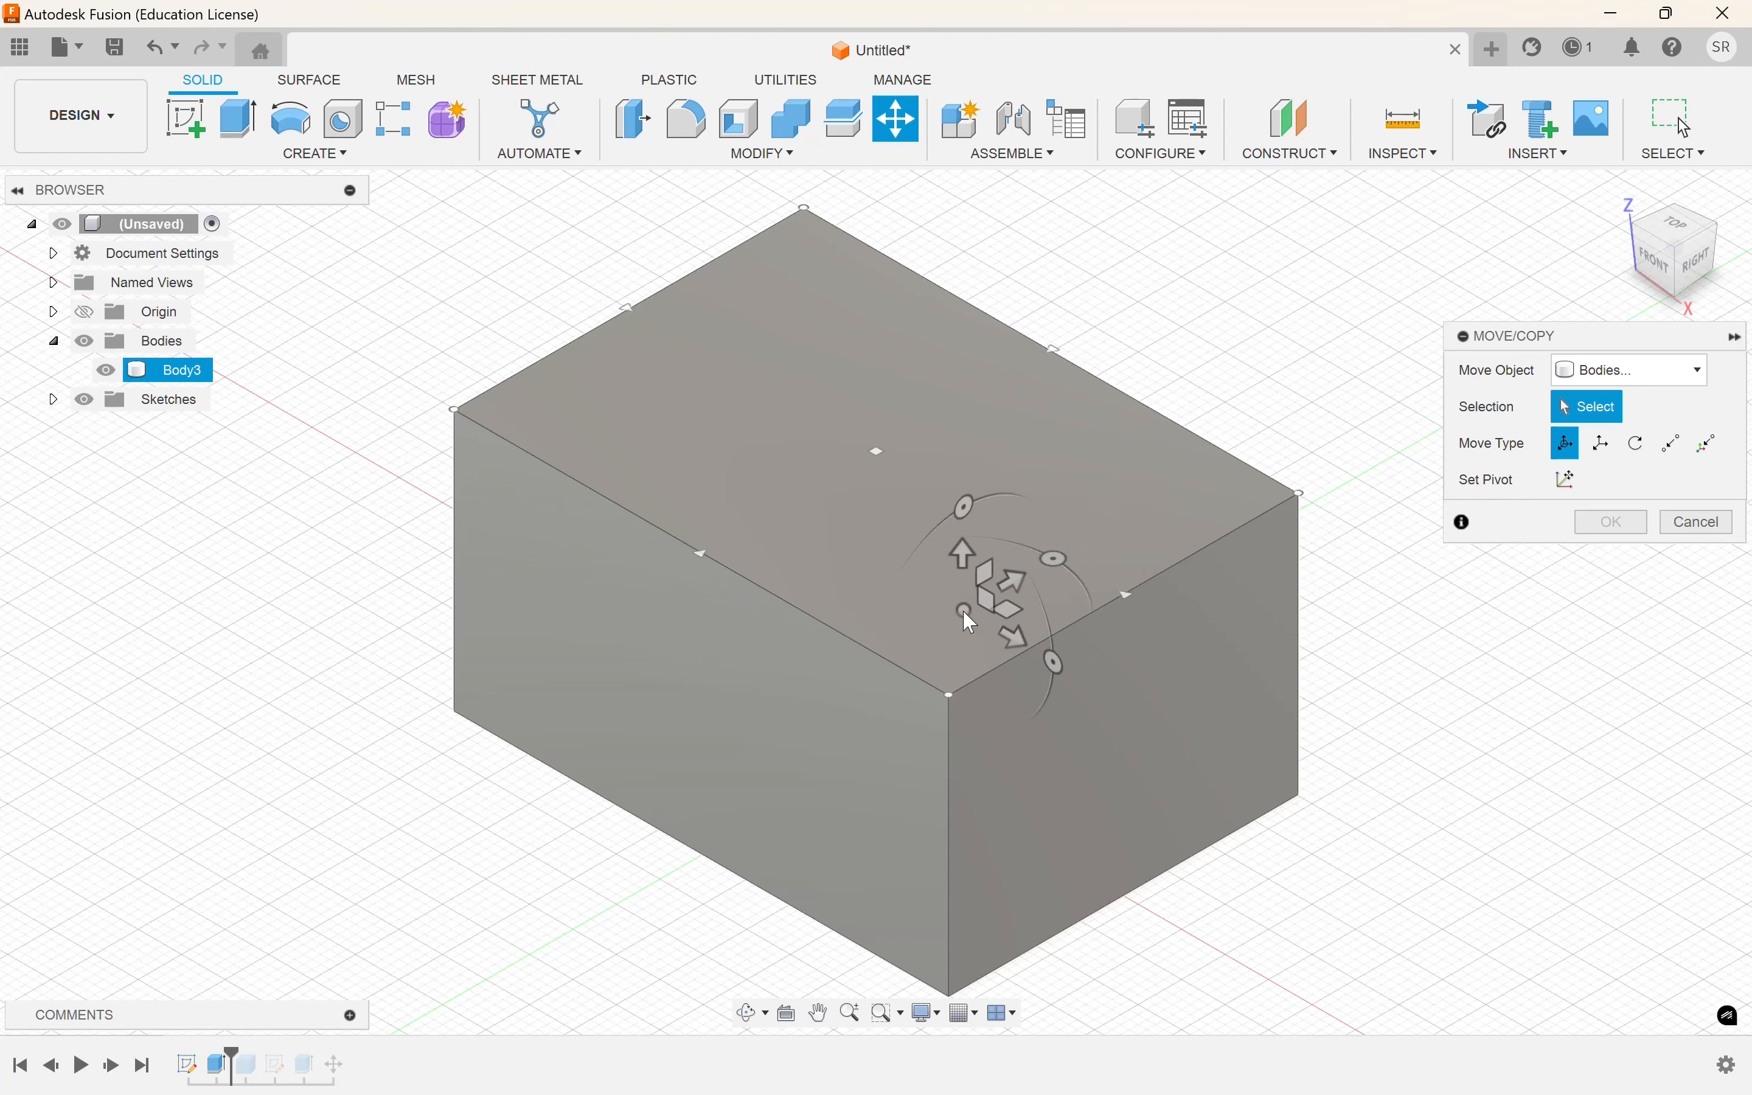
pyautogui.click(1235, 597)
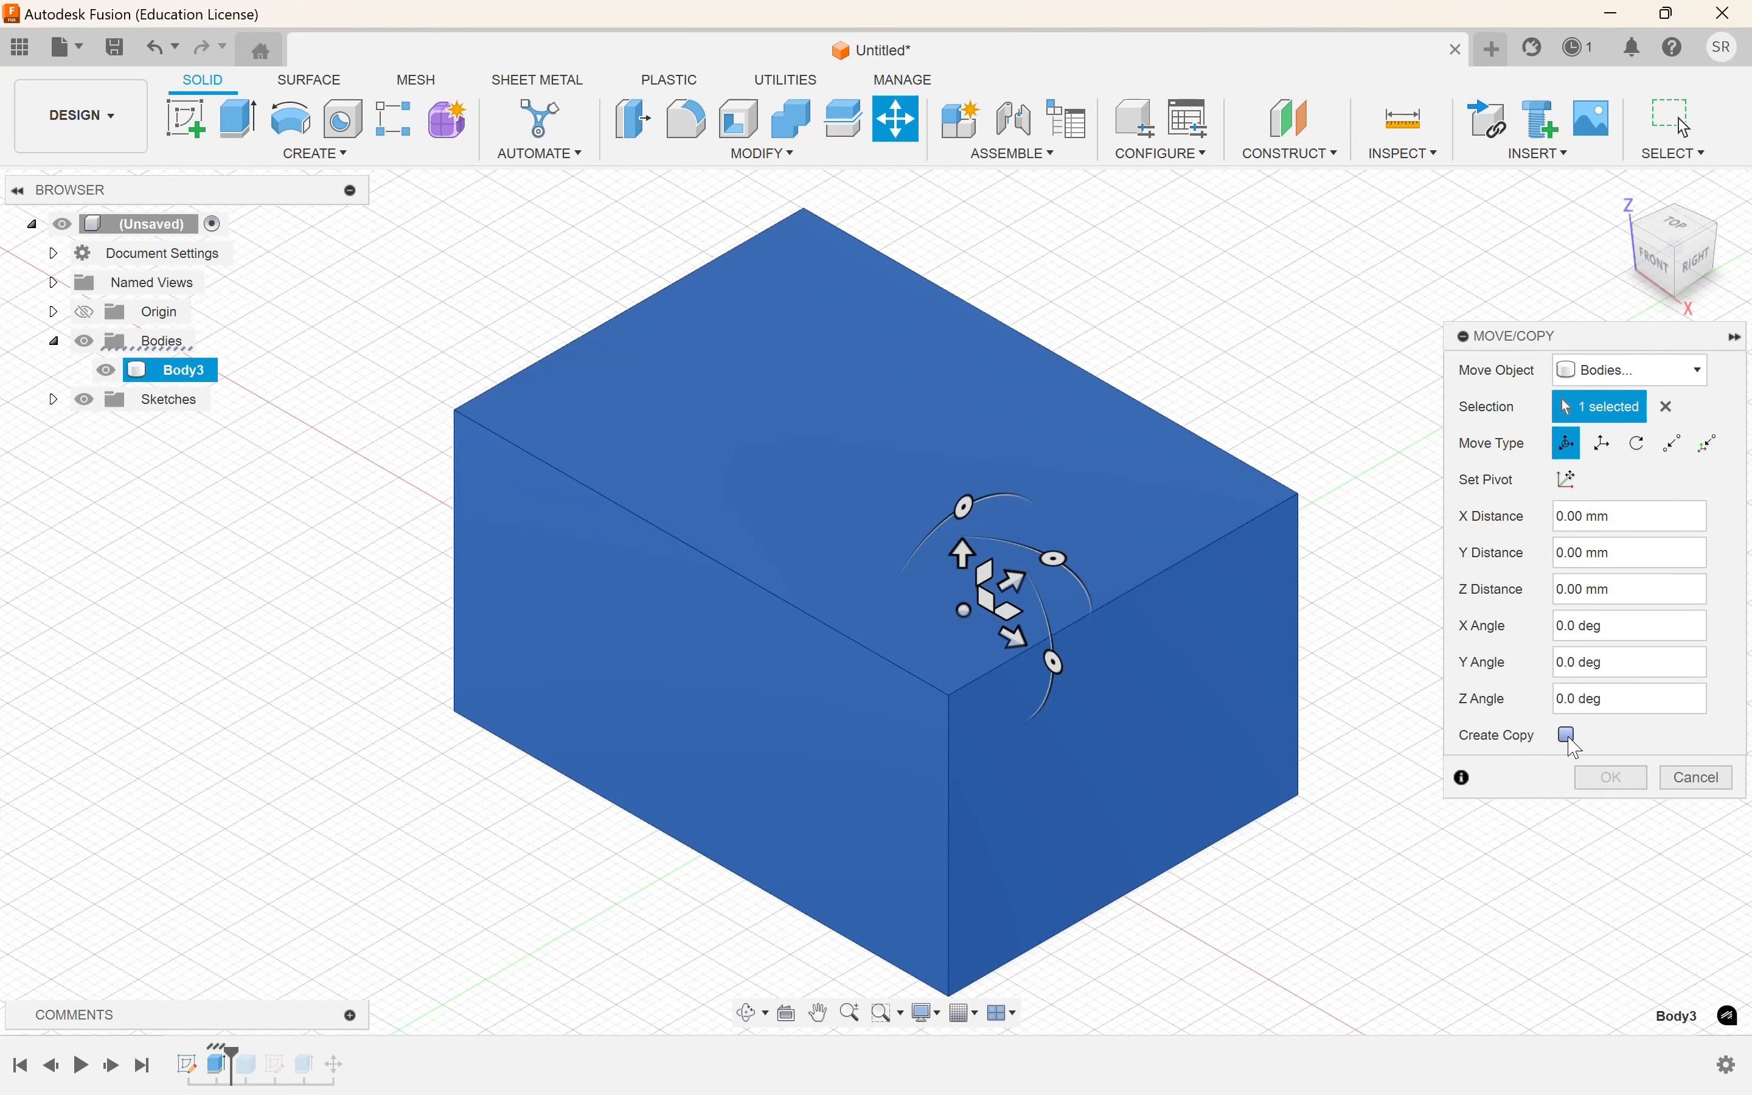
pyautogui.click(1570, 736)
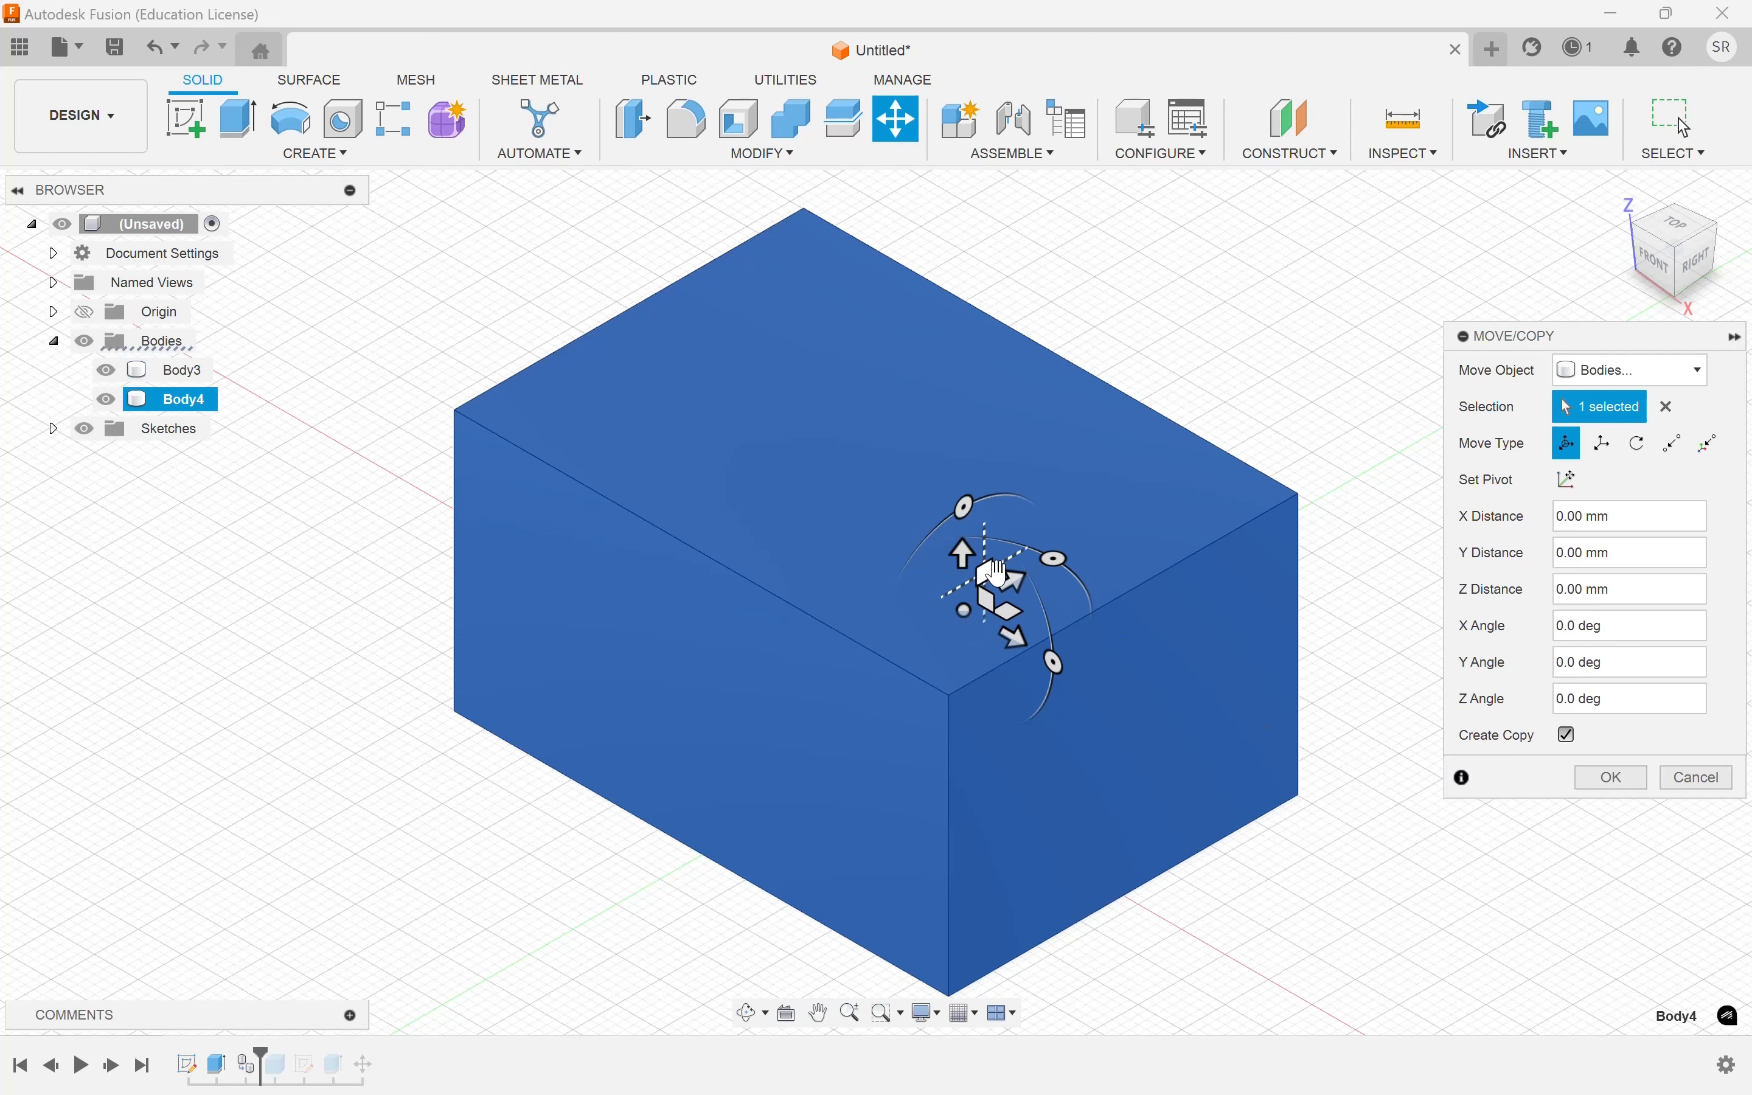
pyautogui.click(1015, 581)
pyautogui.moveTo(729, 632); pyautogui.dragTo(473, 755)
pyautogui.scroll(-6, 853, 608)
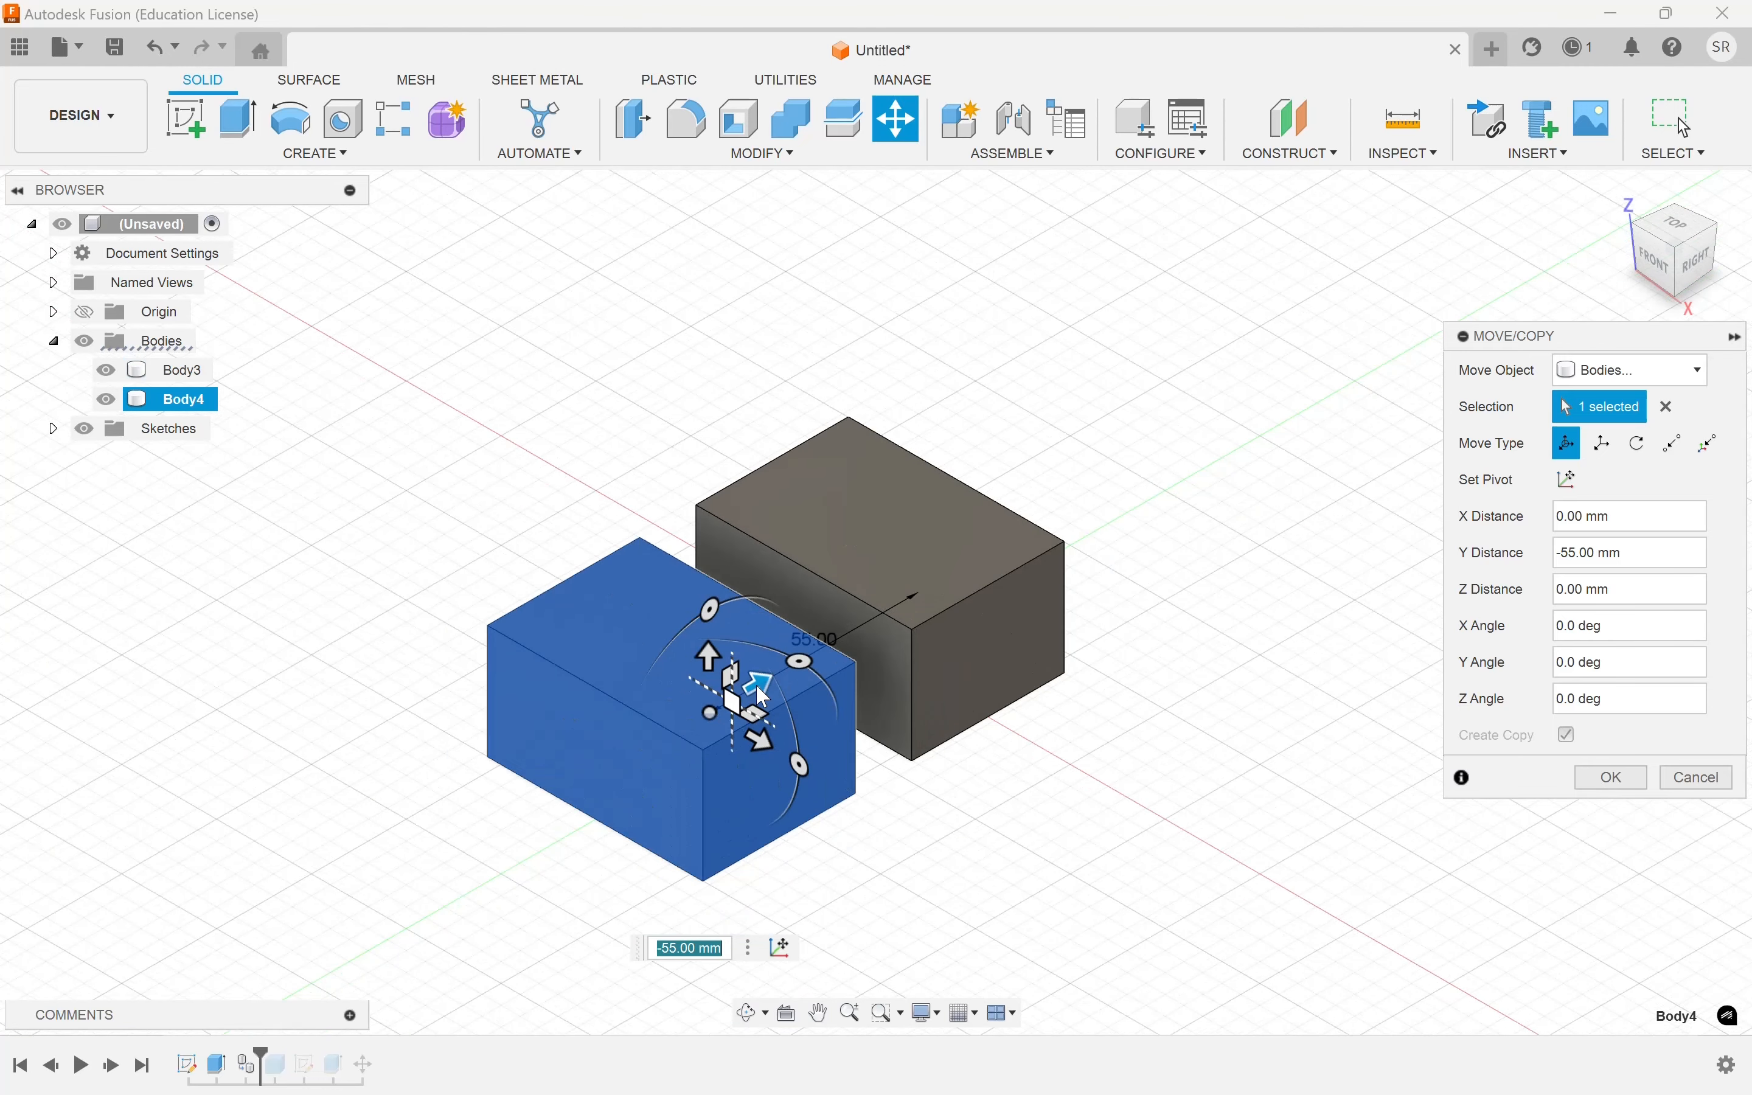
pyautogui.moveTo(757, 685); pyautogui.dragTo(737, 696)
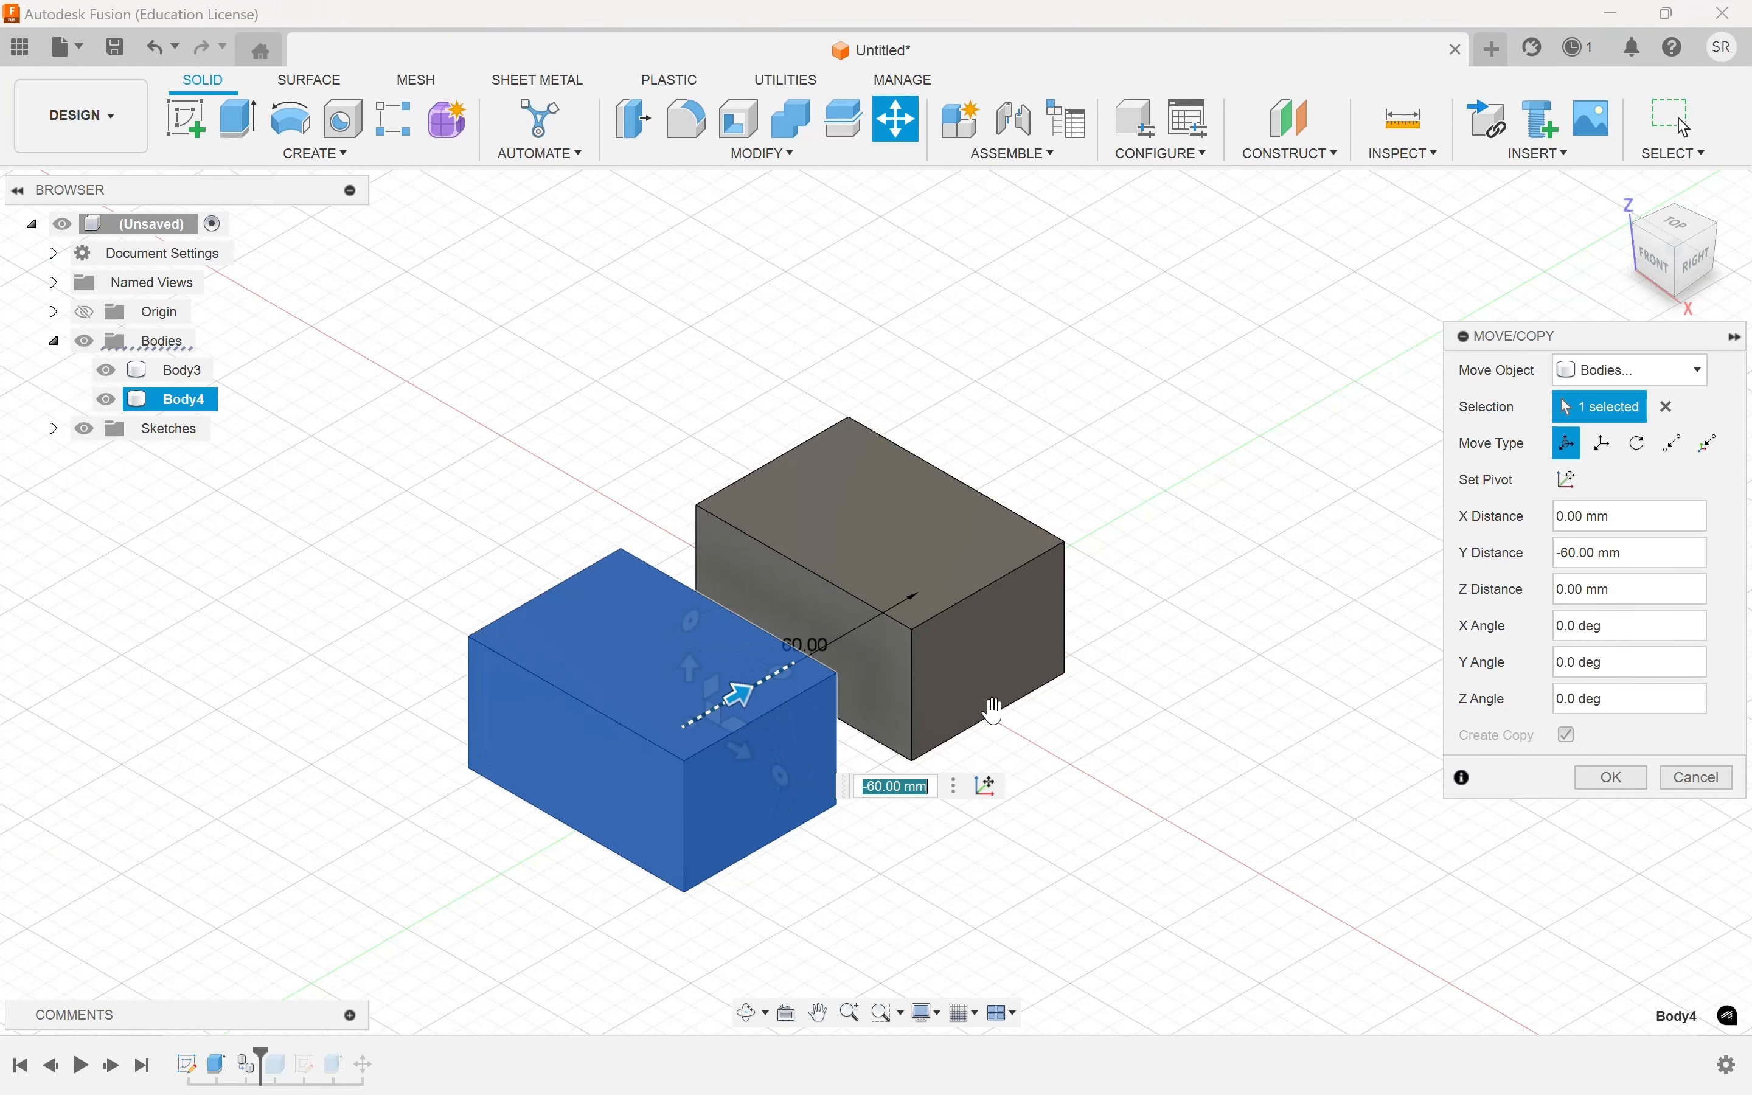
pyautogui.click(1609, 781)
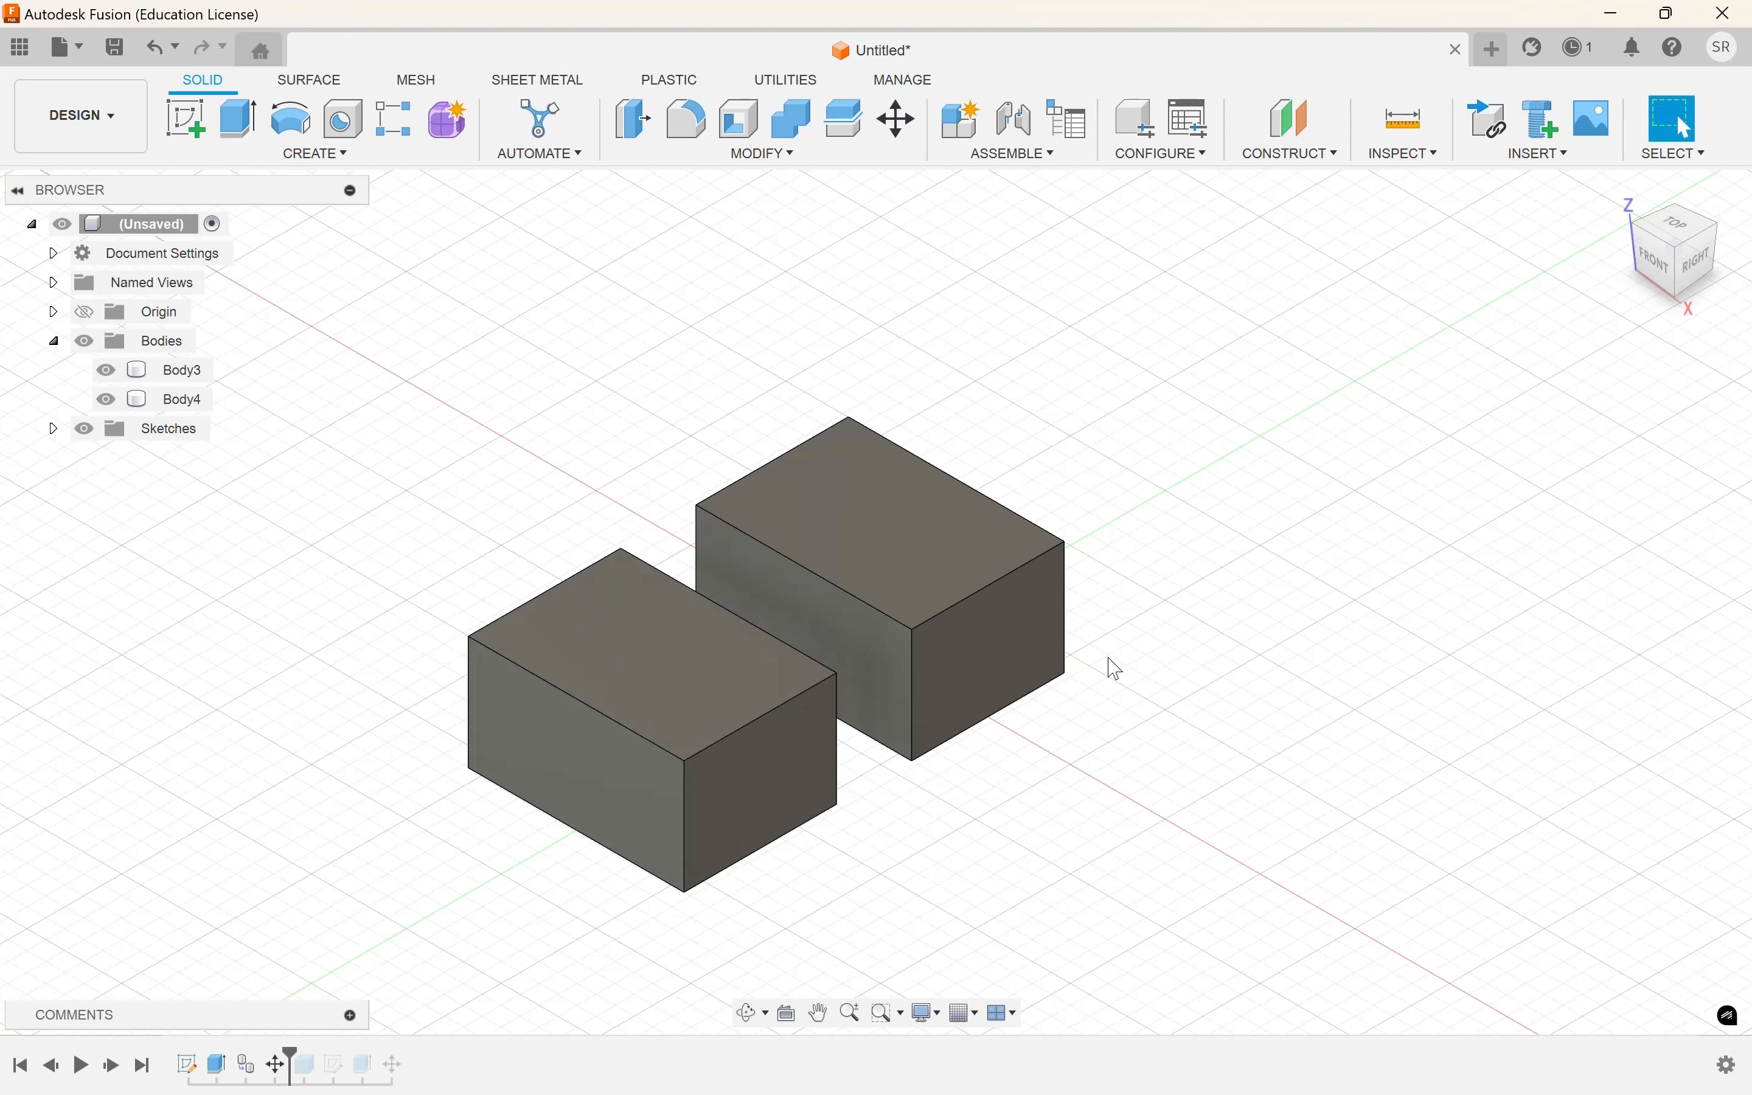
# - Try moving both boxes together 95 mm along Y without creating a copy, and cancel the move
pyautogui.press('m')
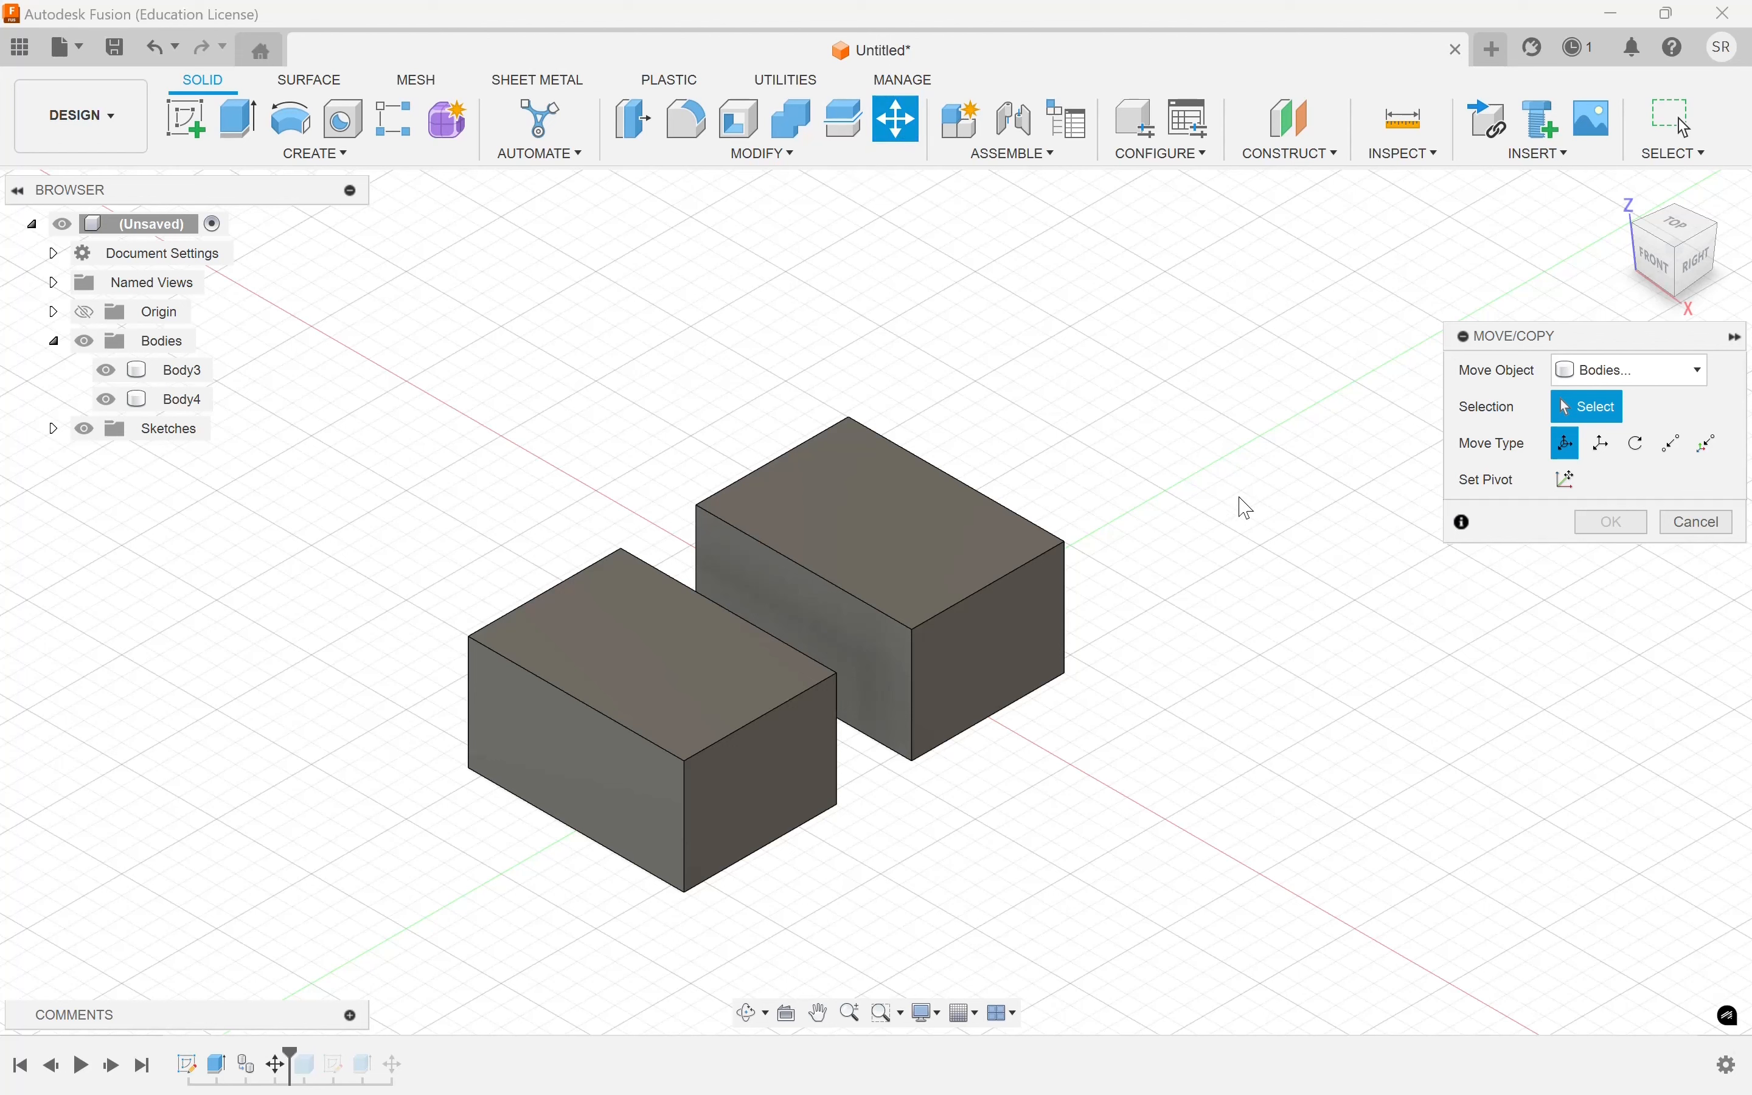
pyautogui.click(949, 493)
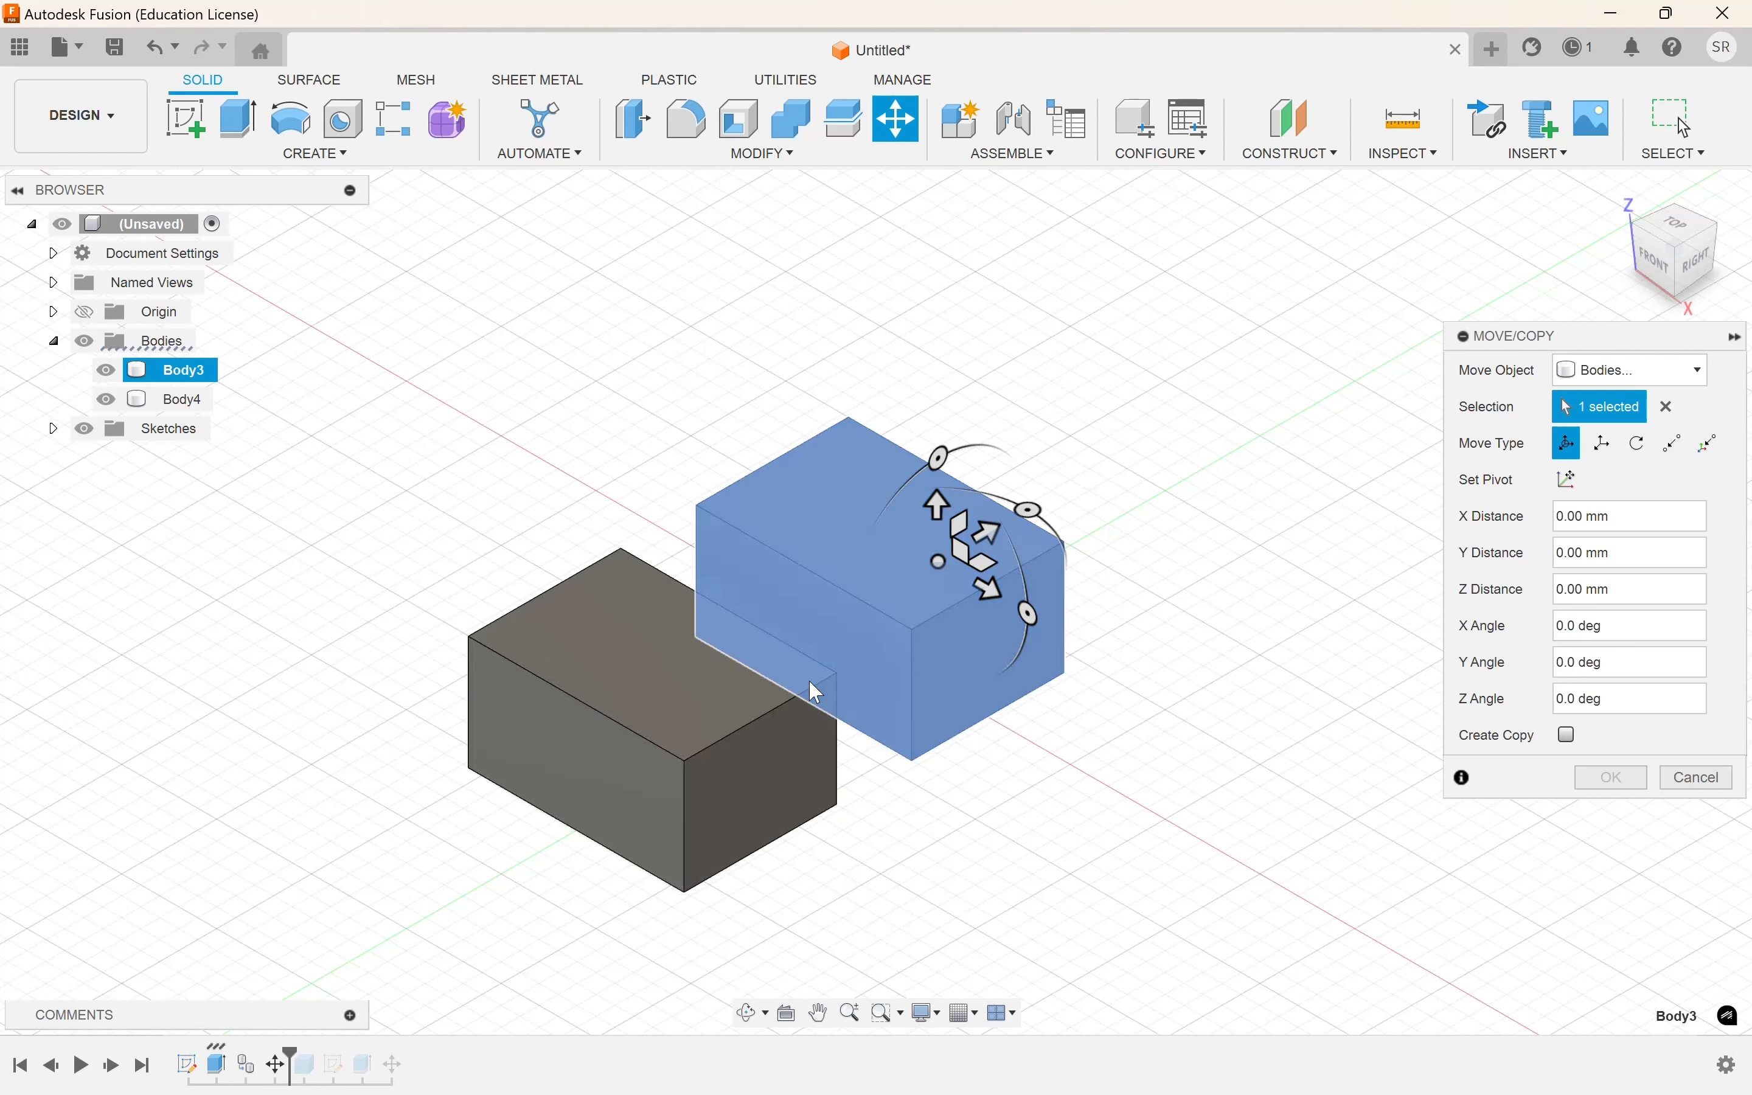
pyautogui.click(702, 722)
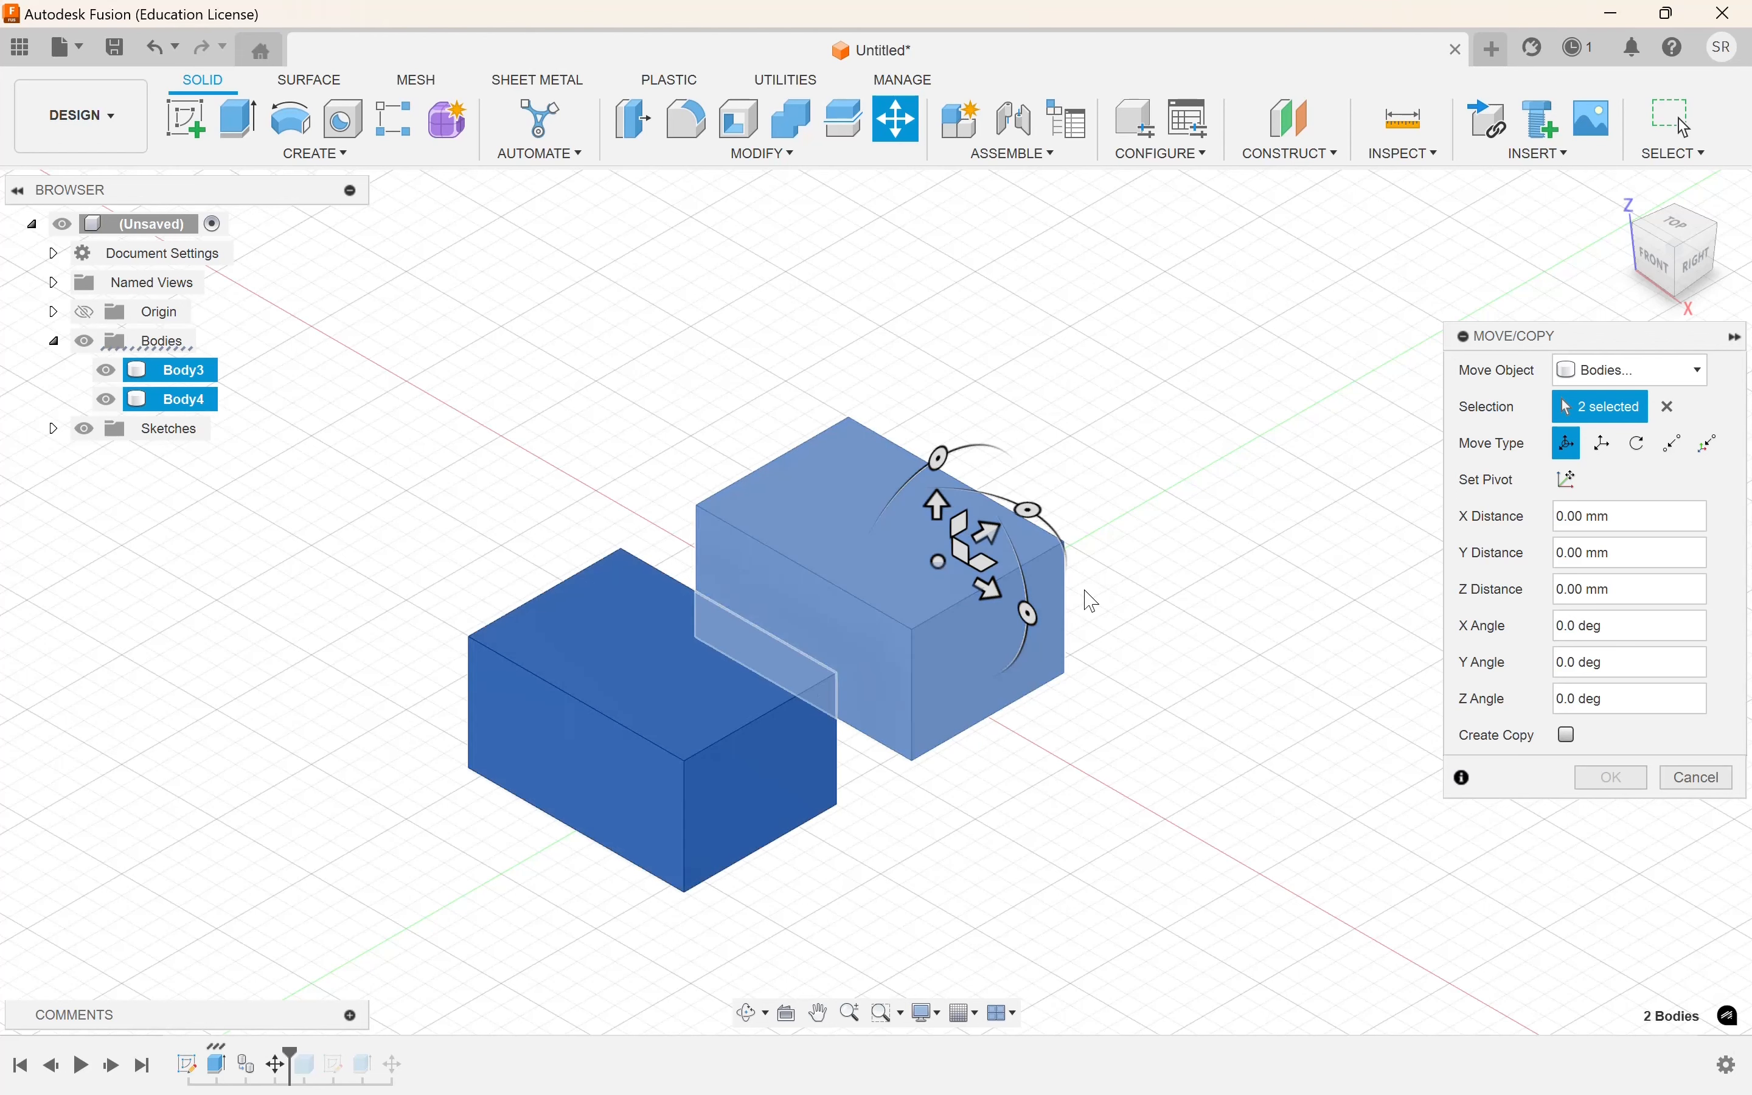
pyautogui.moveTo(959, 543); pyautogui.dragTo(1335, 330)
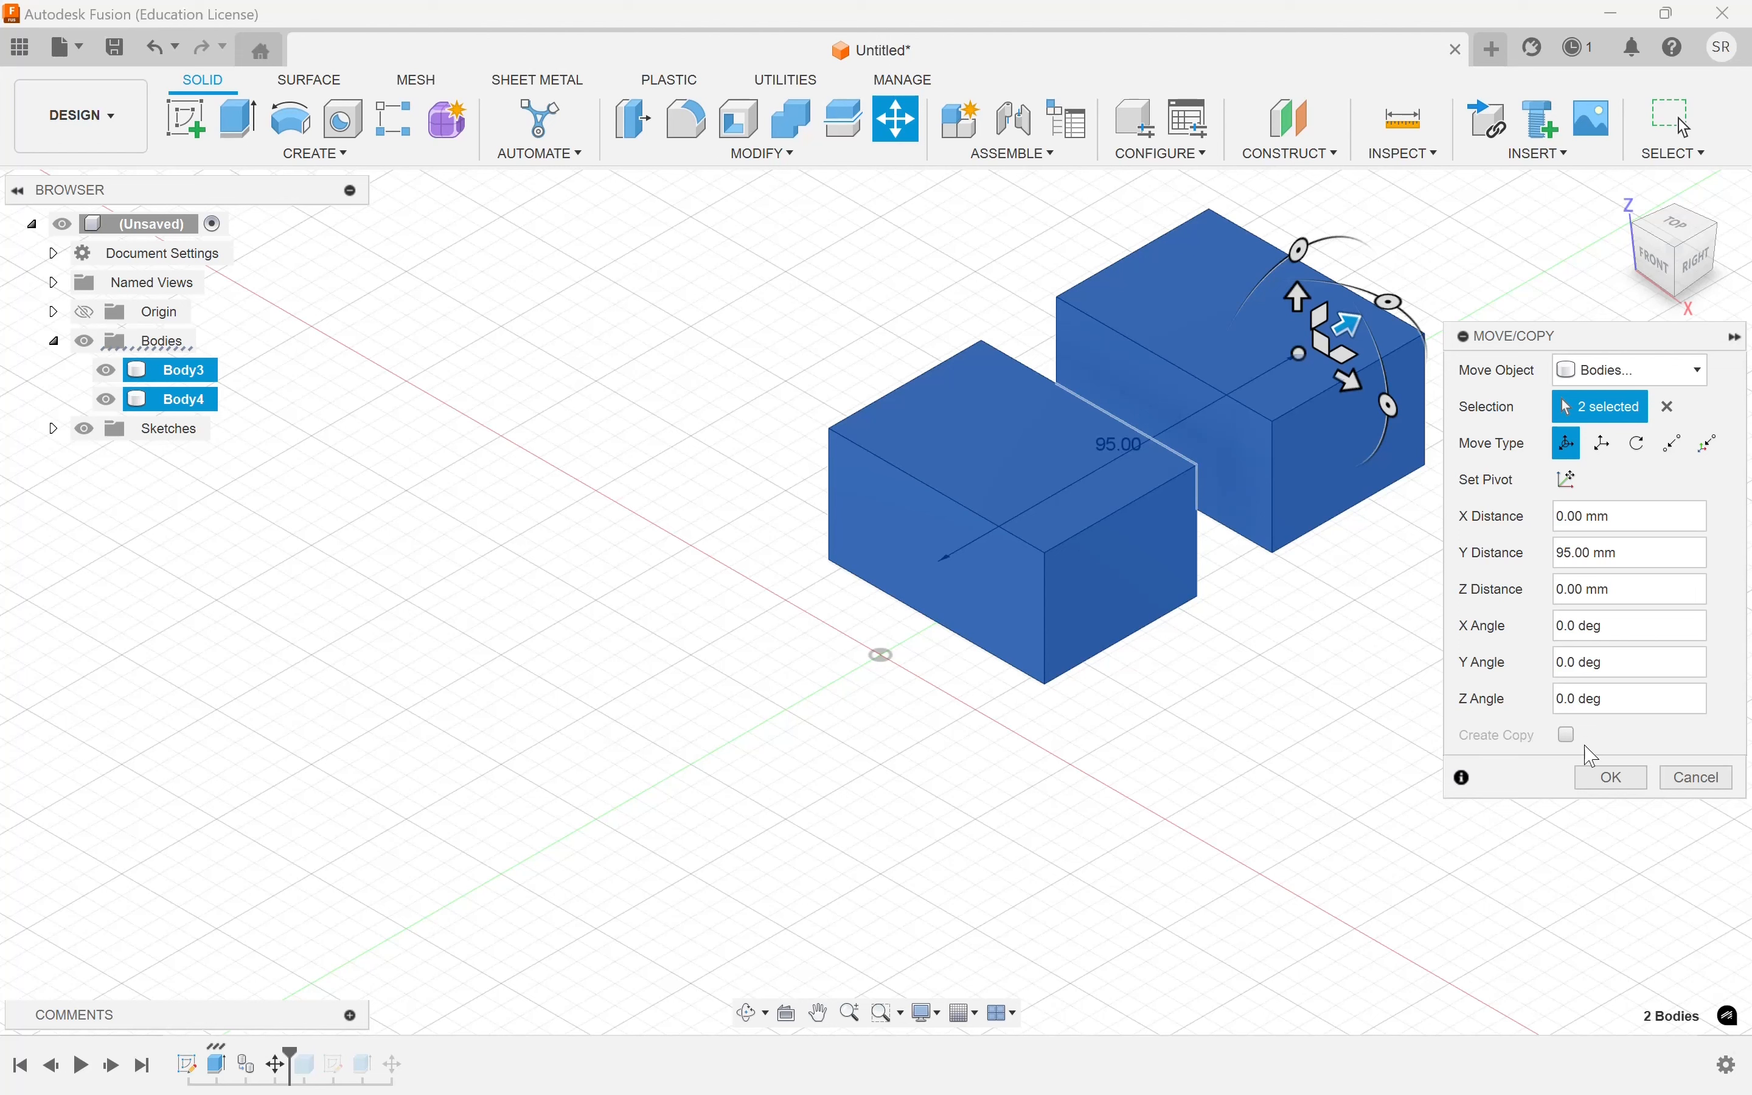
pyautogui.click(1695, 778)
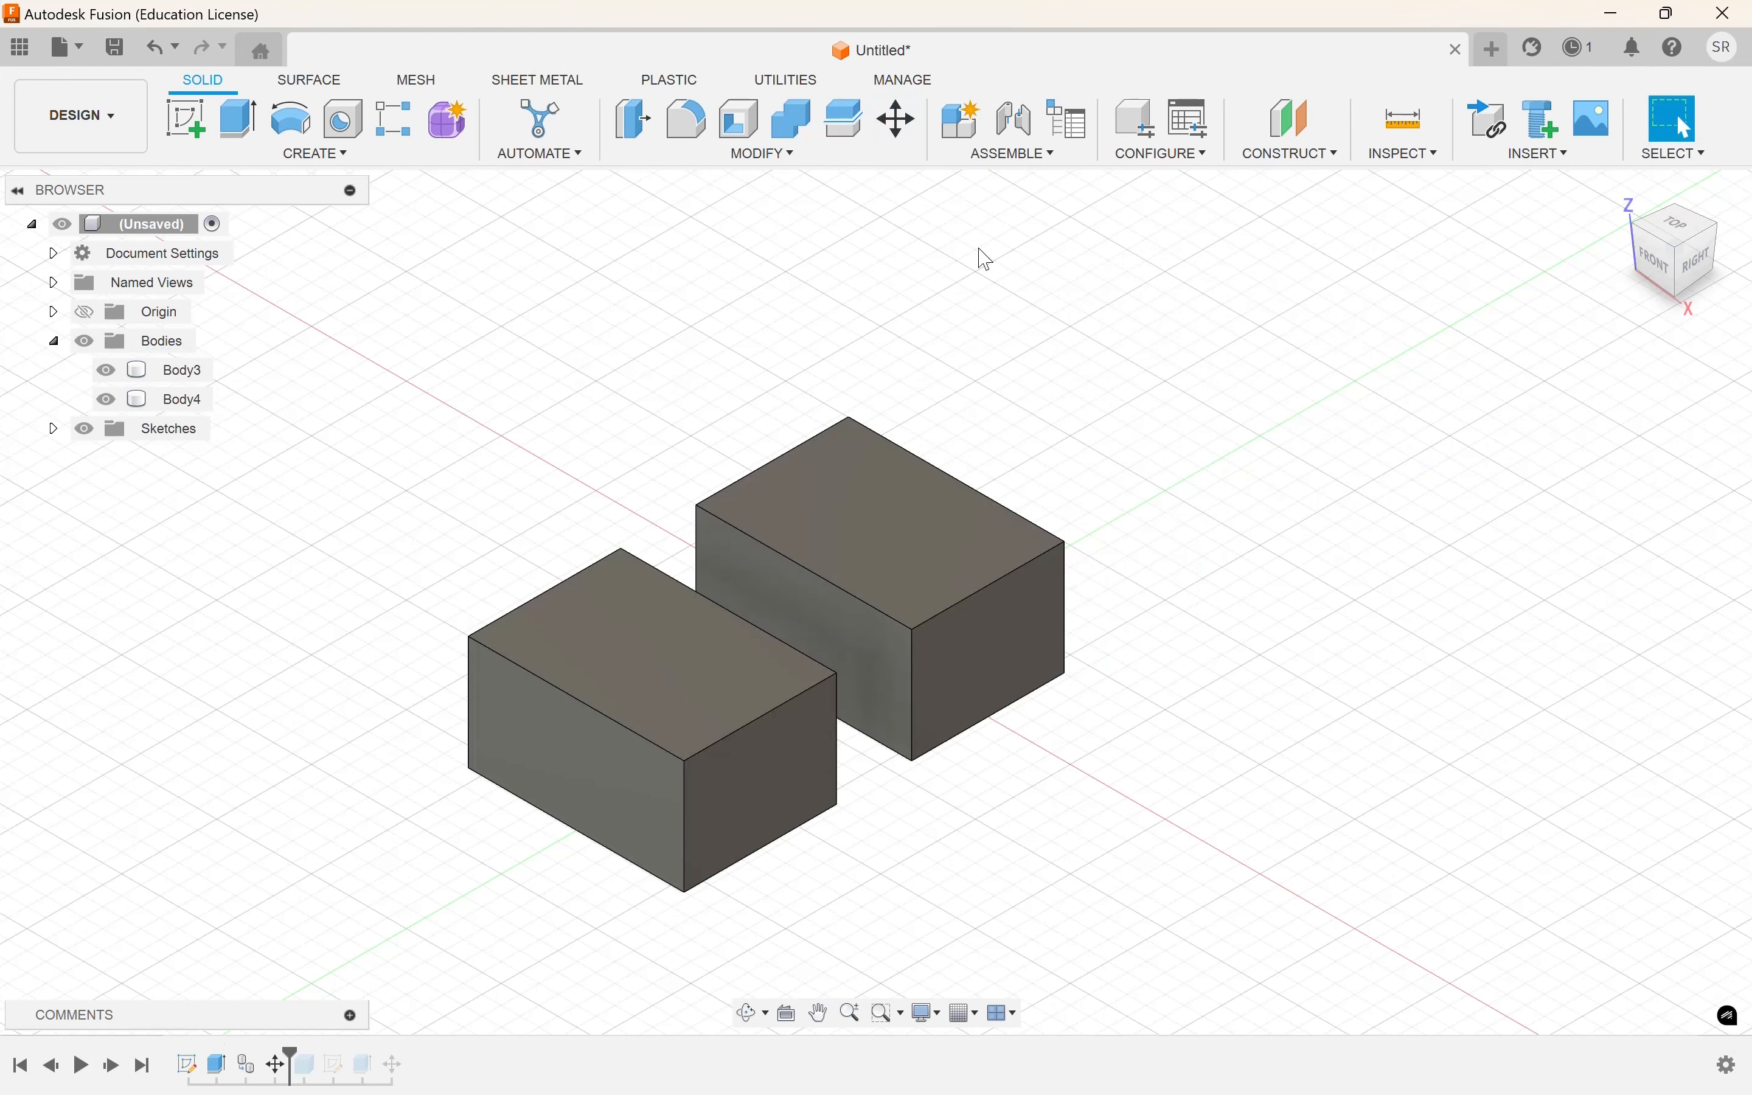
pyautogui.press('j')
pyautogui.click(1139, 418)
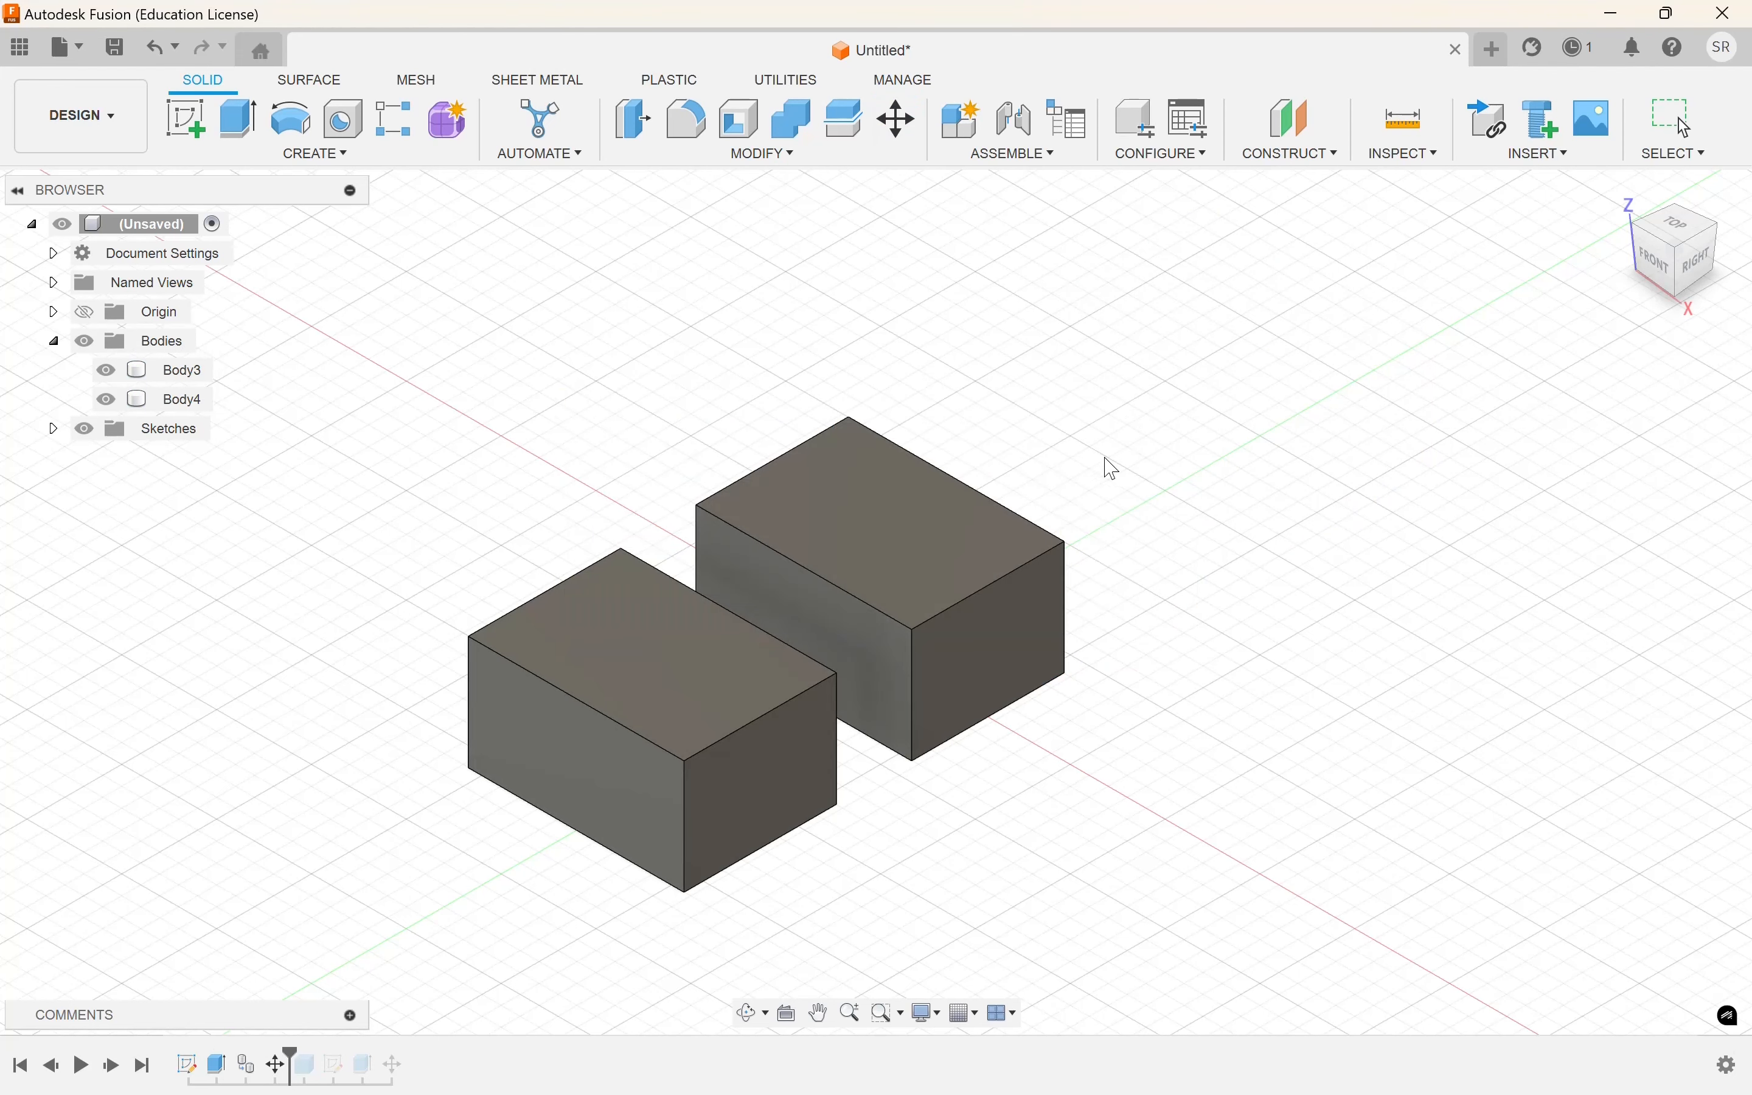
# - Create copies of both boxes together with Move/Copy, offset 130 mm along Y
pyautogui.press('m')
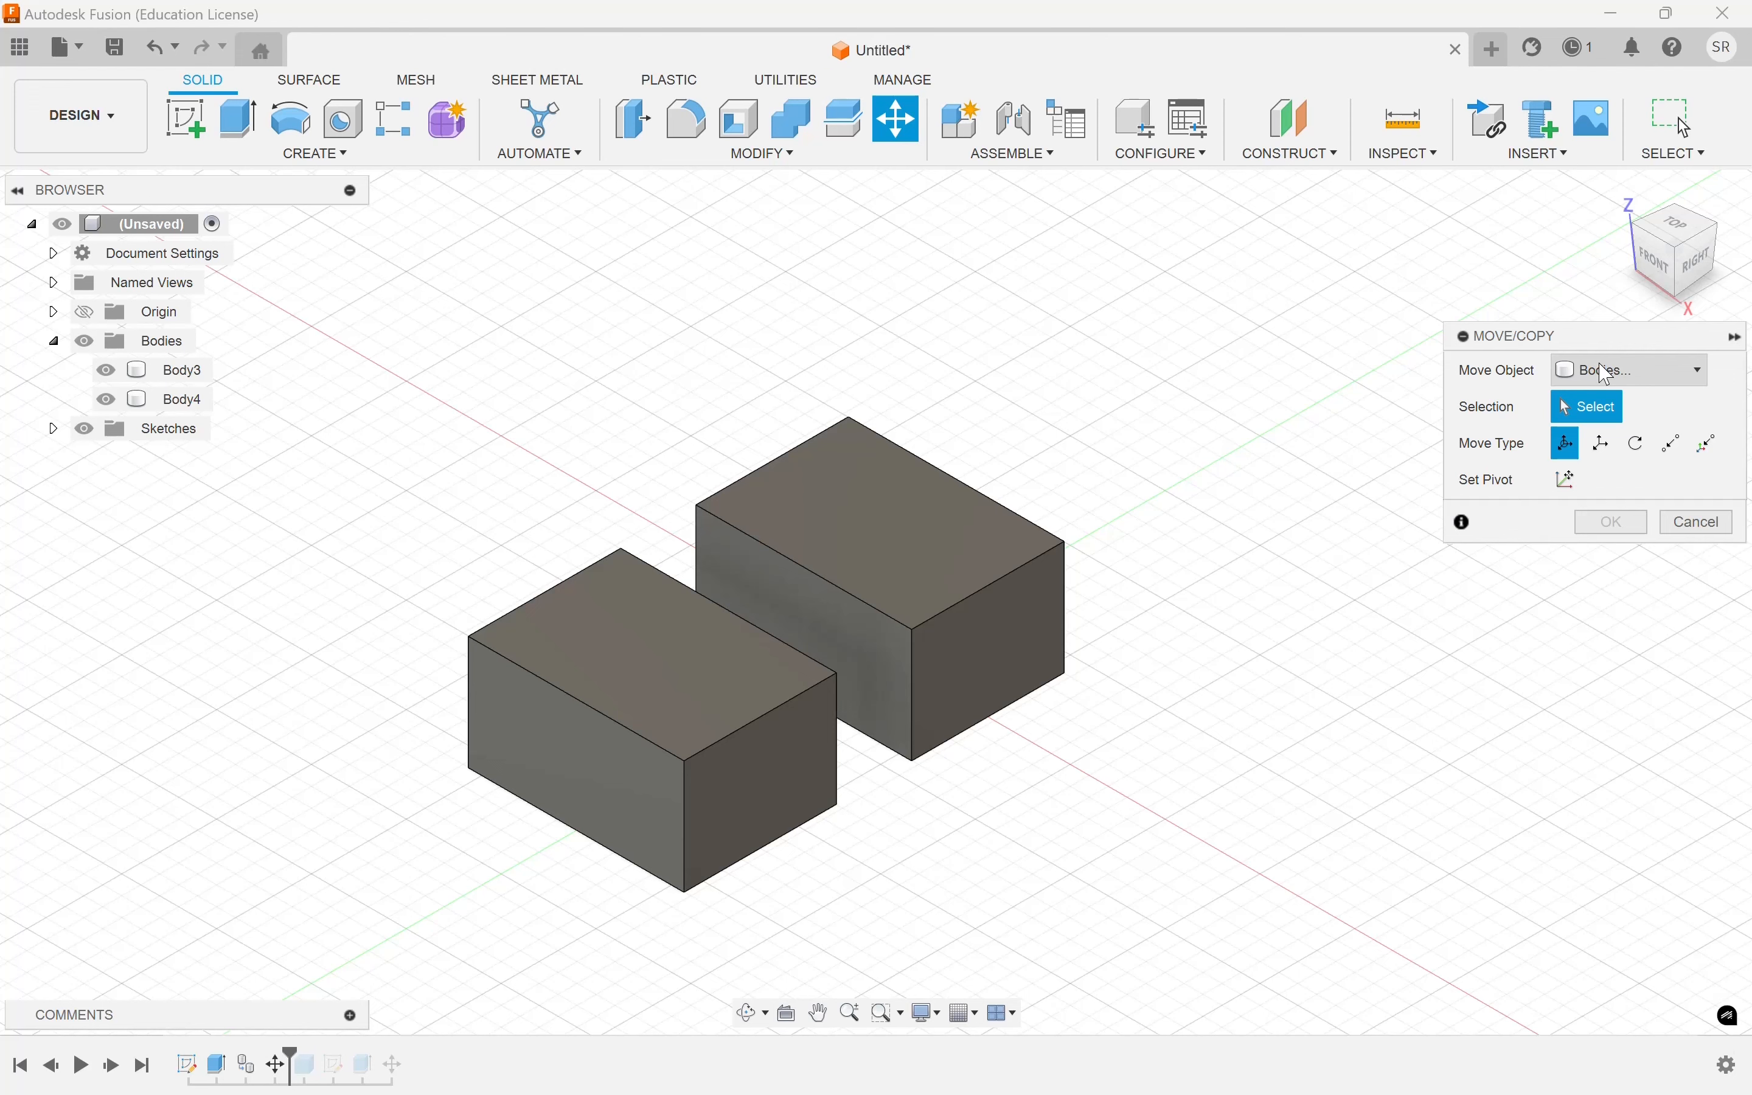
pyautogui.click(759, 589)
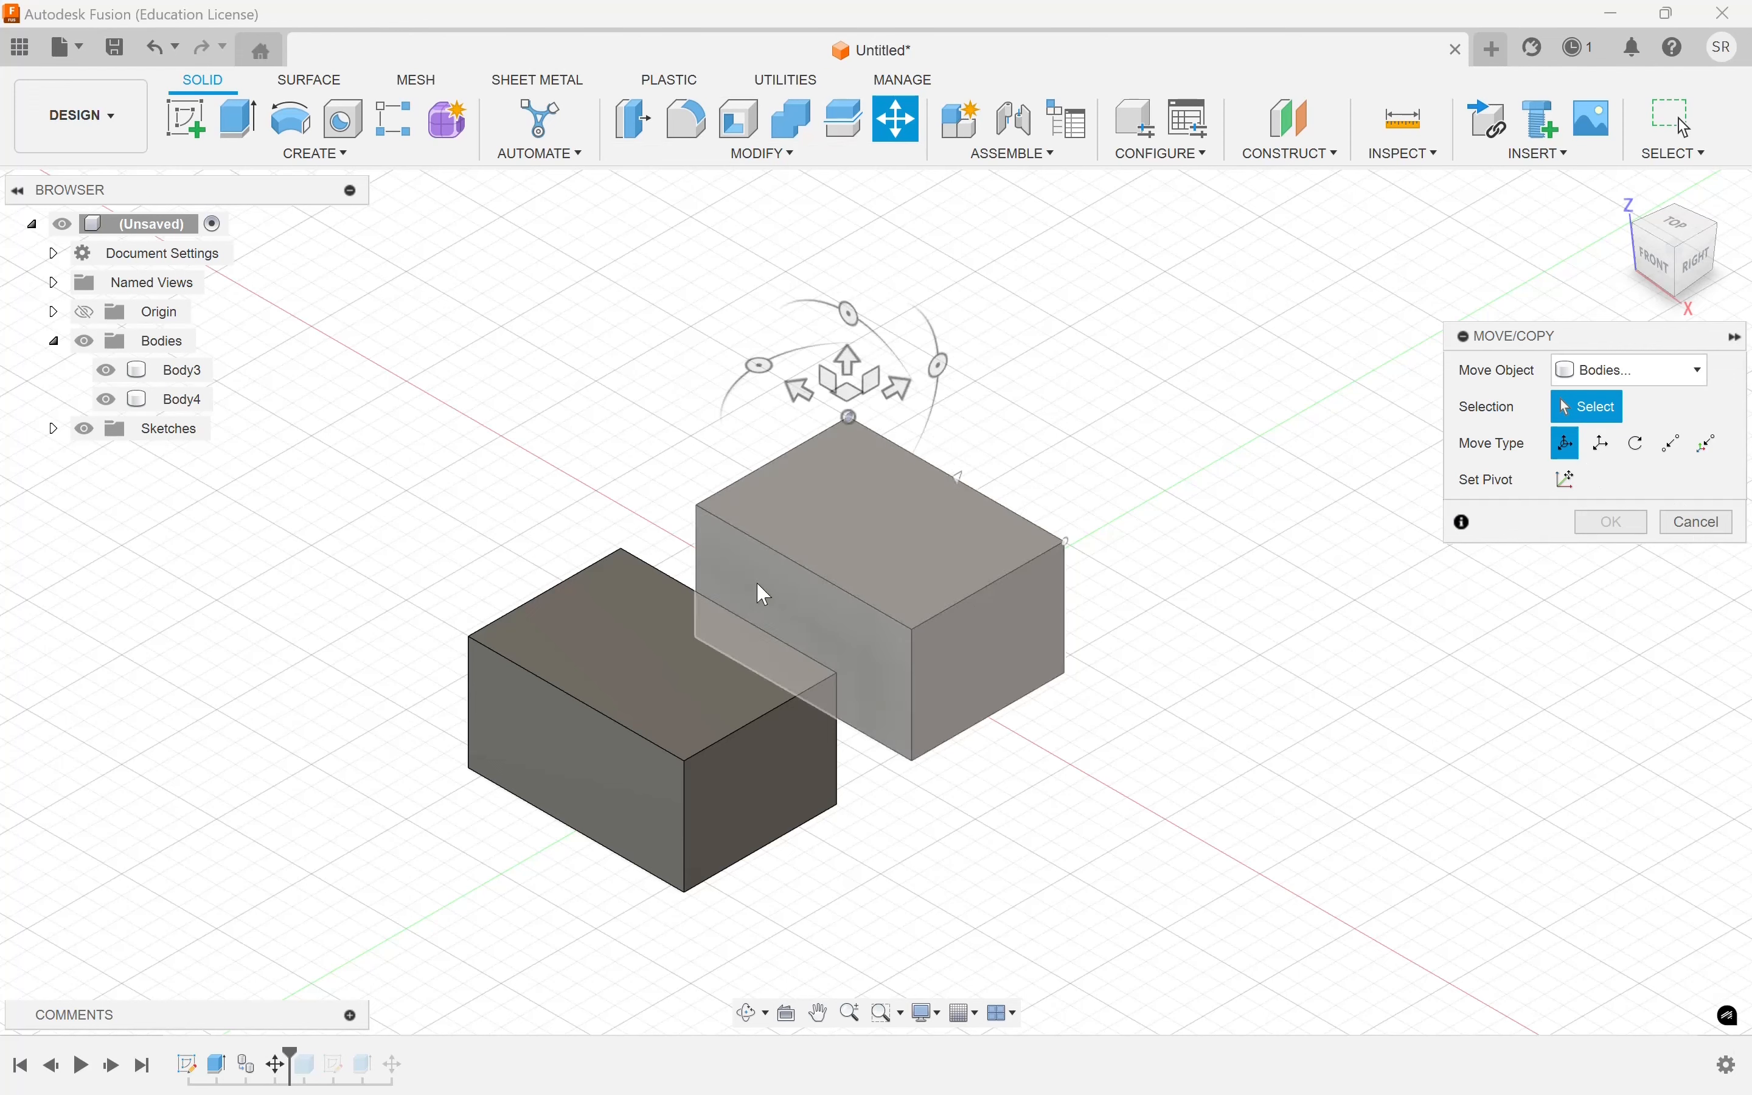
pyautogui.click(659, 697)
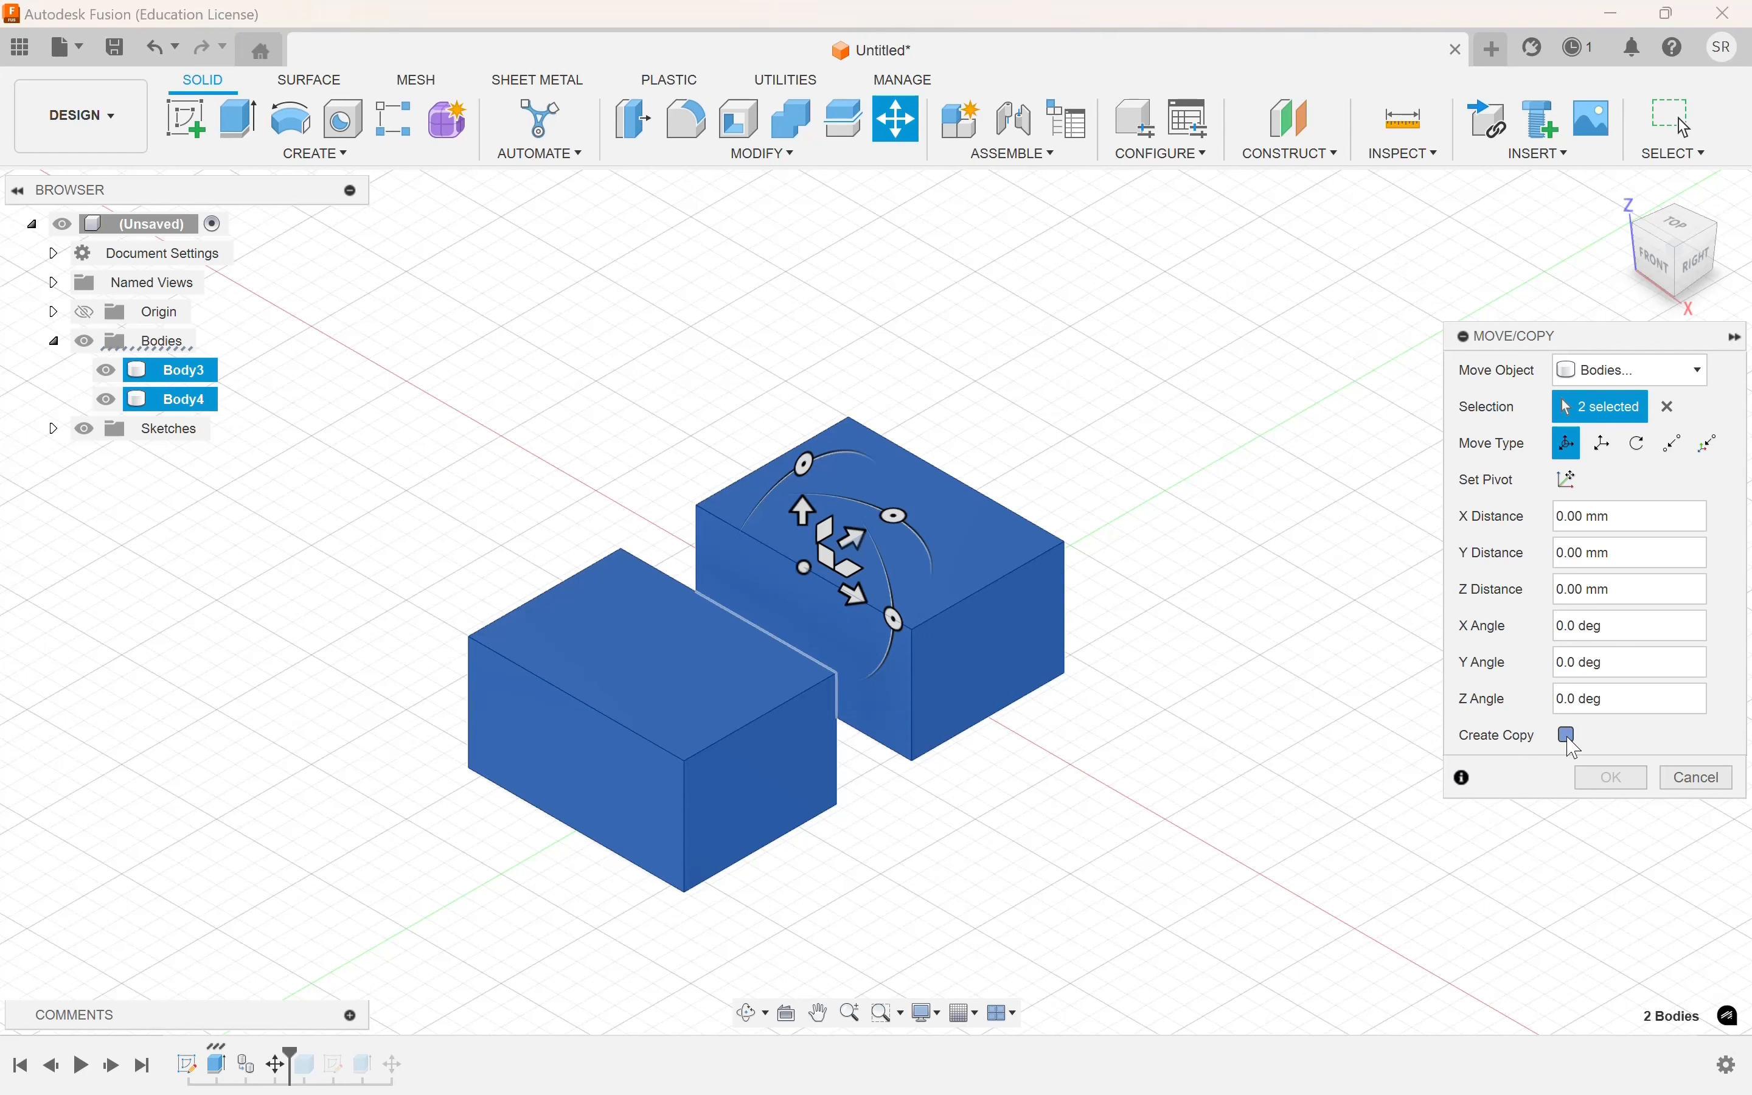
pyautogui.click(1568, 735)
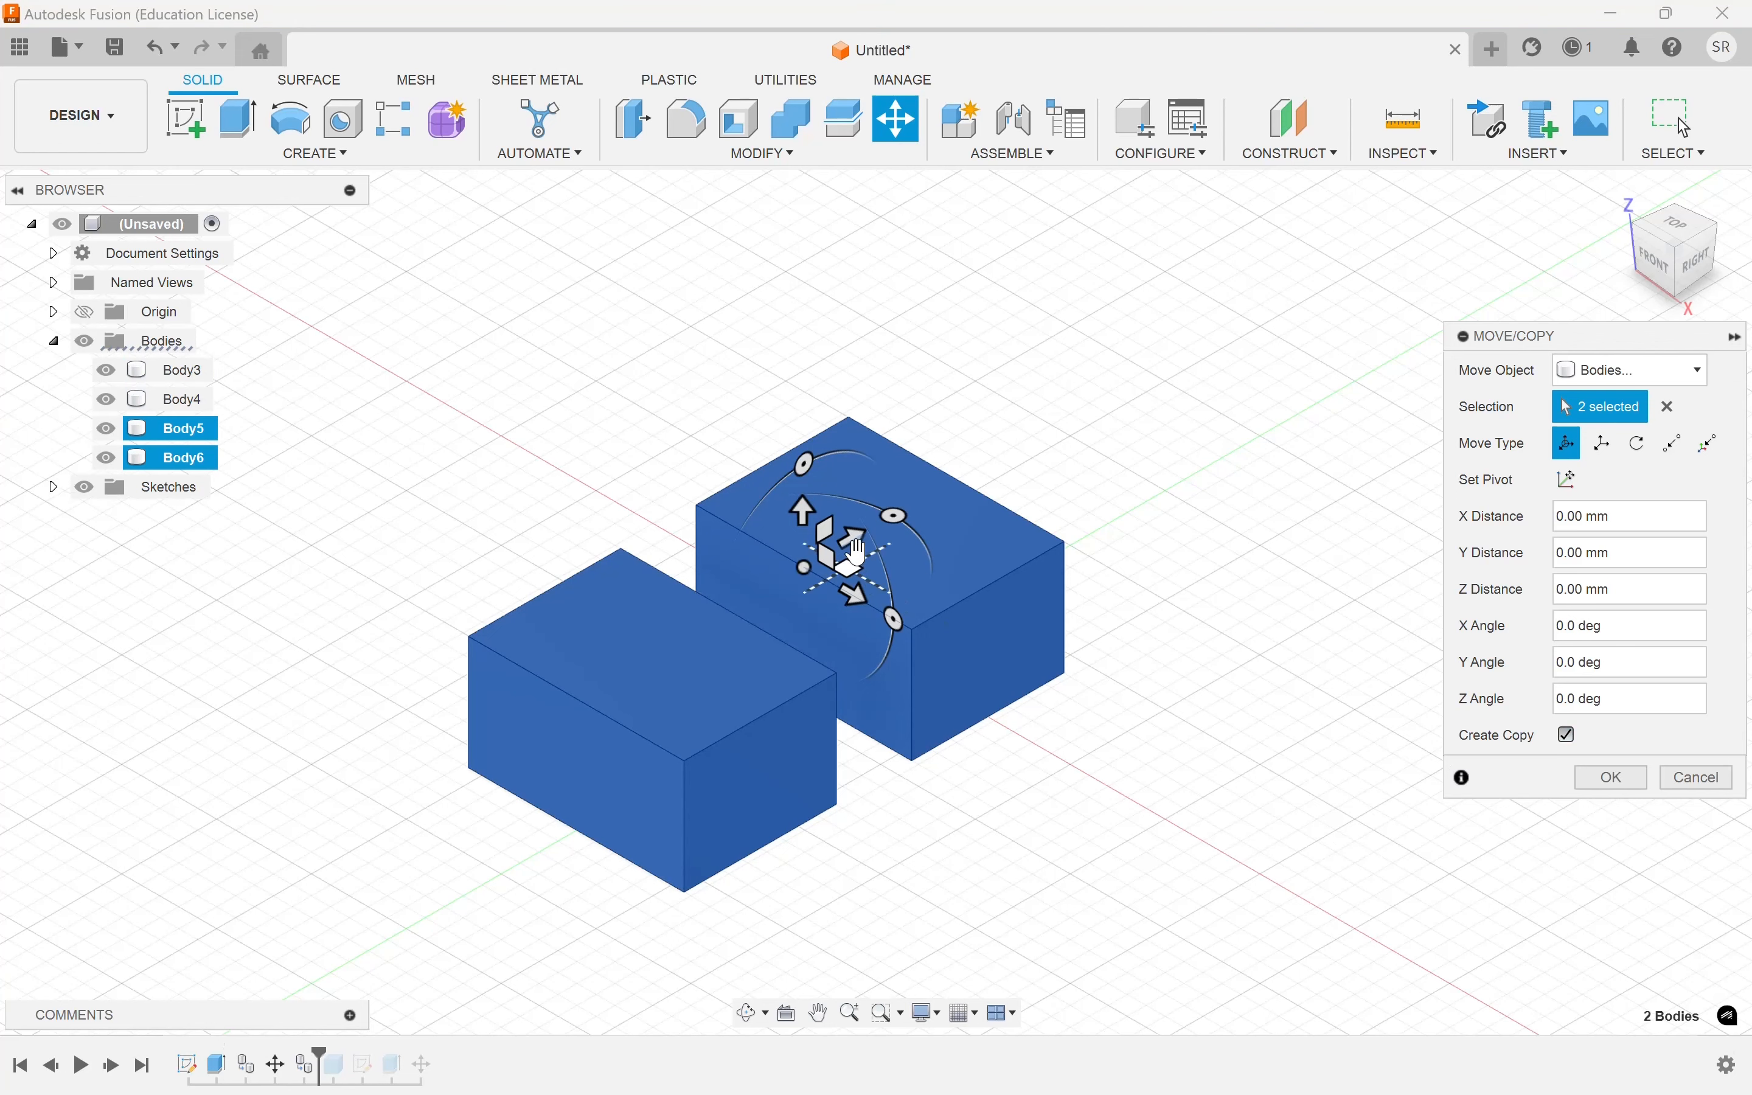
pyautogui.moveTo(851, 543); pyautogui.dragTo(1365, 286)
pyautogui.scroll(-3, 301, 824)
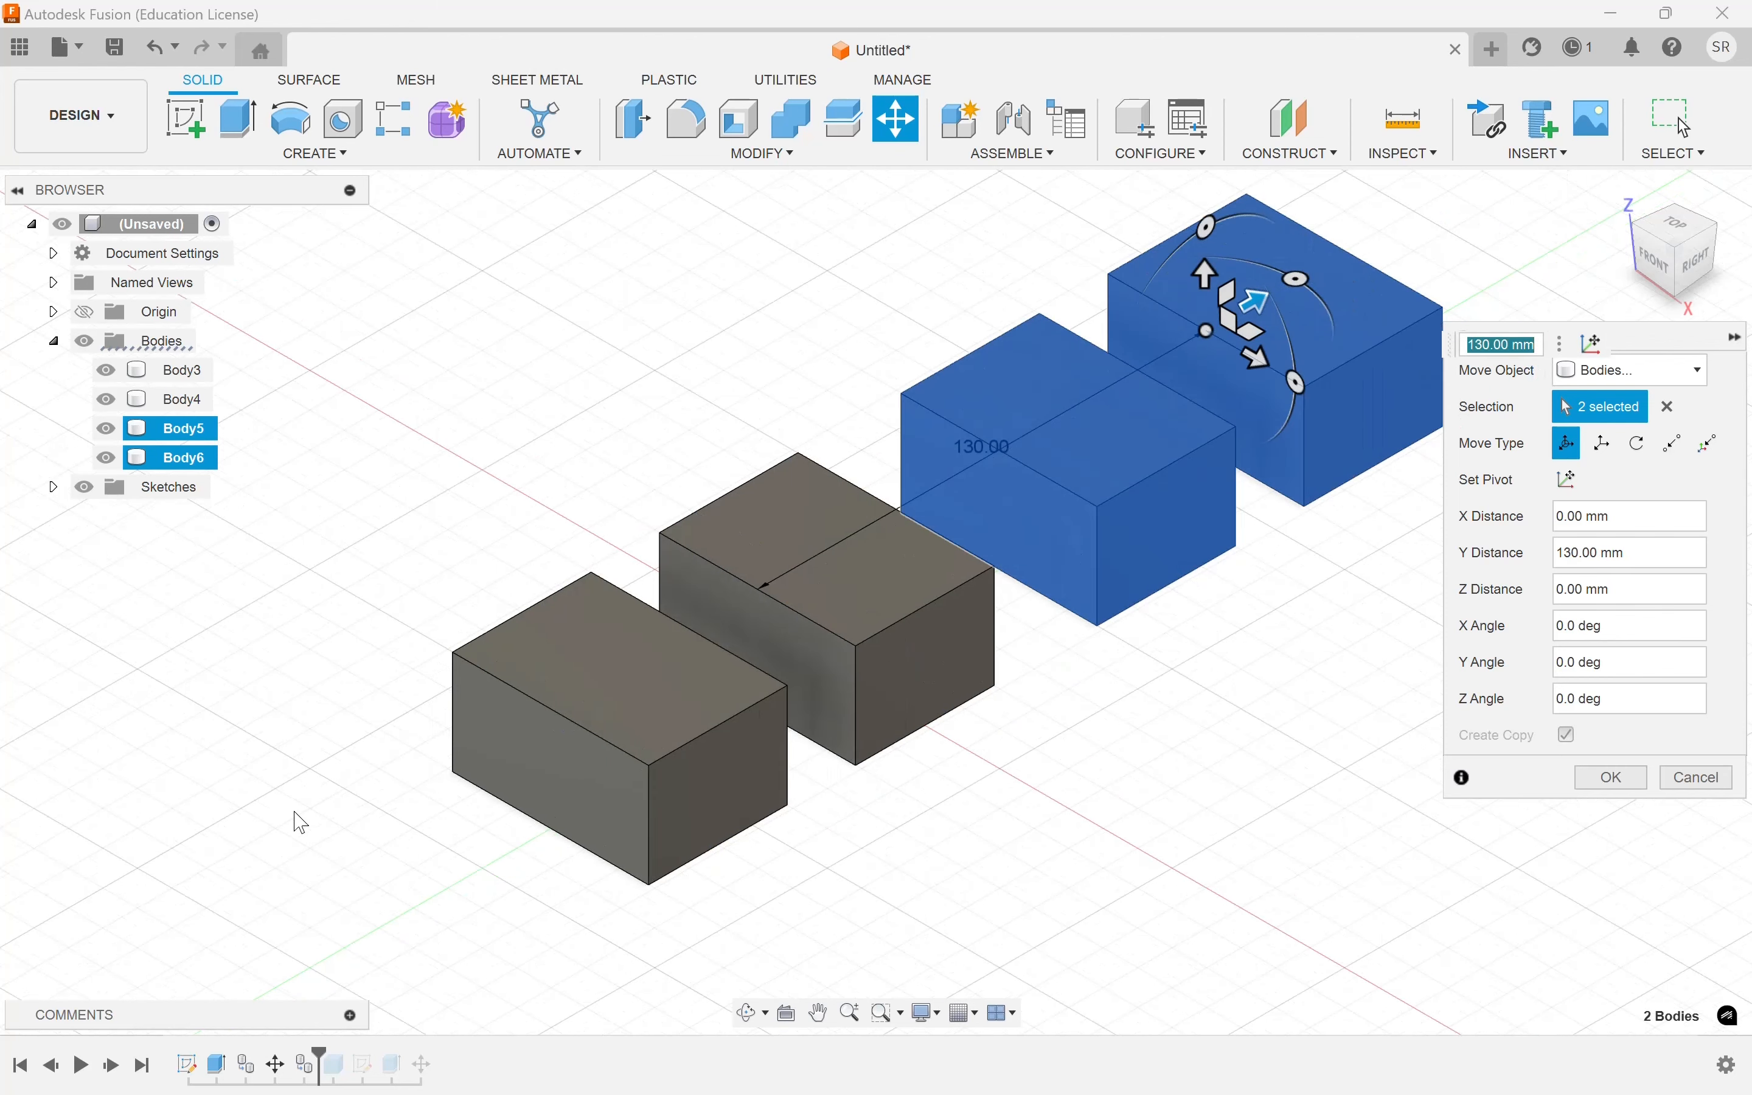
pyautogui.scroll(-1, 301, 824)
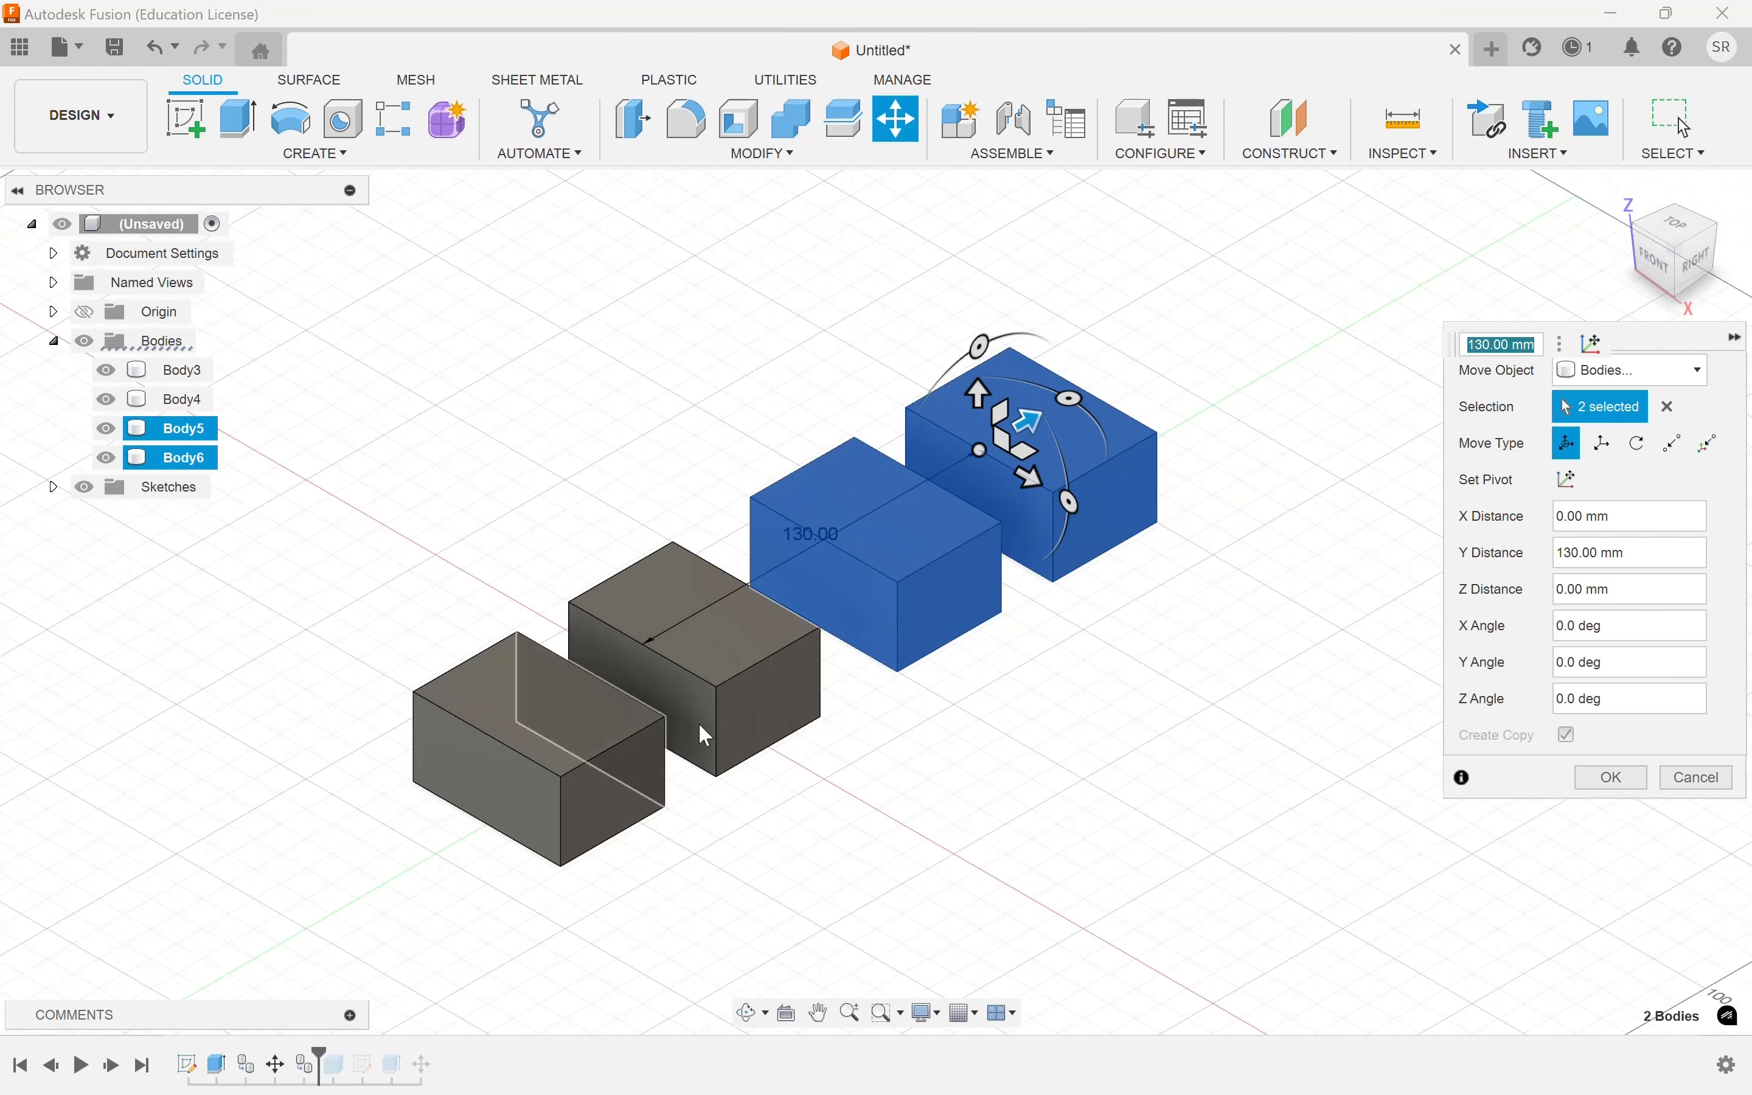
pyautogui.click(1612, 777)
pyautogui.click(1195, 685)
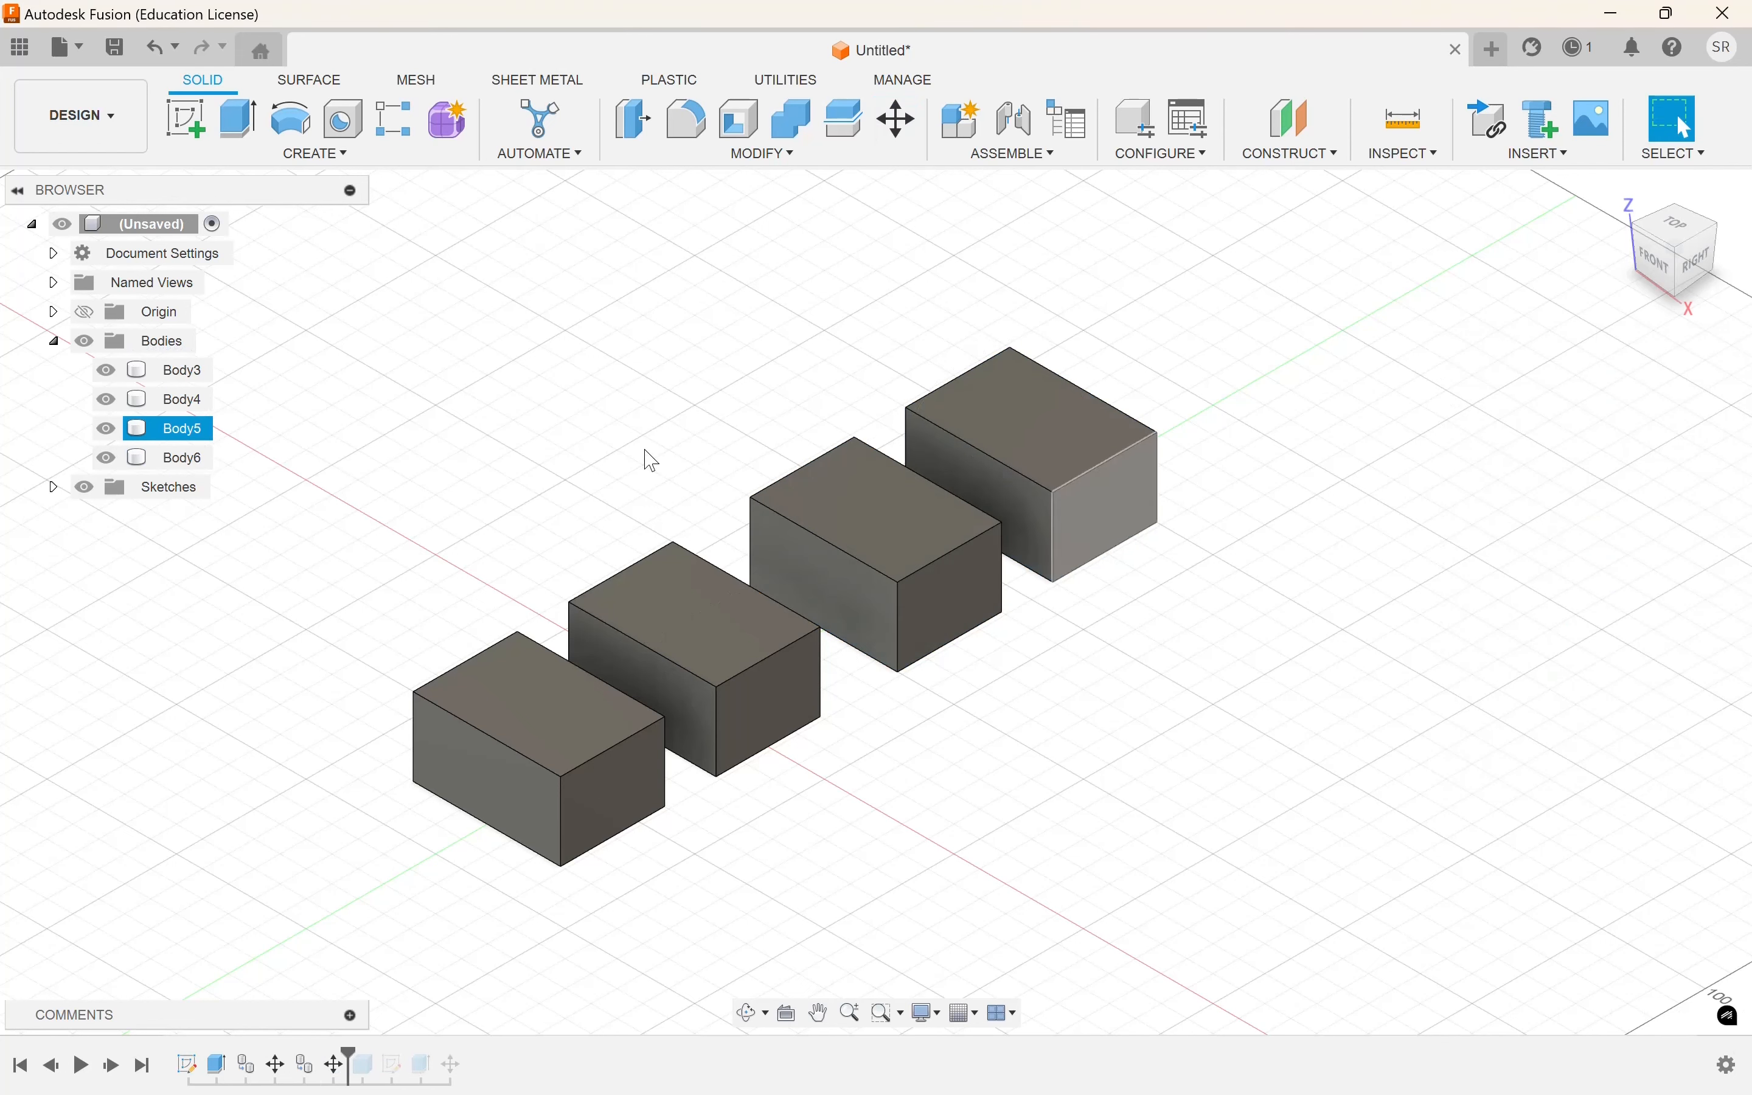